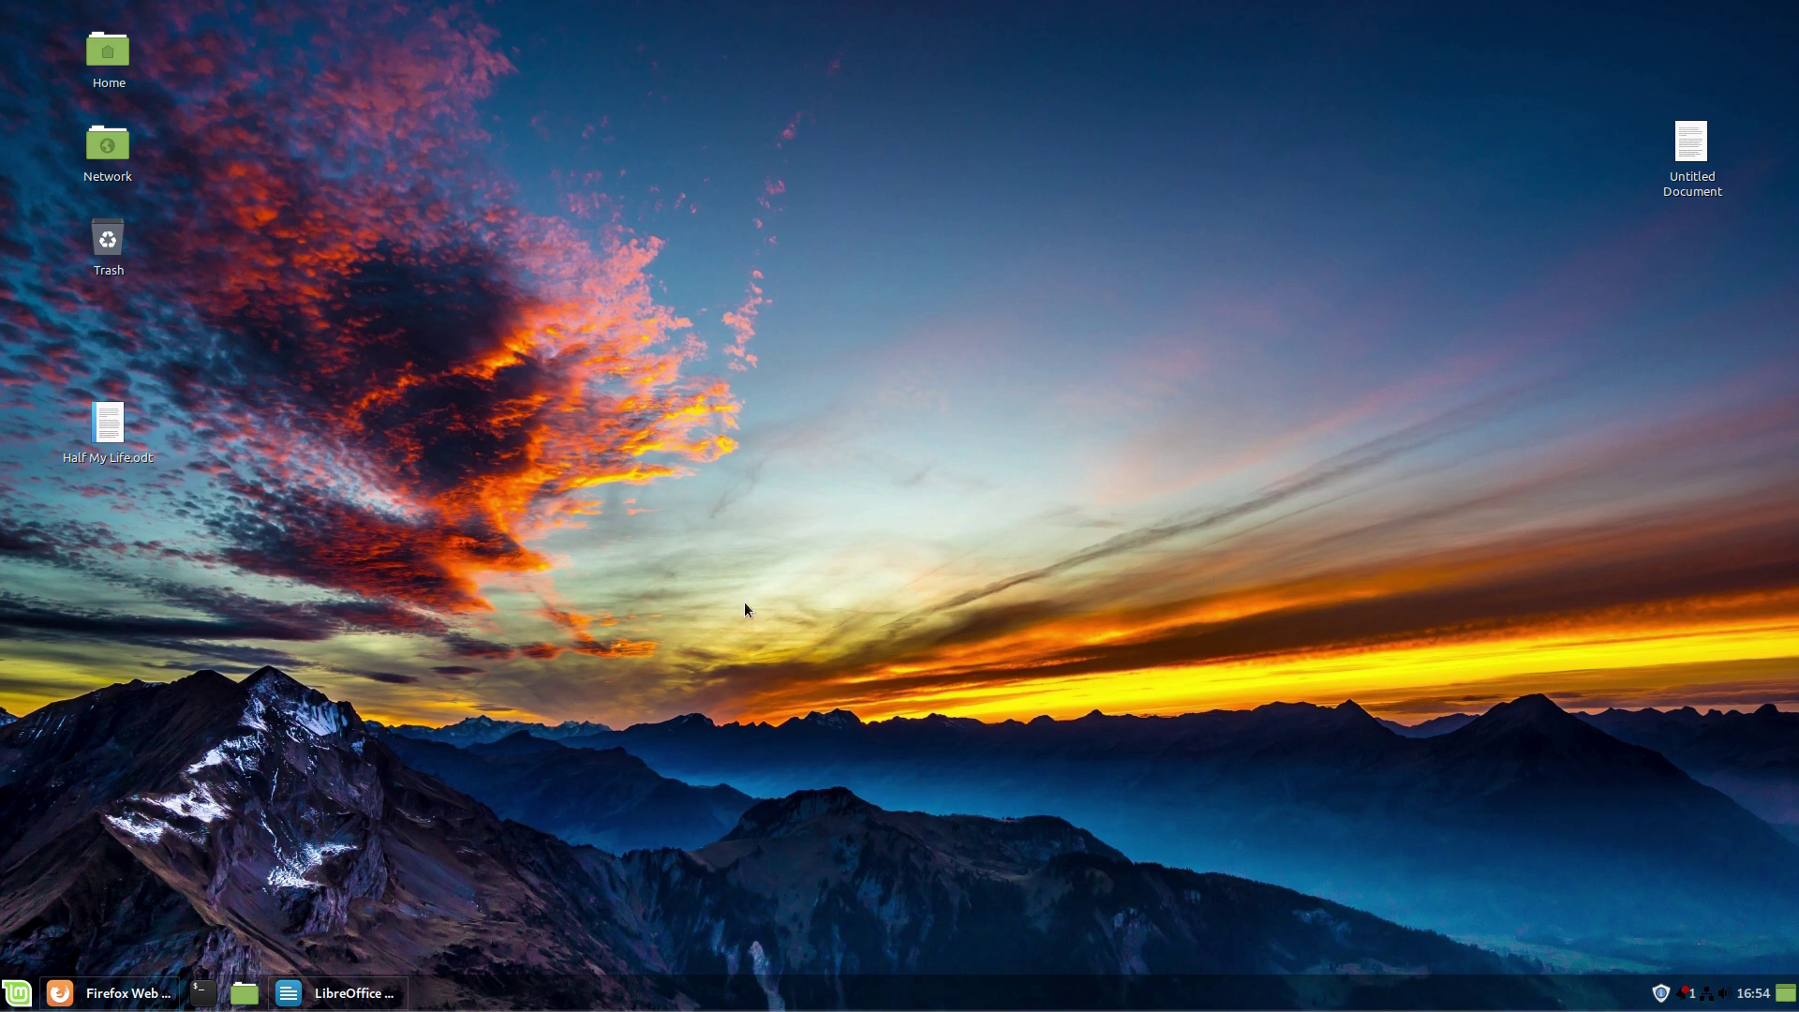
- Restore the Firefox window showing the LanguageTool spell and grammar checker page
click(52, 1001)
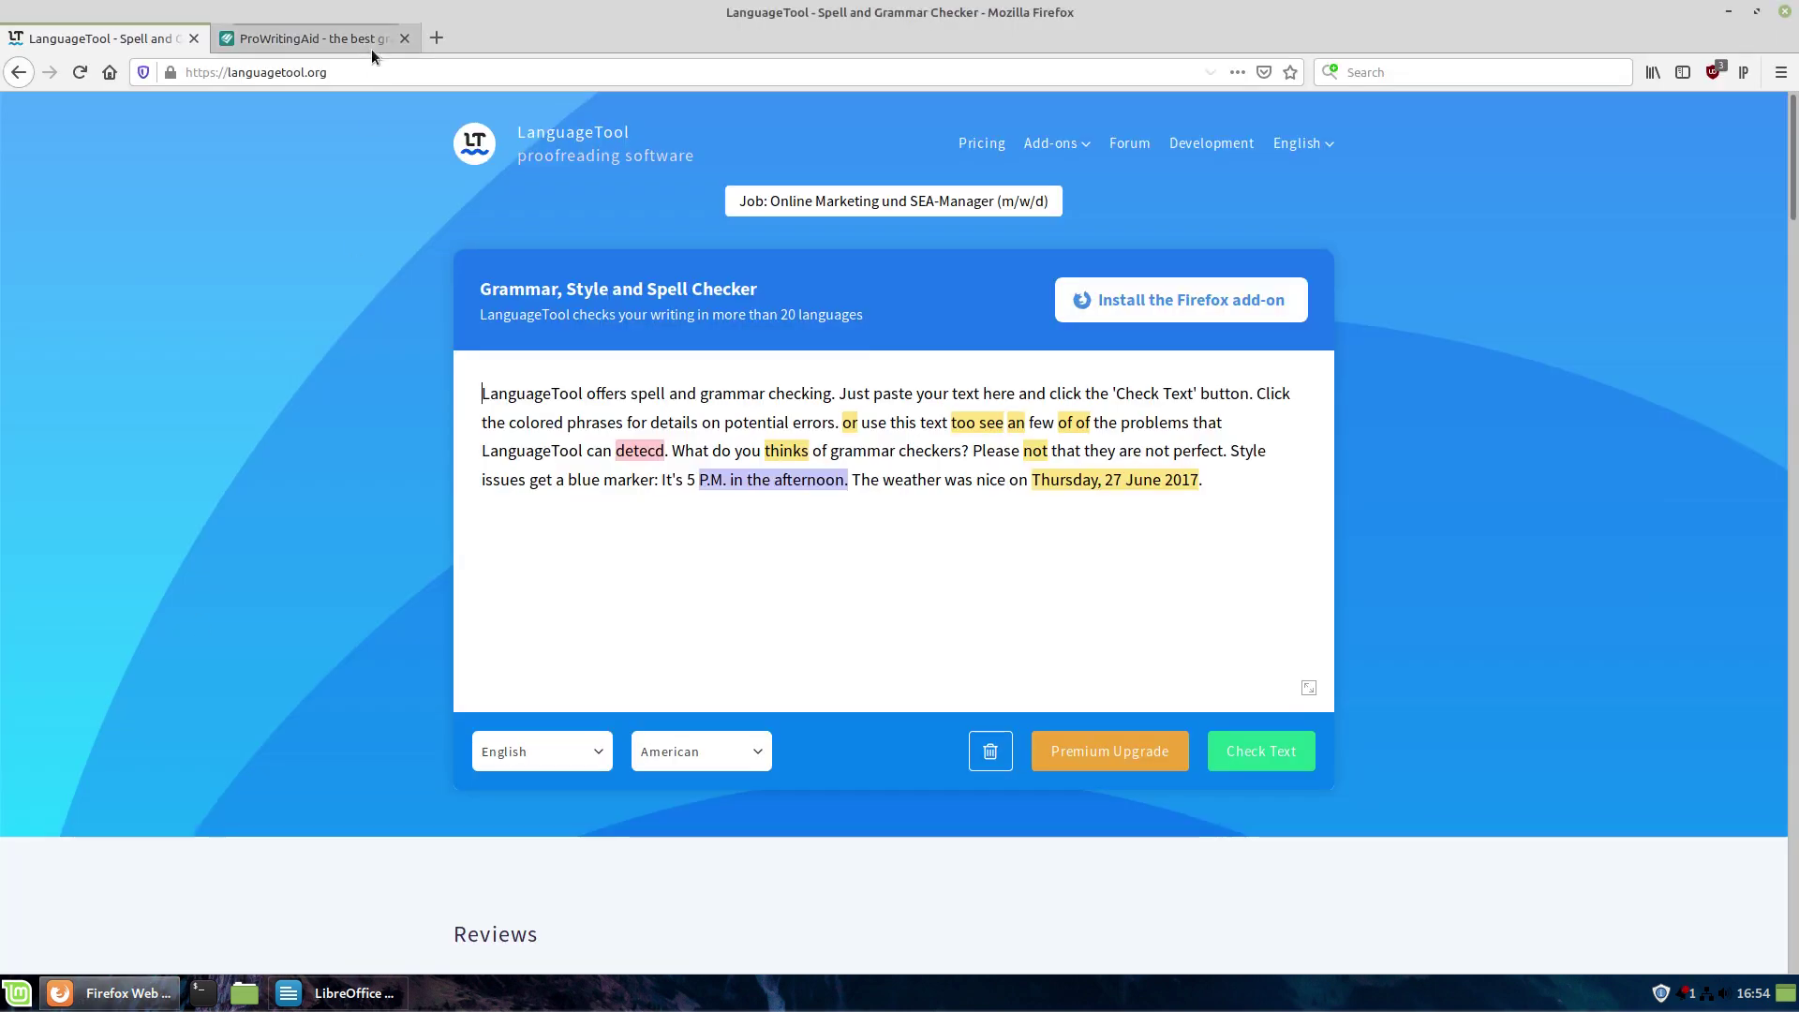
- Switch to ProWritingAid, dismiss the tracking-protection popup, and browse its feature overview
click(296, 38)
click(138, 361)
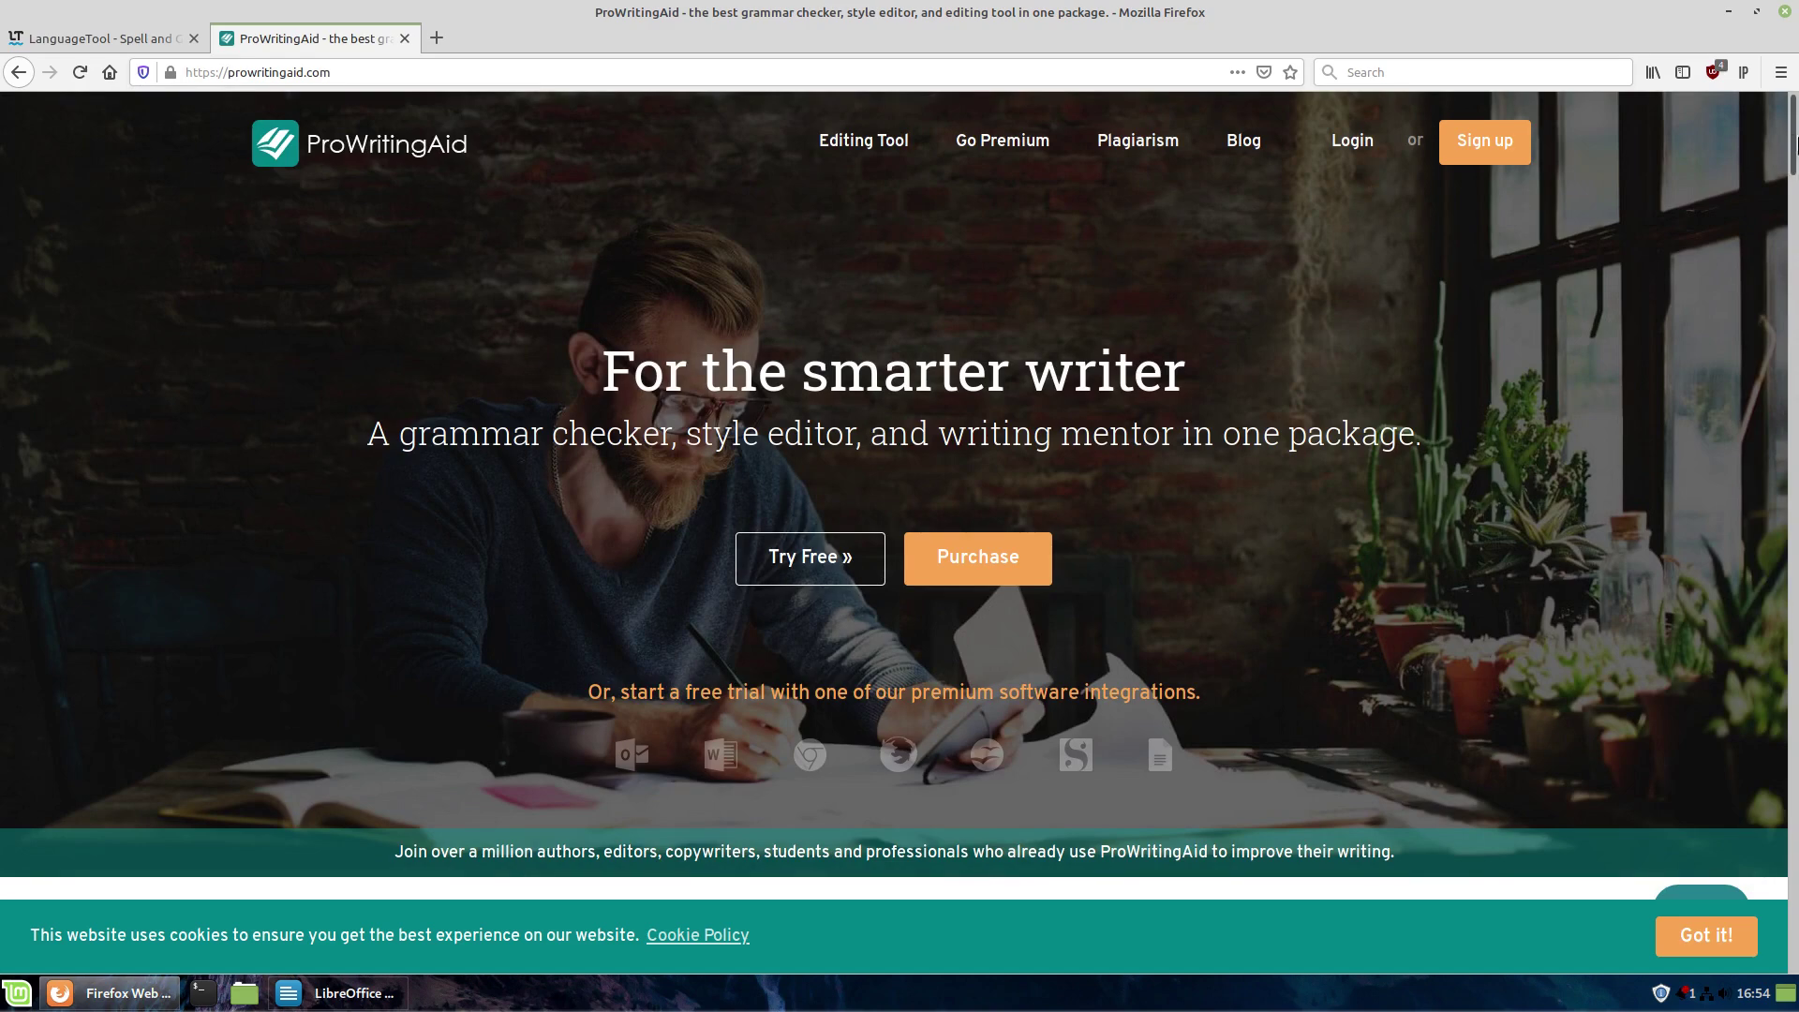
scroll(1755, 297, down, 10)
scroll(1755, 409, down, 15)
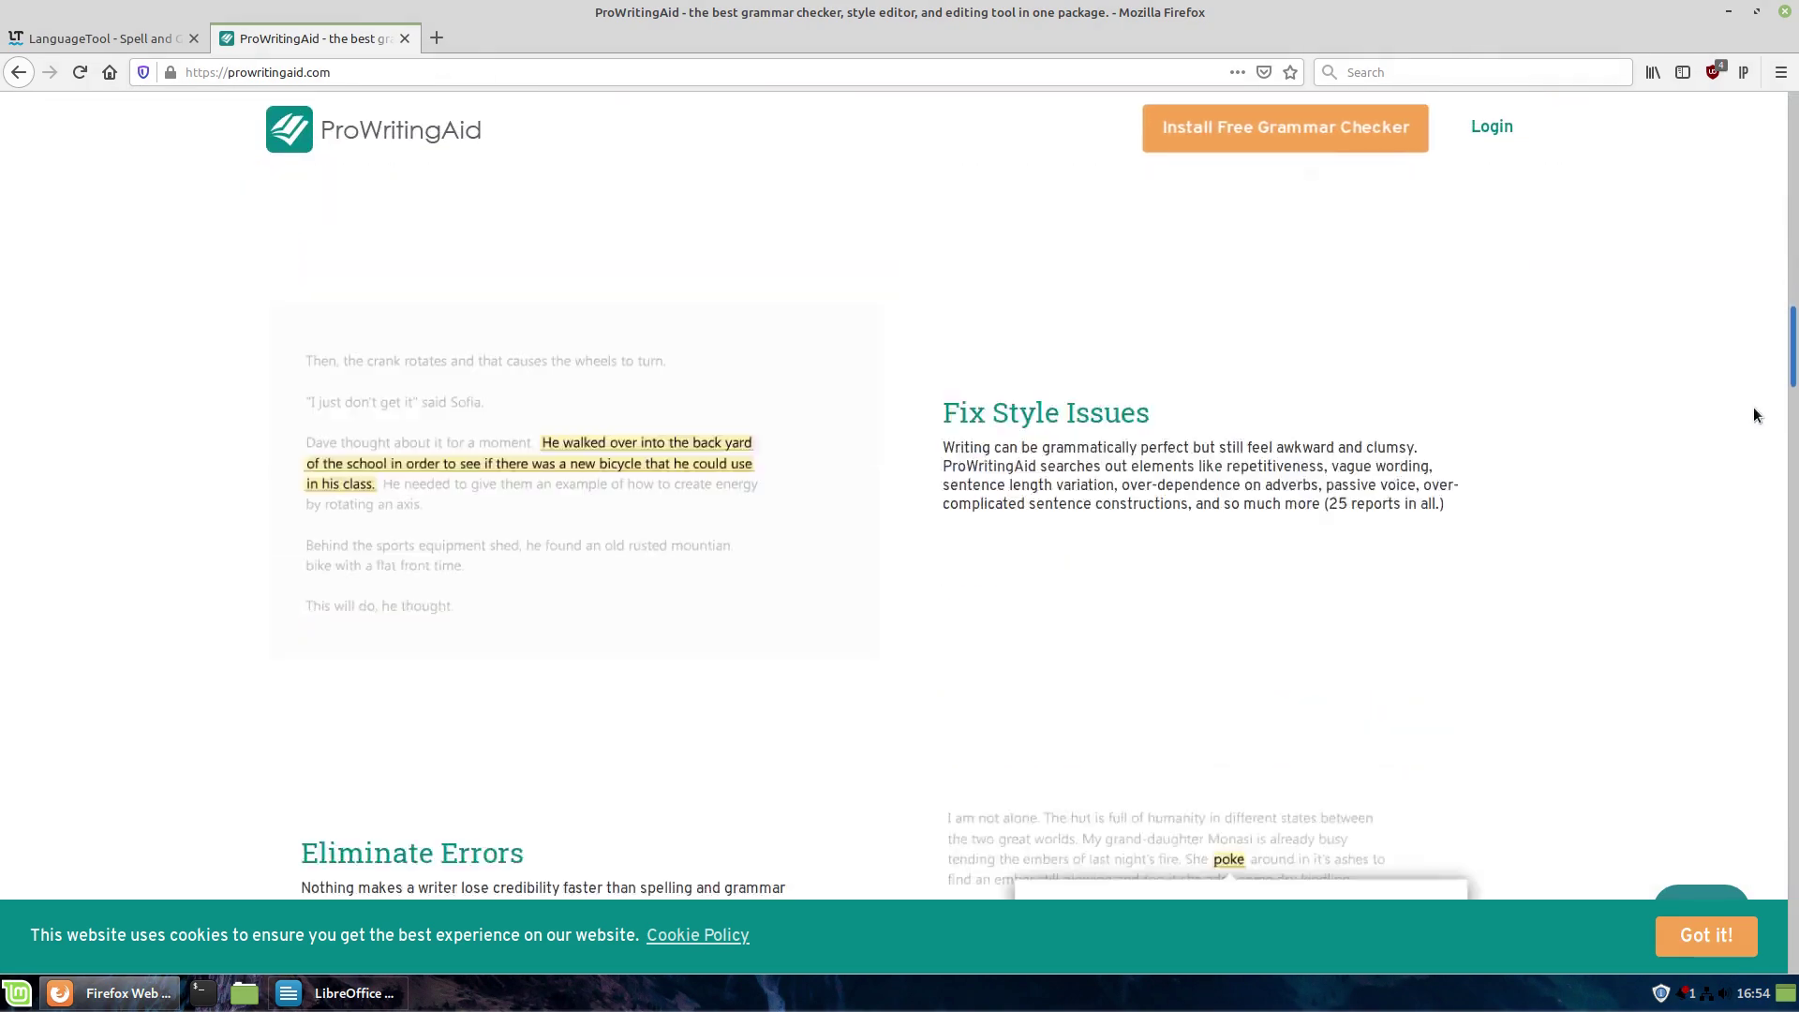
scroll(1762, 569, down, 10)
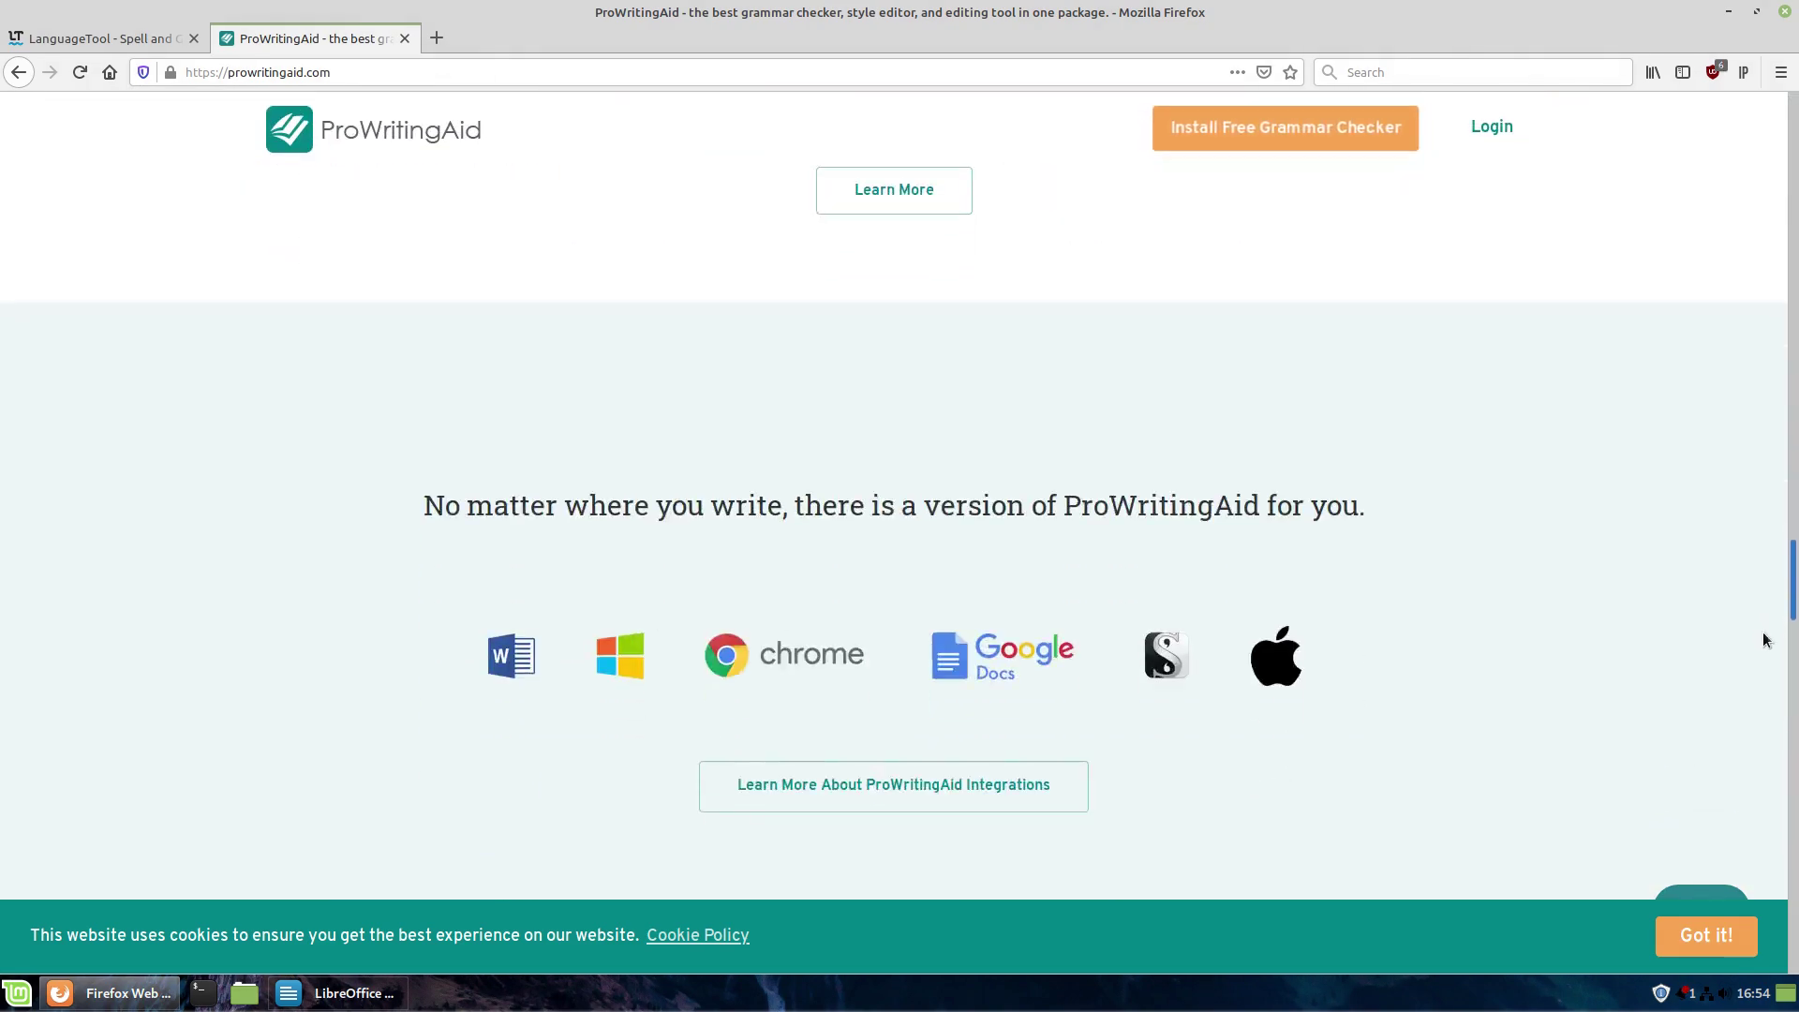
scroll(1765, 635, up, 4)
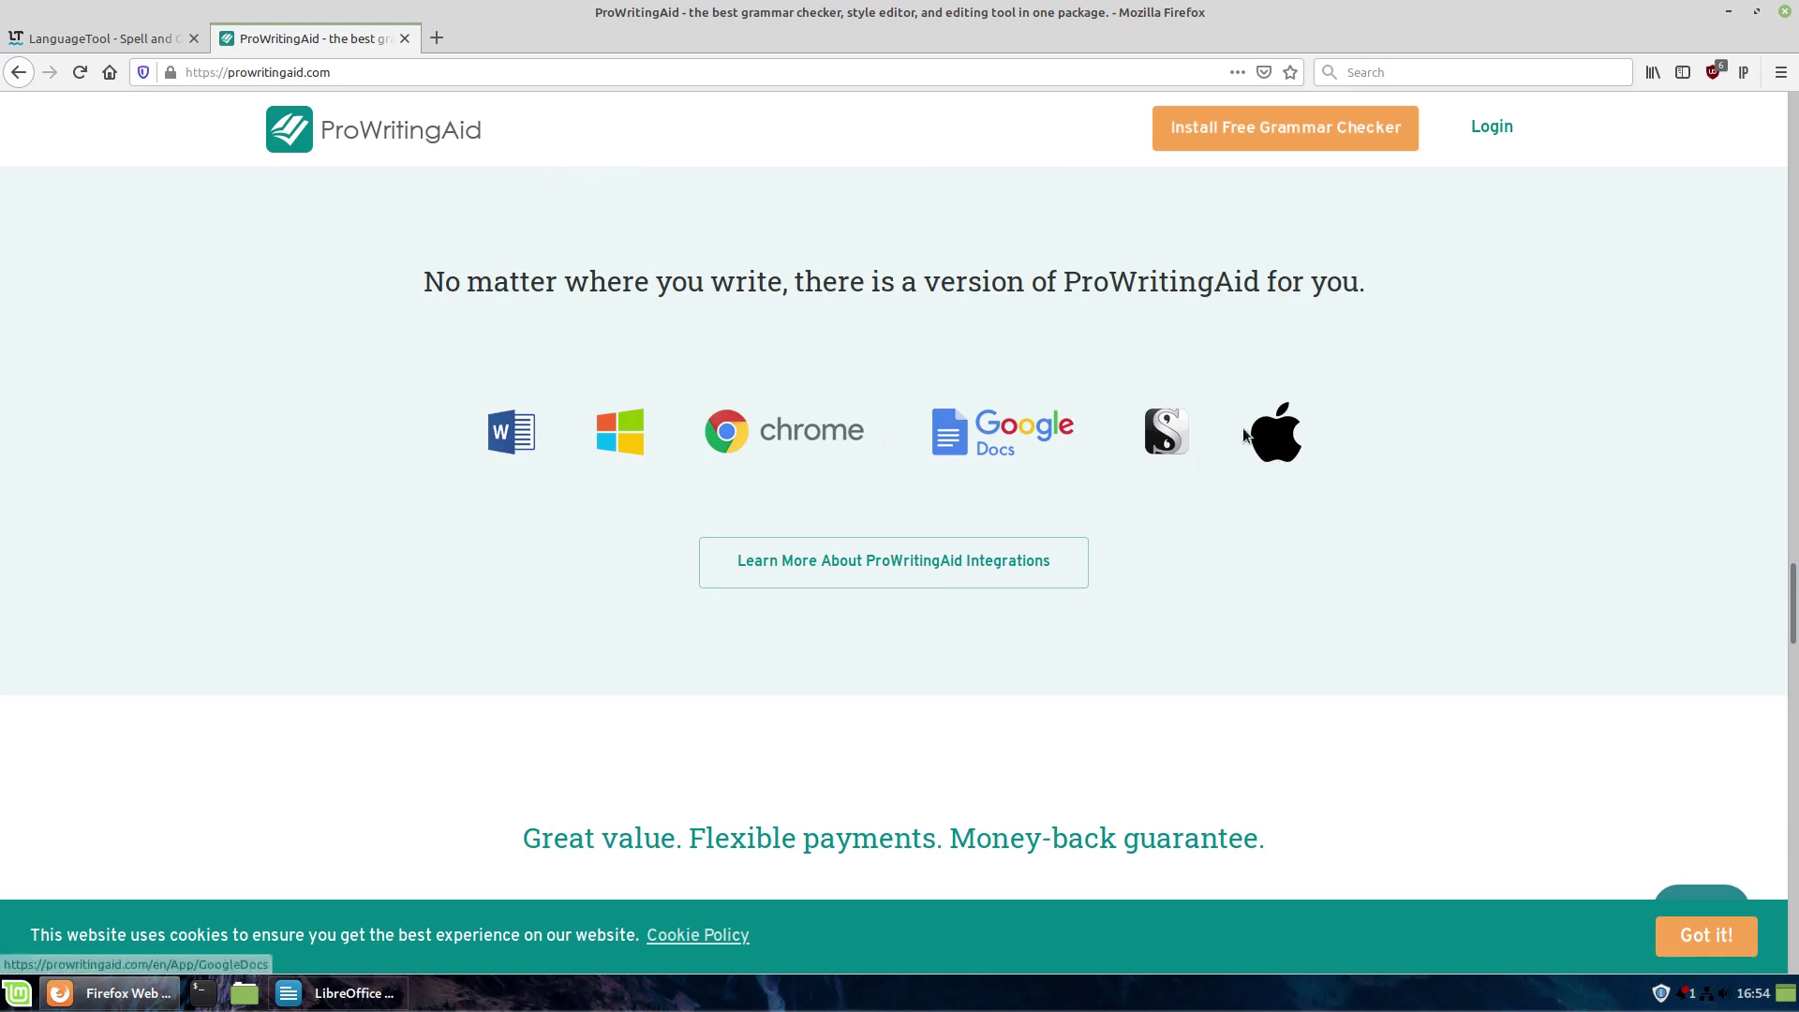
scroll(1038, 598, down, 6)
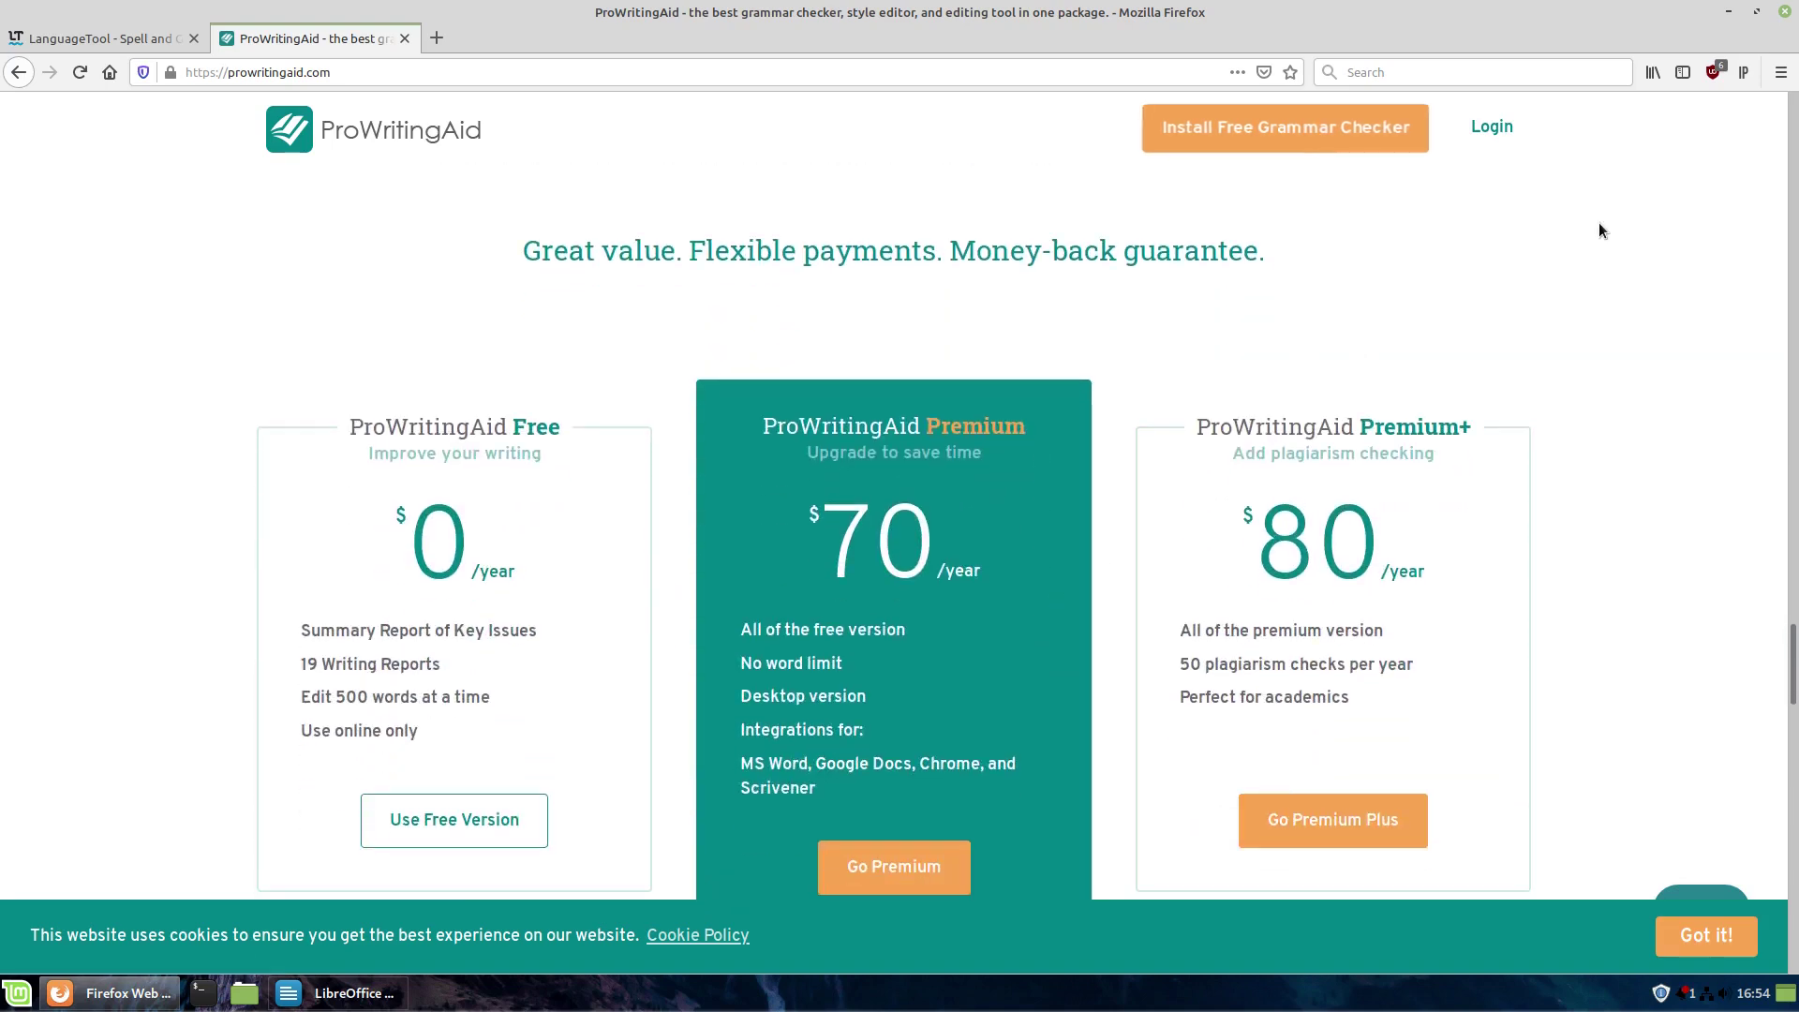
scroll(1544, 289, down, 3)
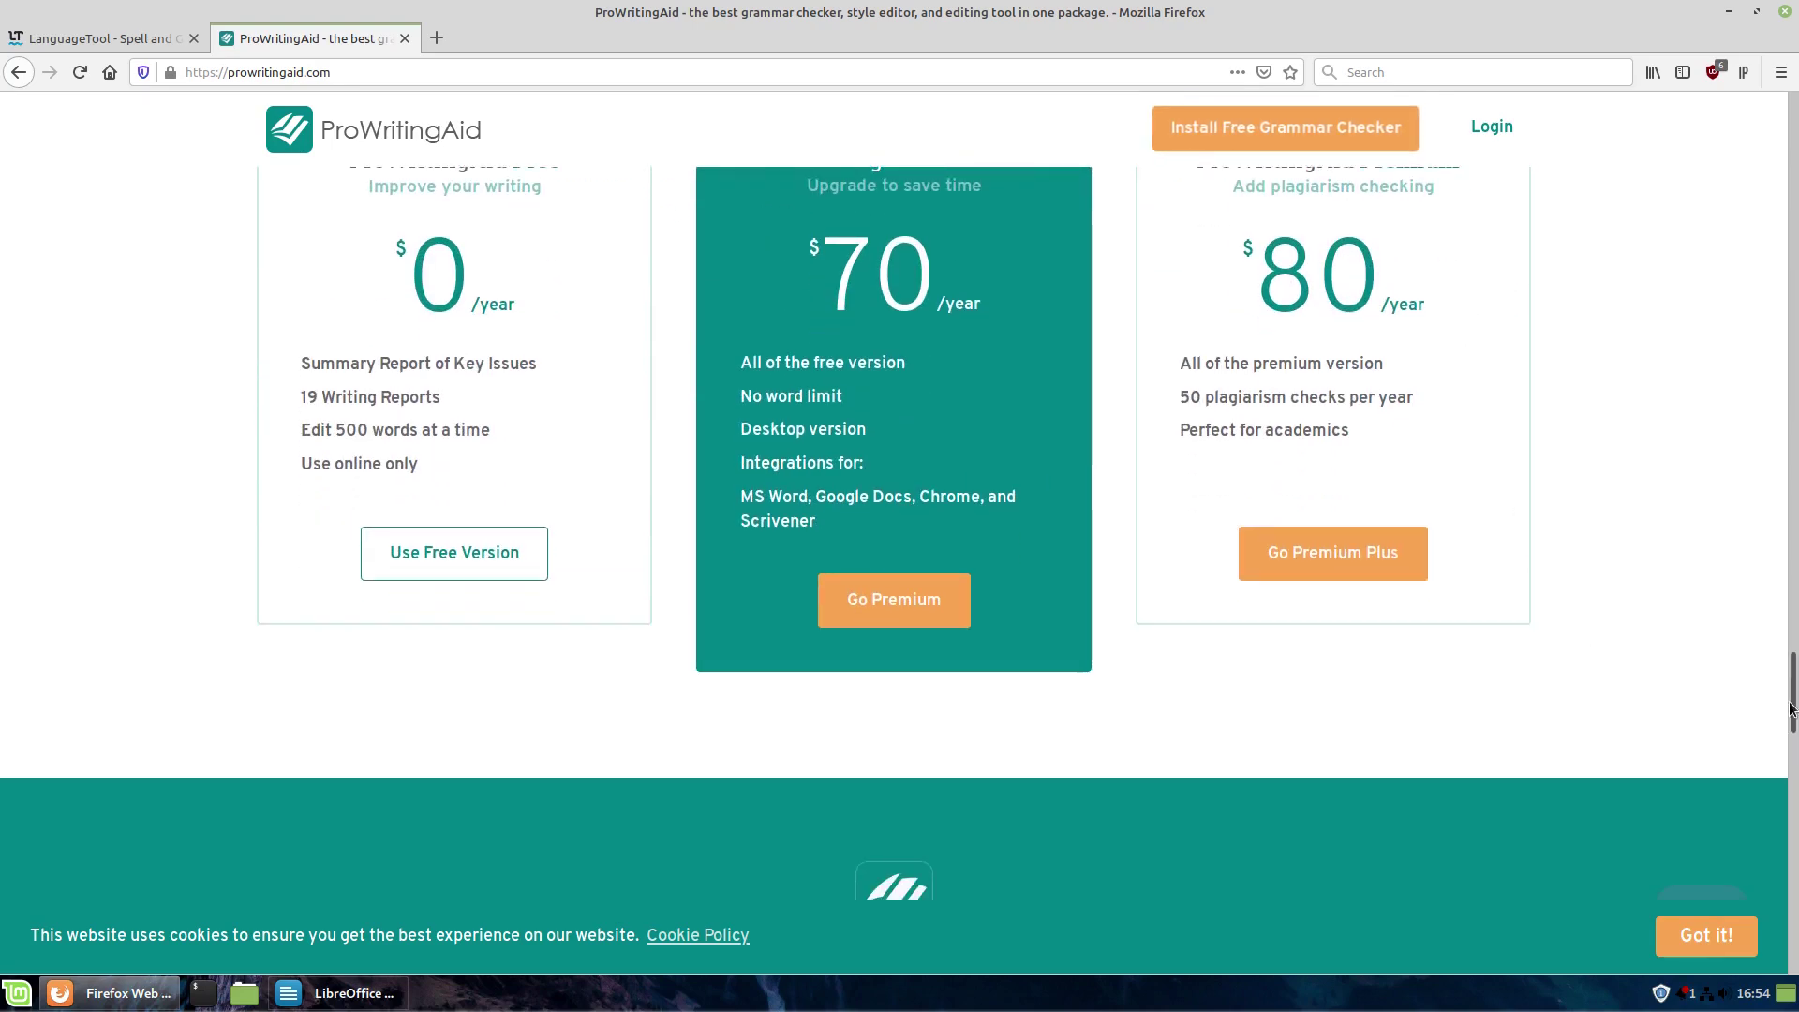
- Review ProWritingAid's Free, Premium and Premium+ pricing, then go back to the LanguageTool tab
drag(1783, 700, 1792, 127)
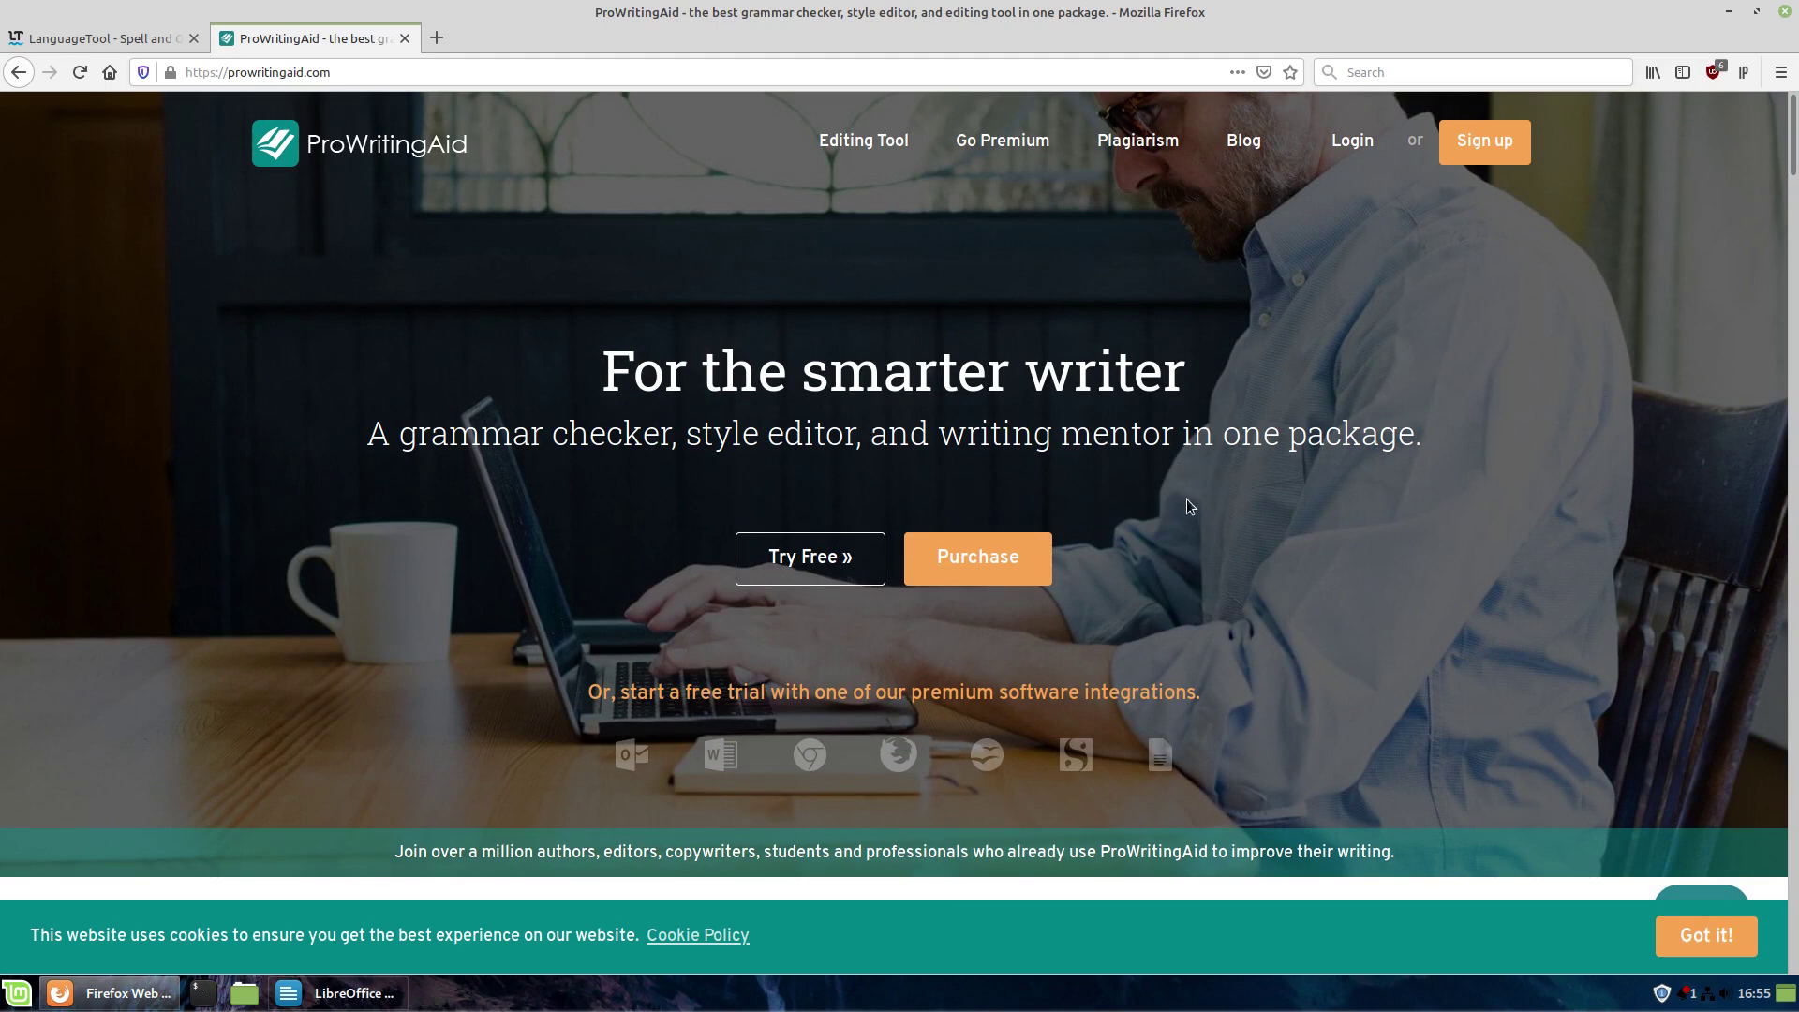
scroll(1202, 413, down, 4)
scroll(1265, 468, up, 3)
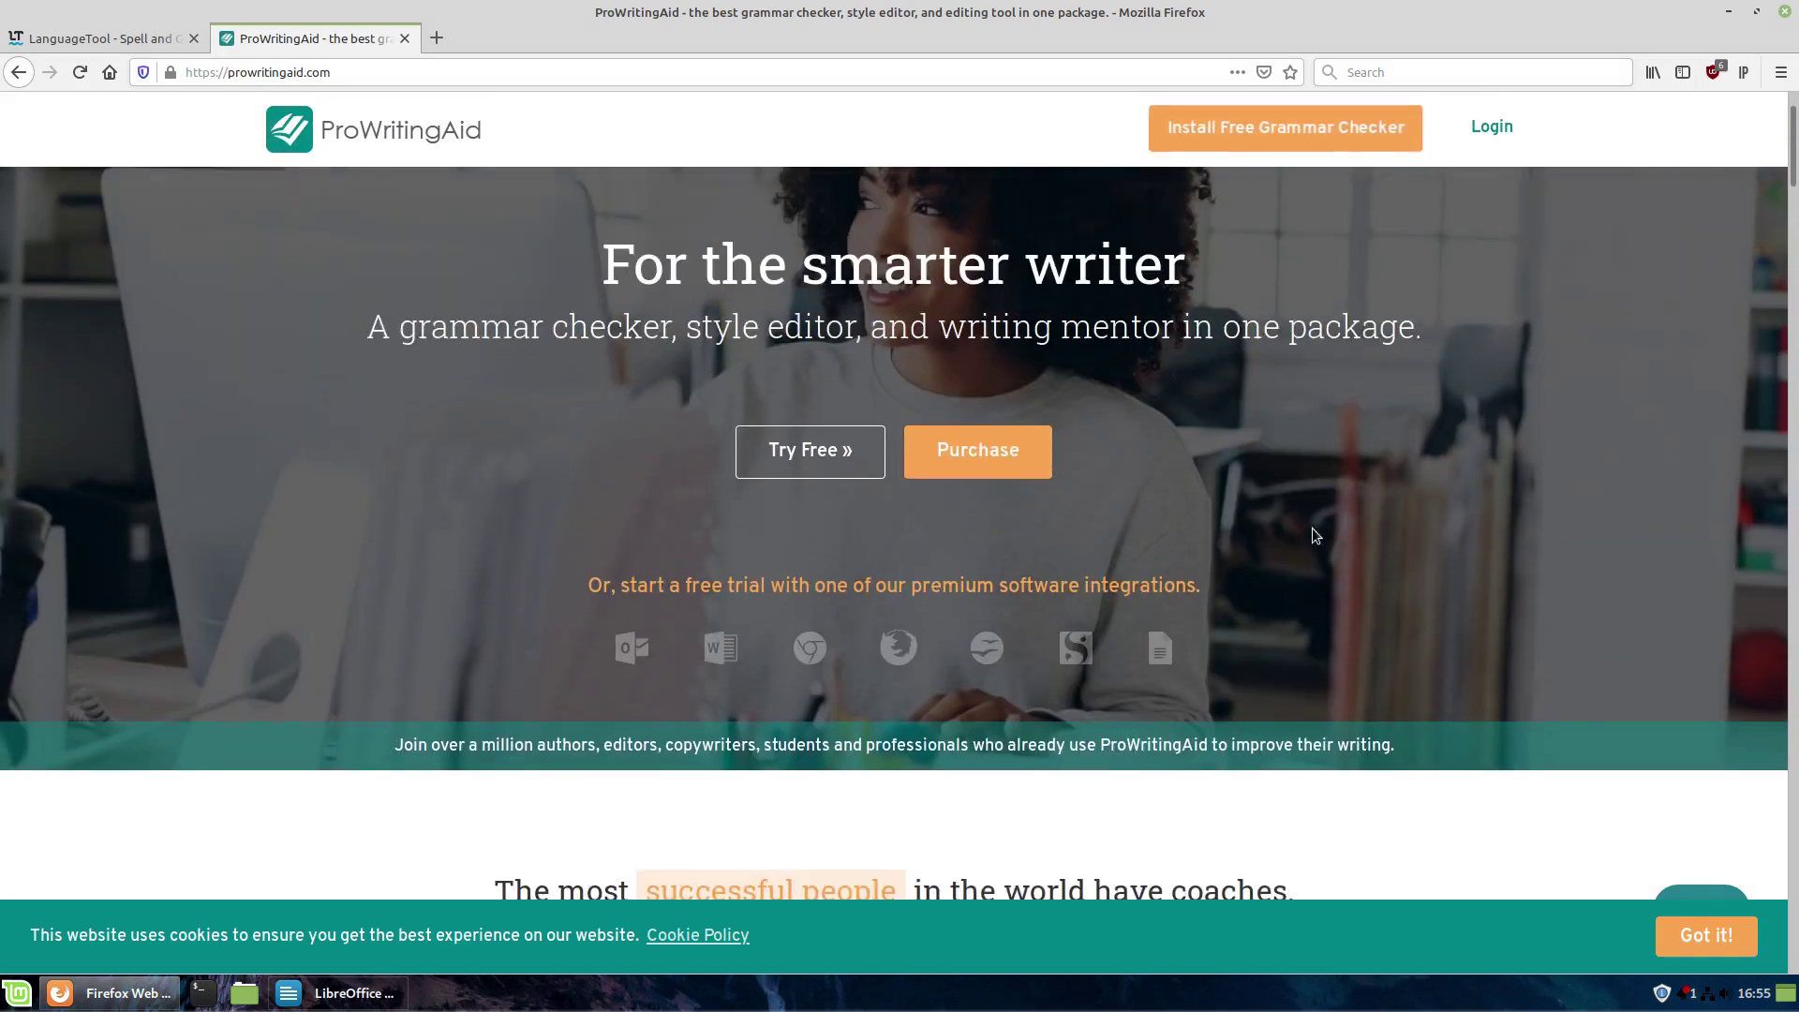
scroll(843, 563, down, 1)
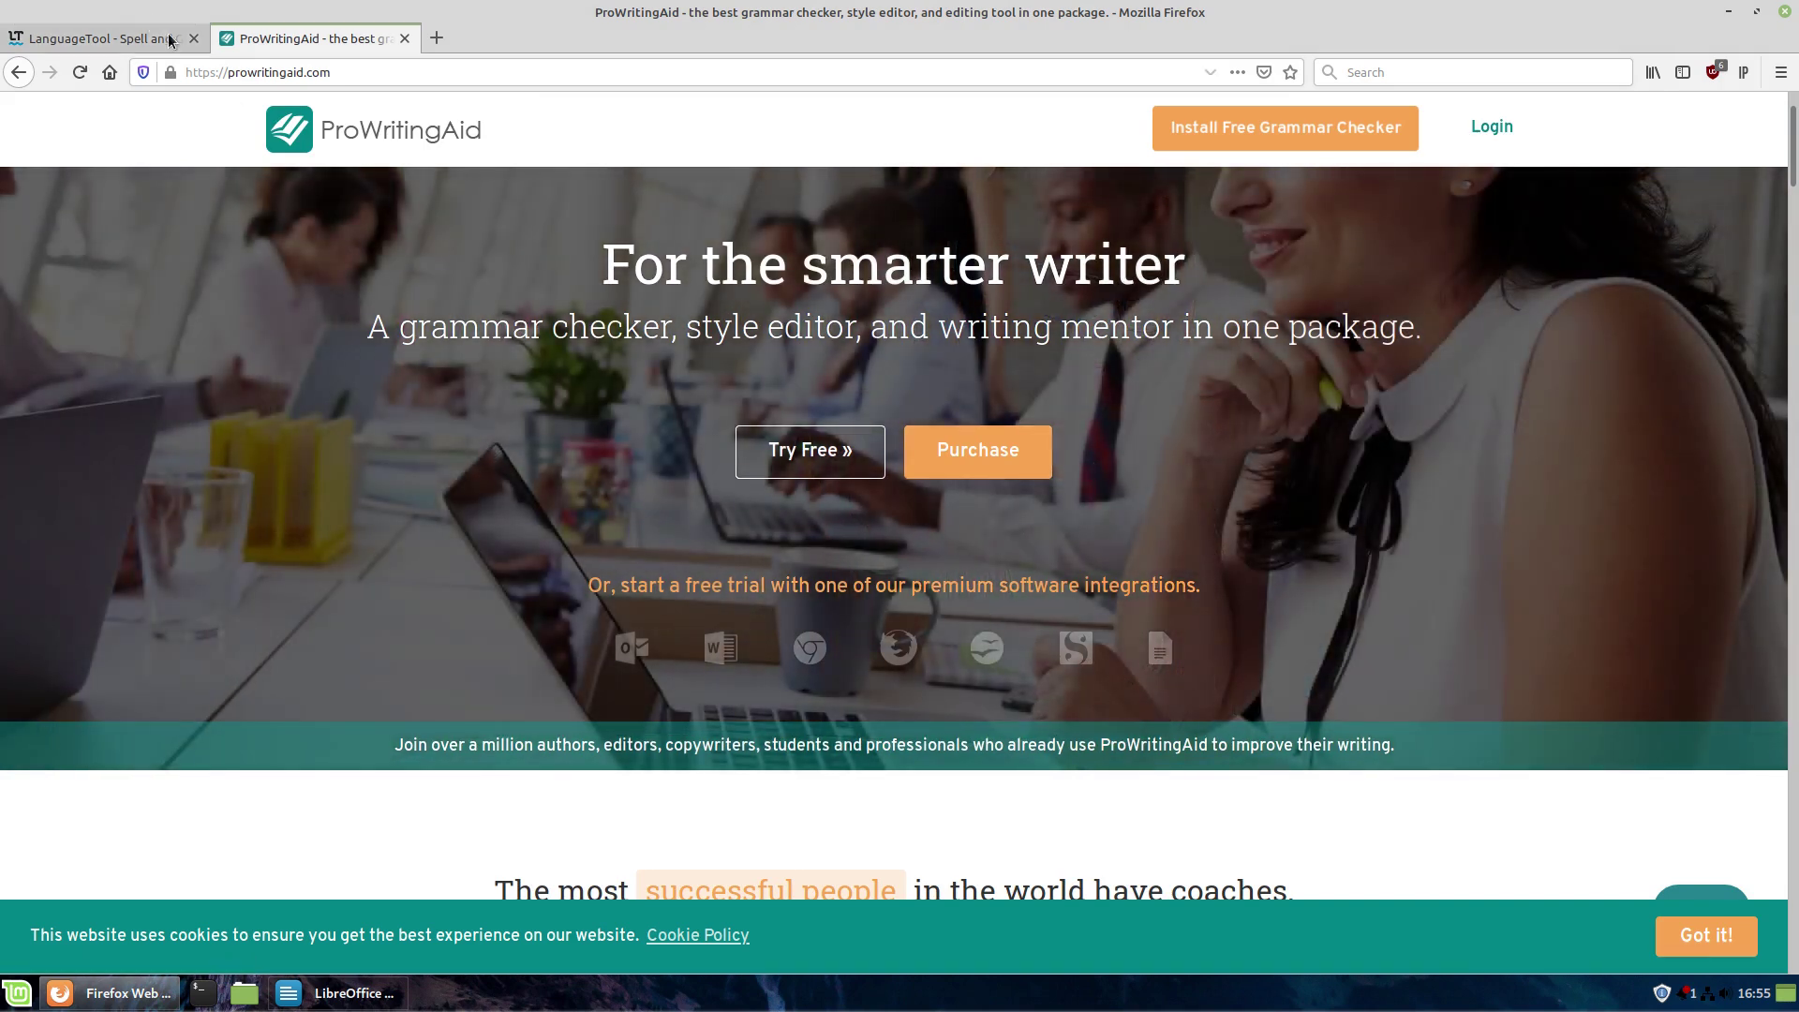
click(82, 37)
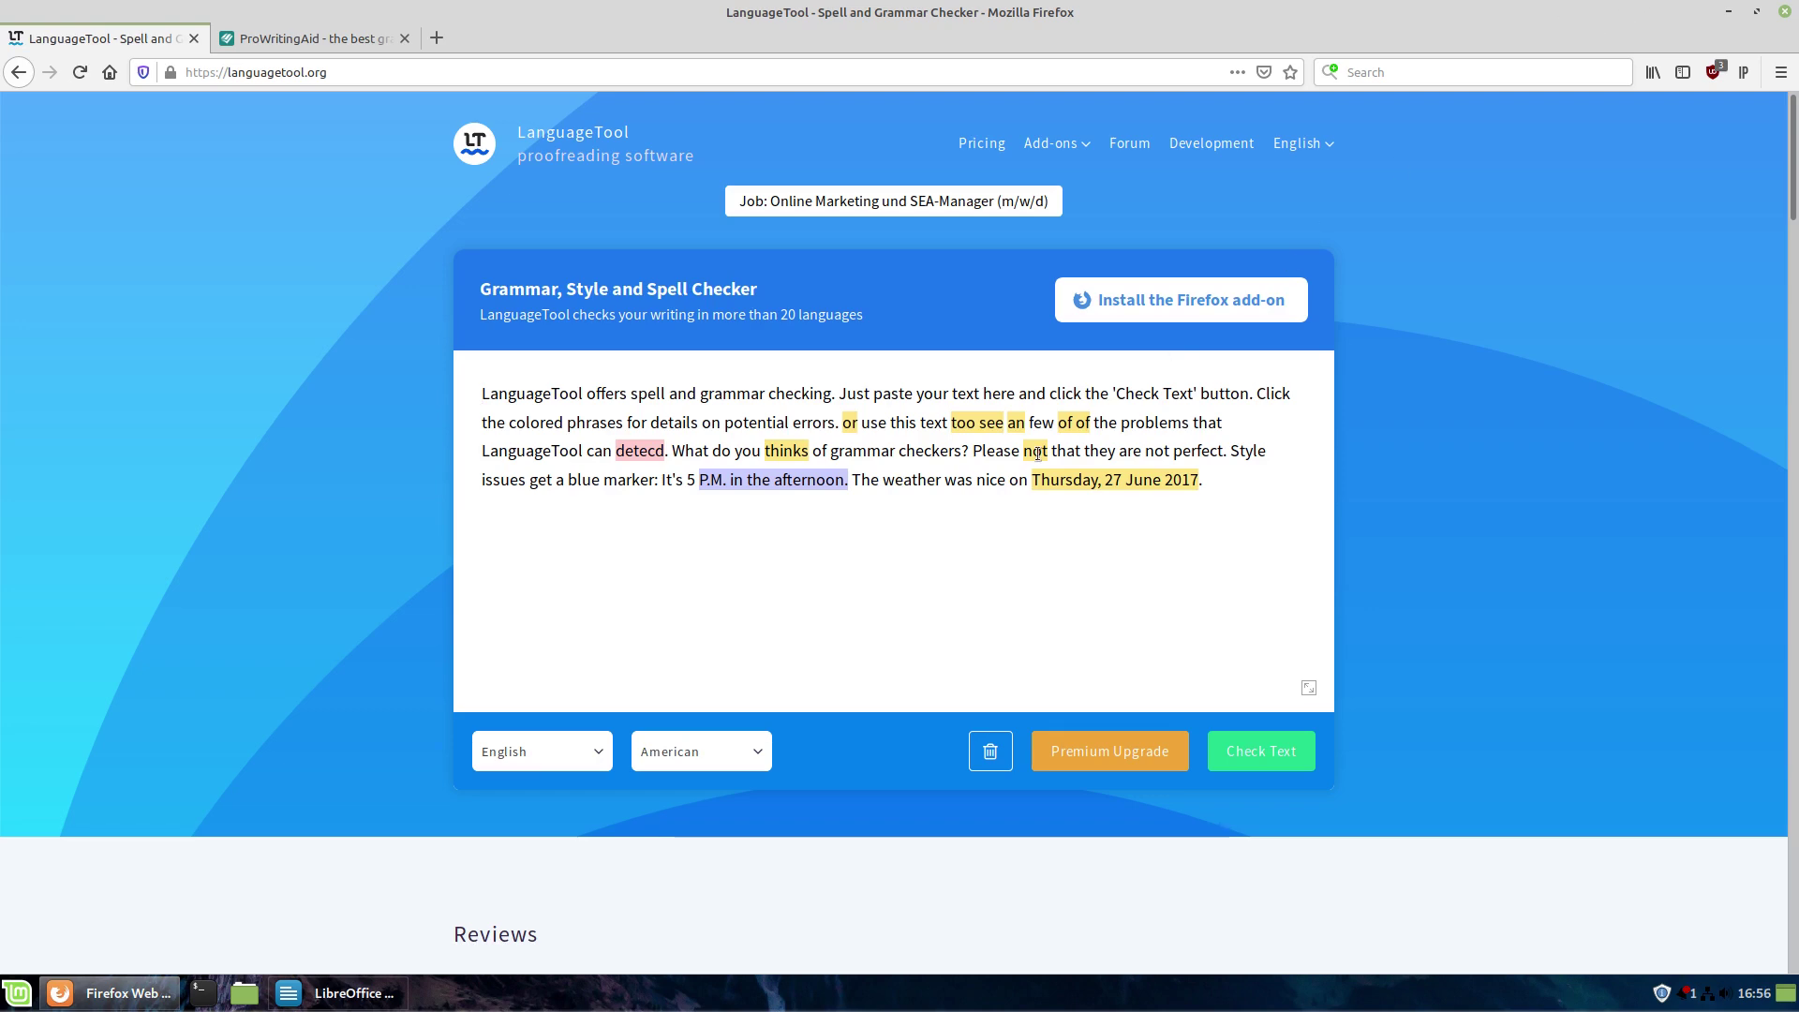
- Bring the 'Half My Life.odt' manuscript in LibreOffice Writer to the front
click(382, 996)
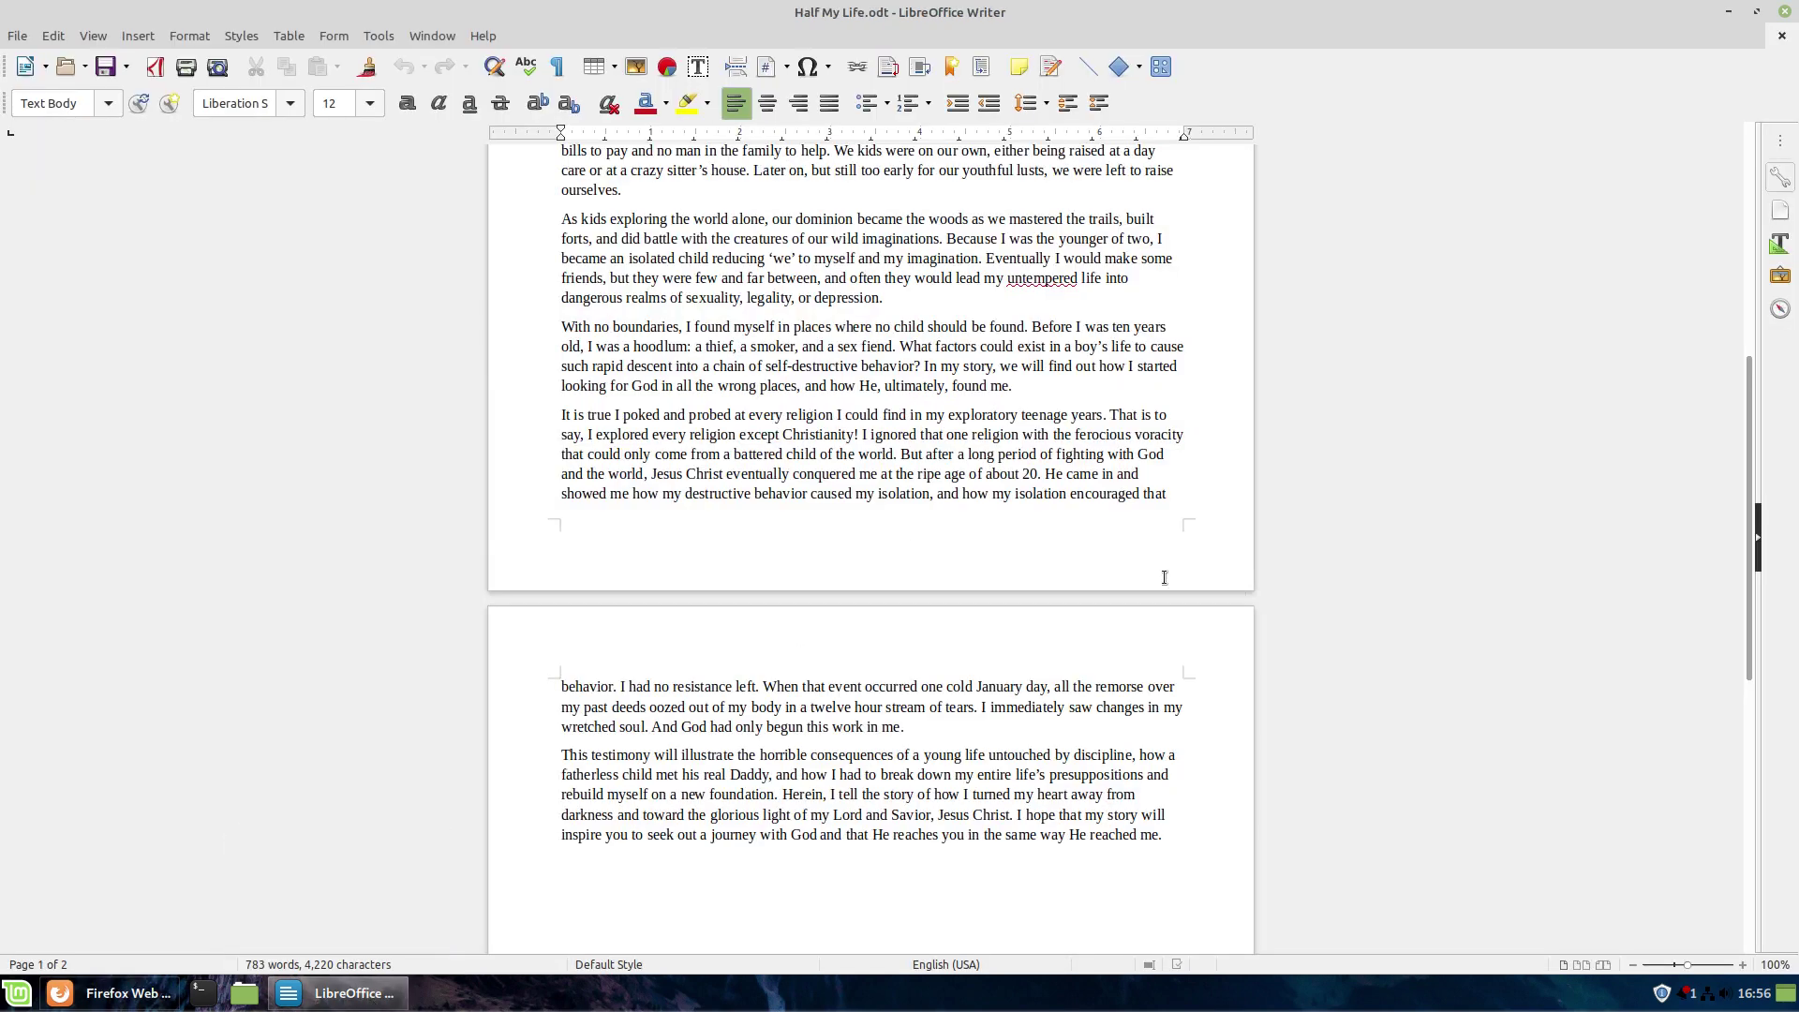
- Skim the Half My Life manuscript down and back up, then minimize Writer
scroll(1165, 575, up, 10)
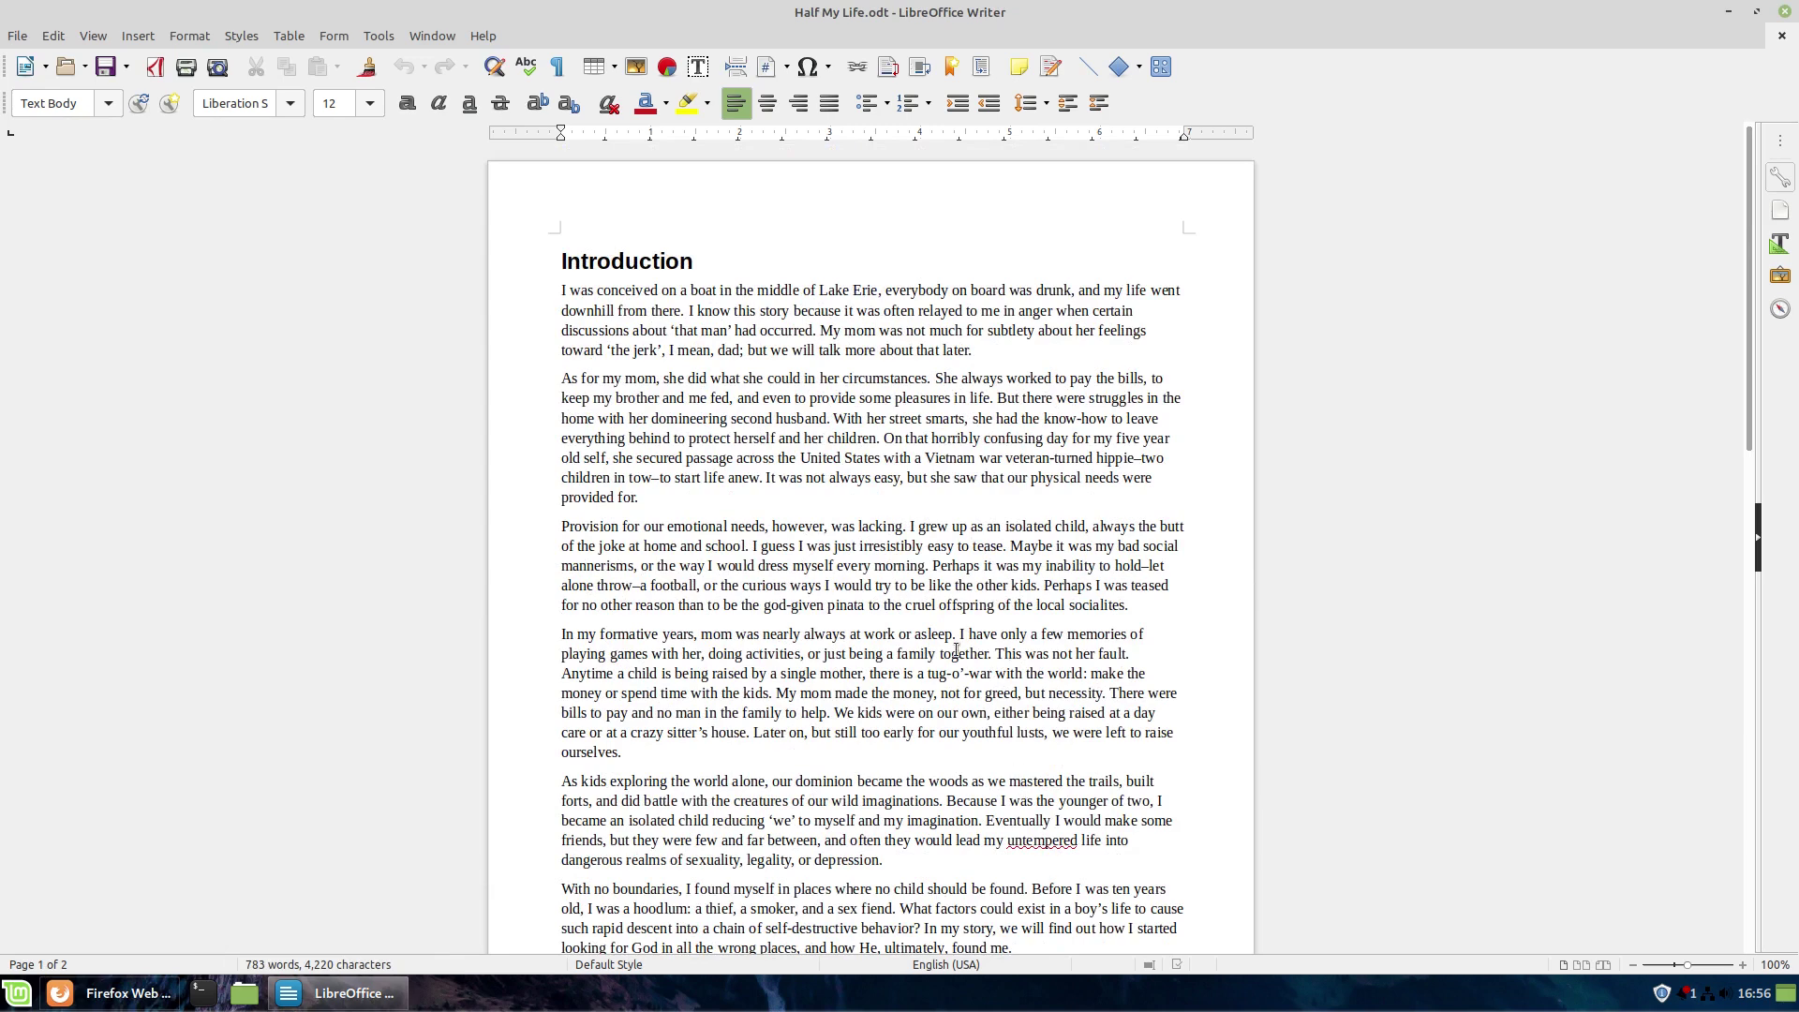
scroll(956, 650, down, 3)
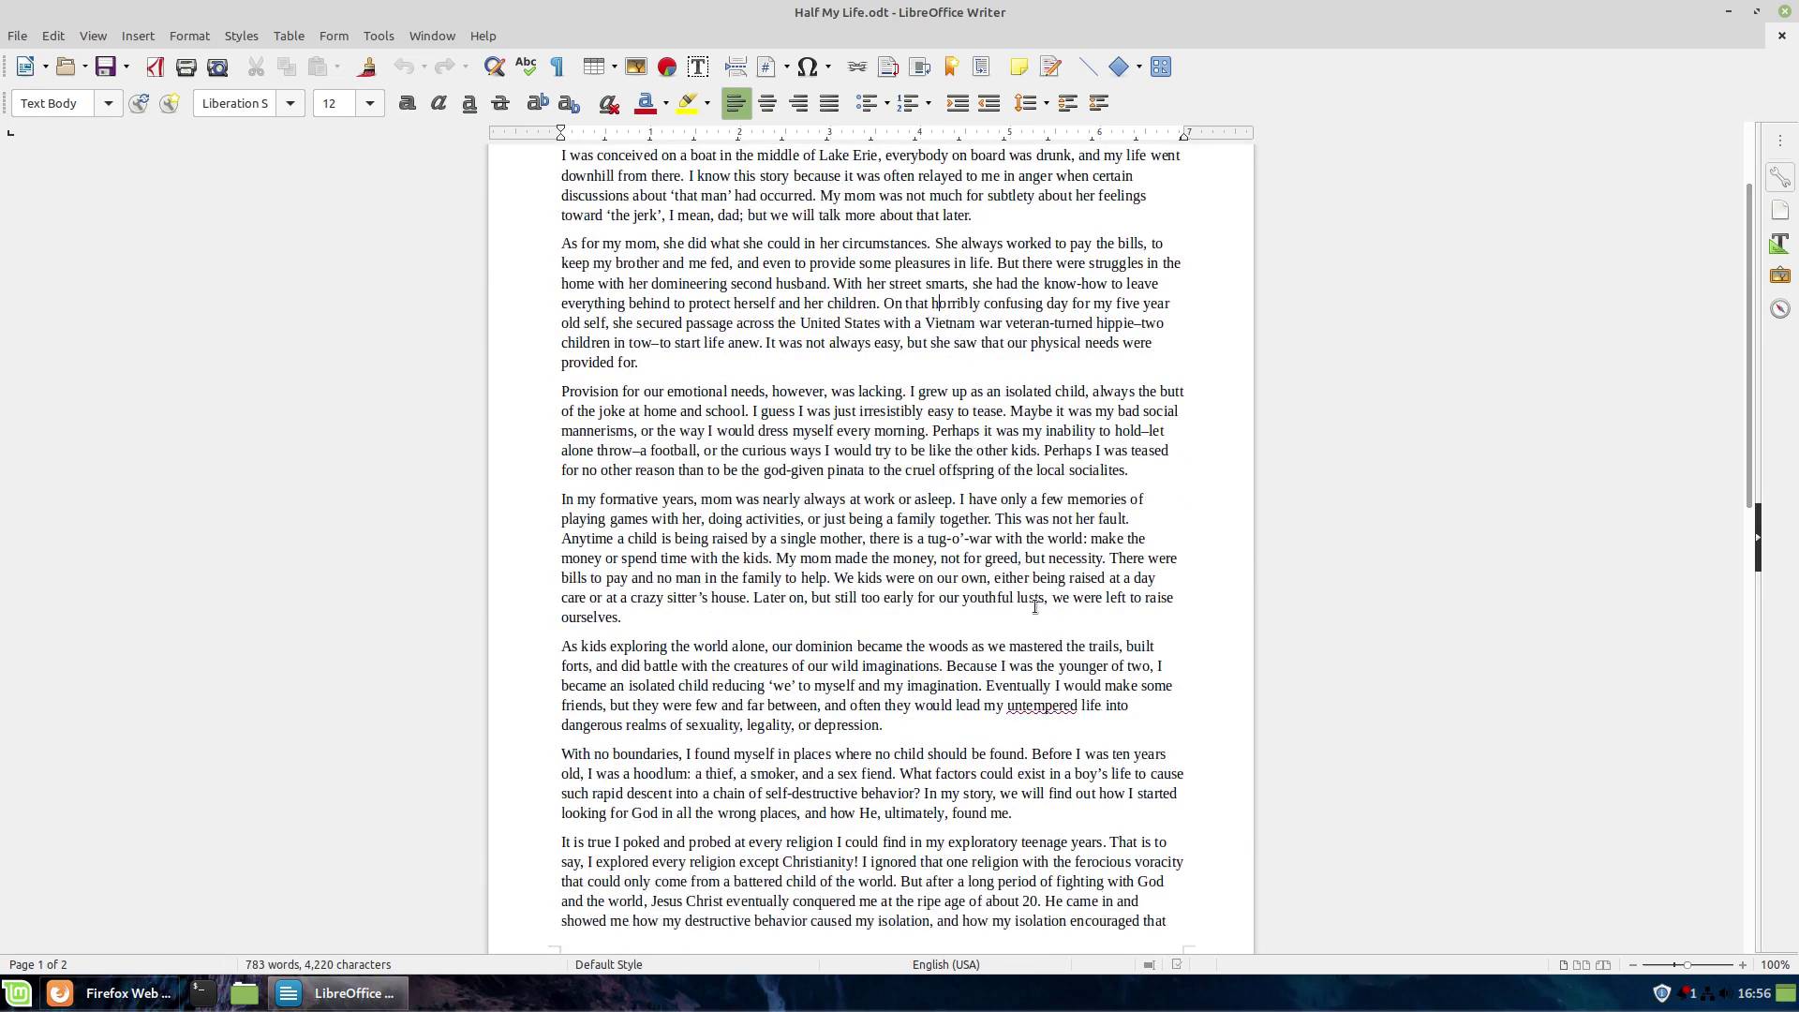
scroll(1036, 607, down, 2)
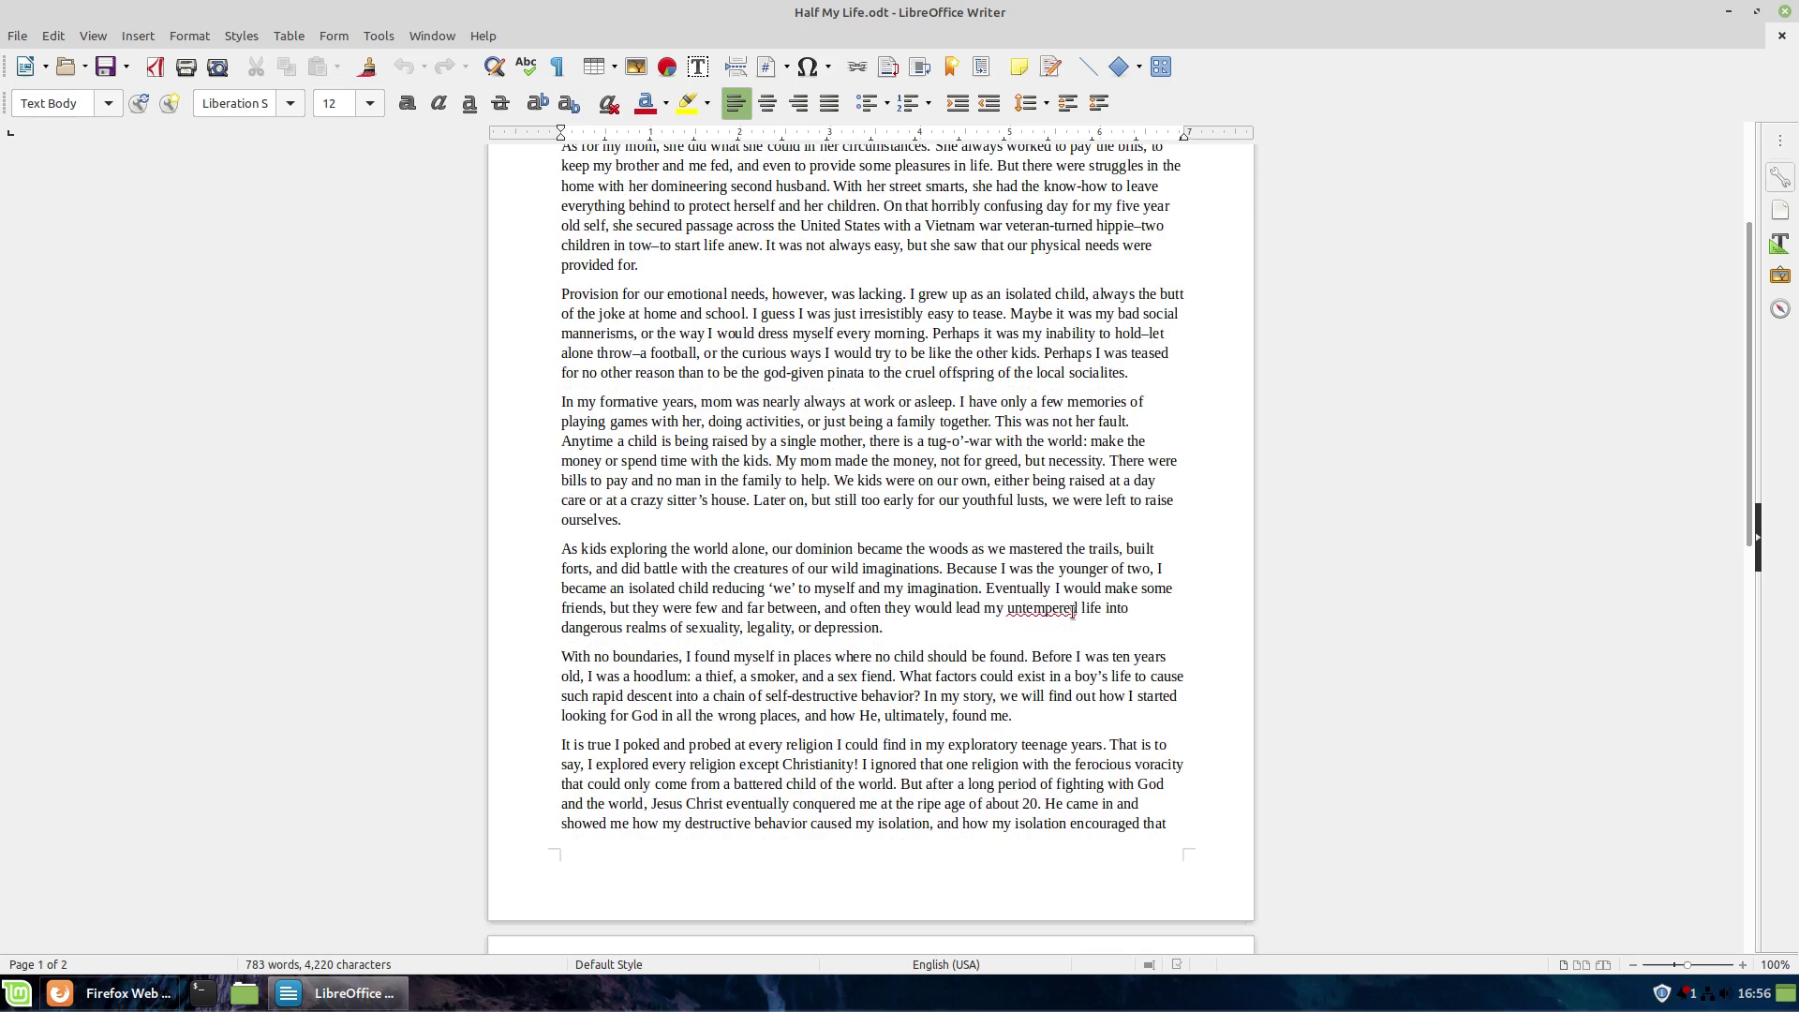
scroll(1123, 691, down, 3)
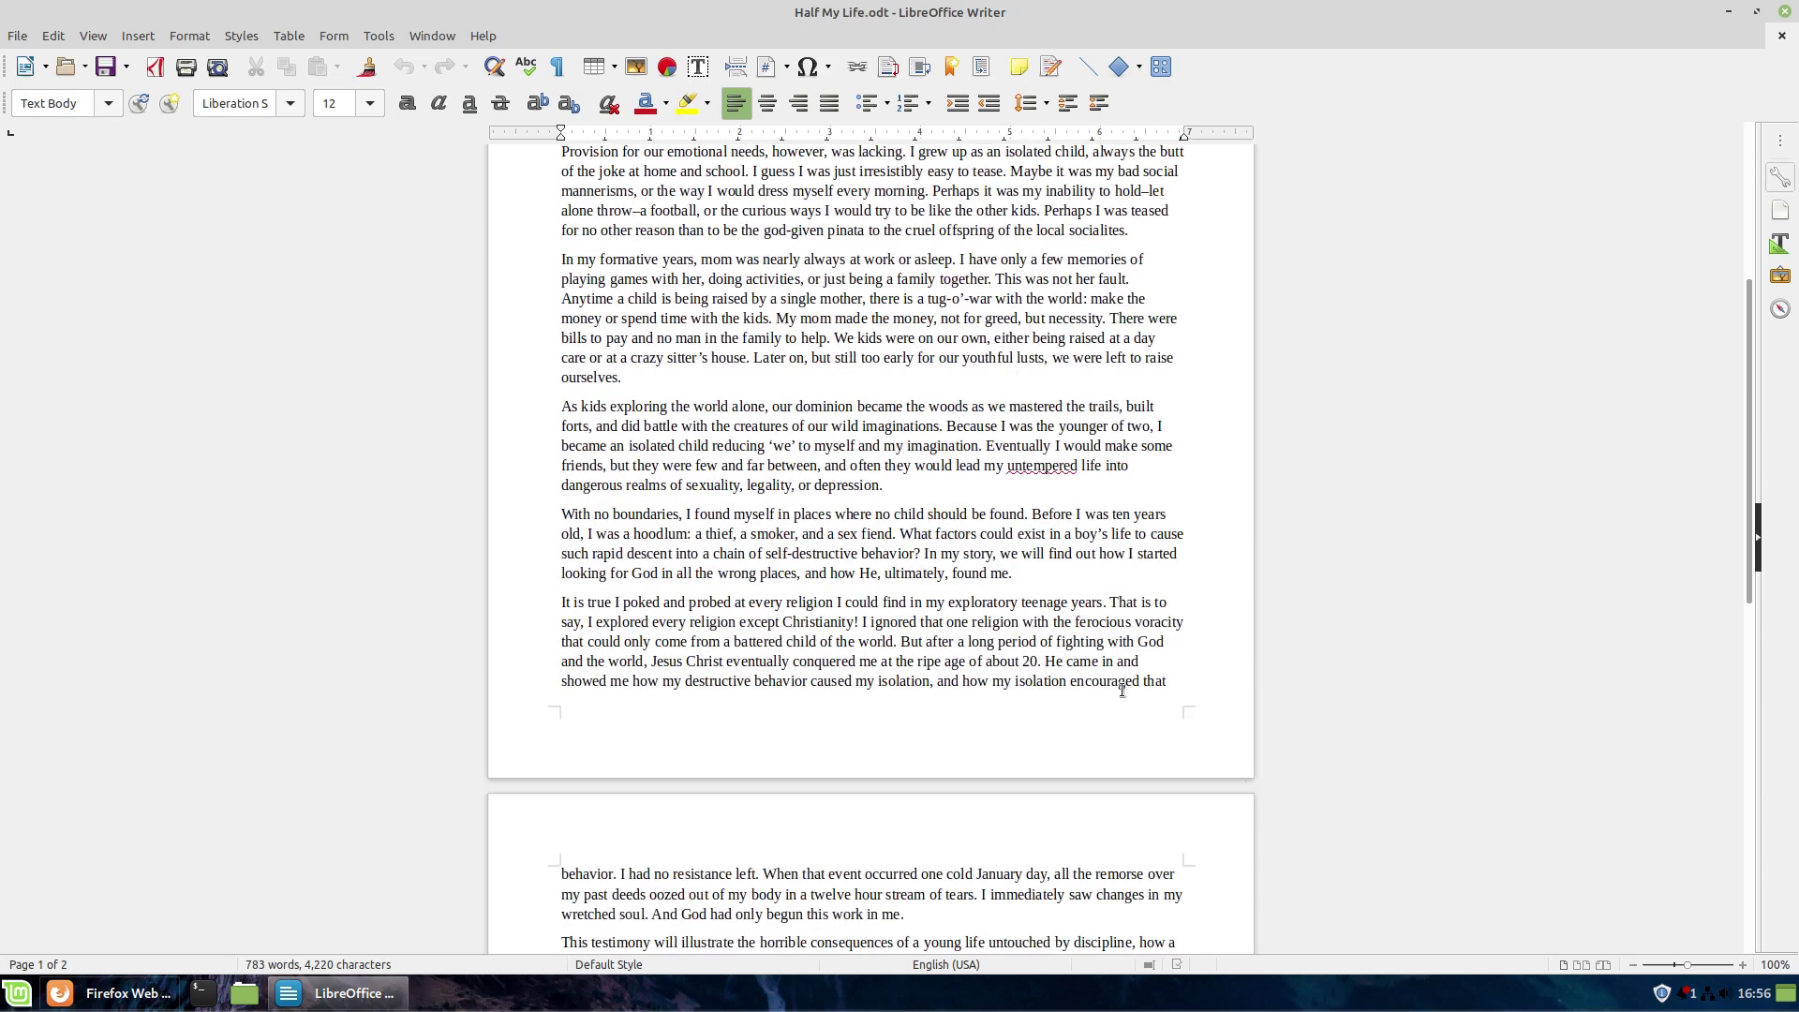
scroll(1123, 691, down, 8)
scroll(1122, 690, up, 9)
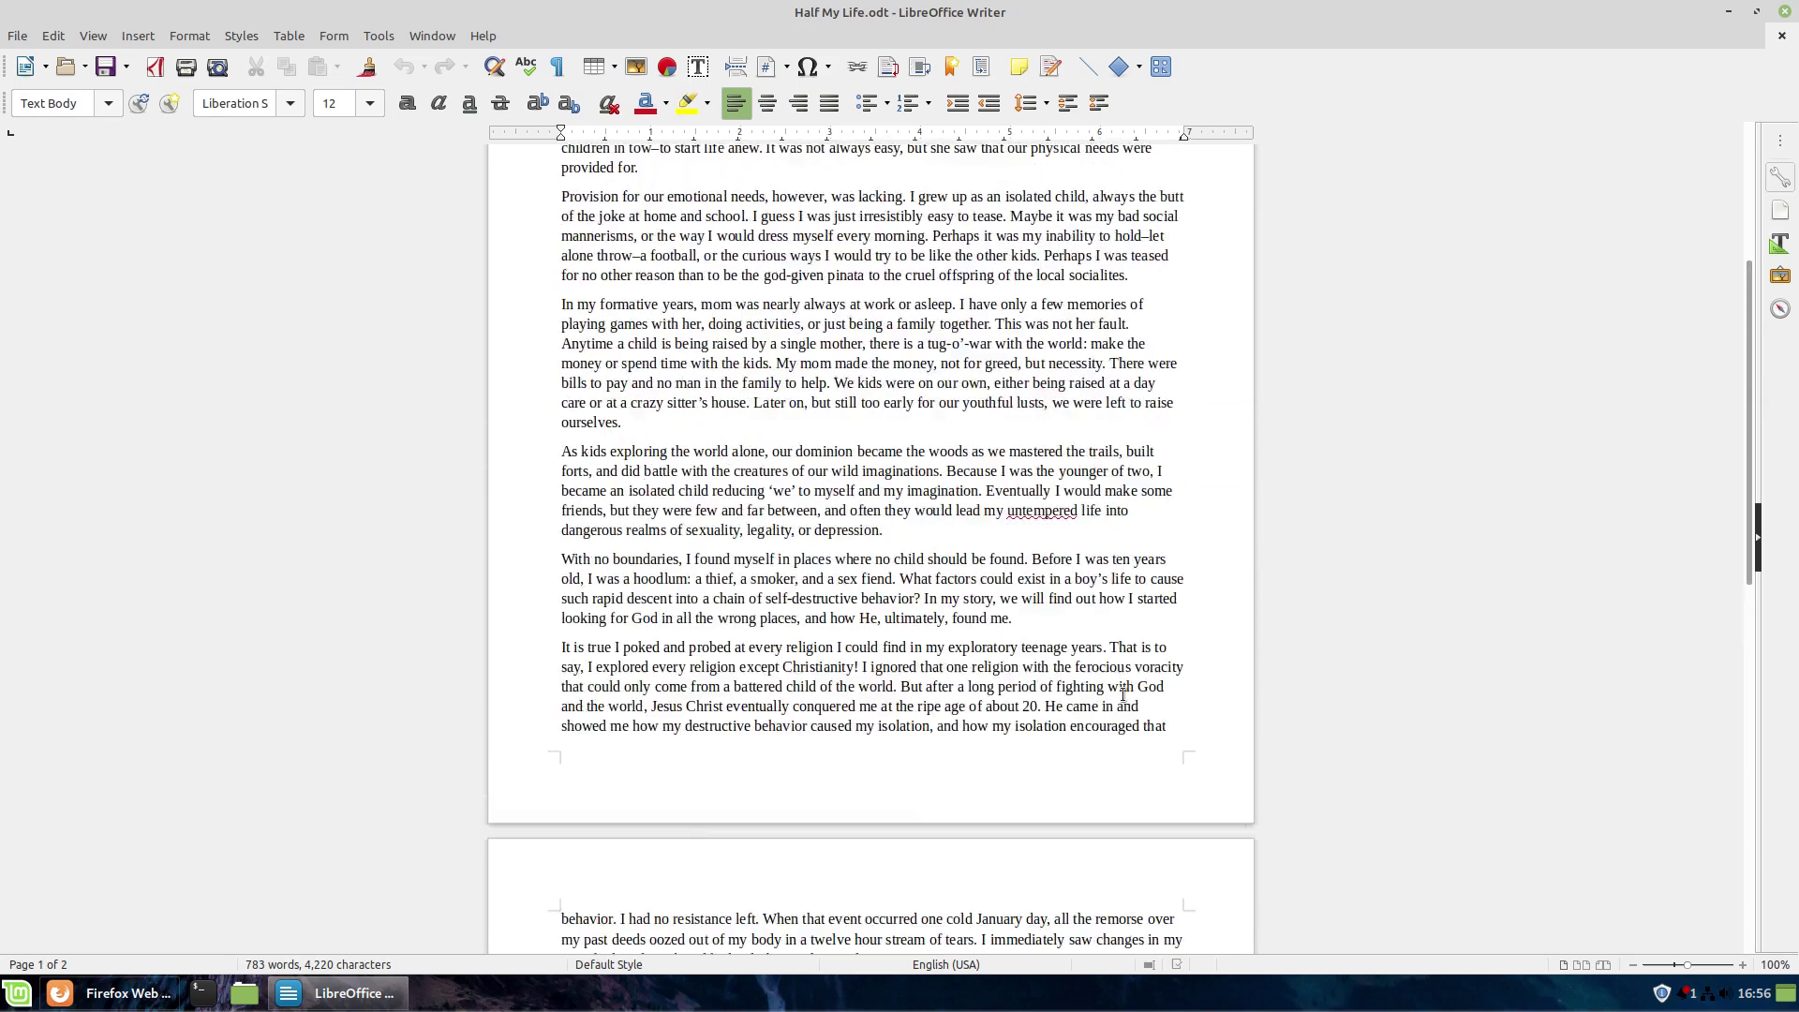
scroll(1123, 693, up, 7)
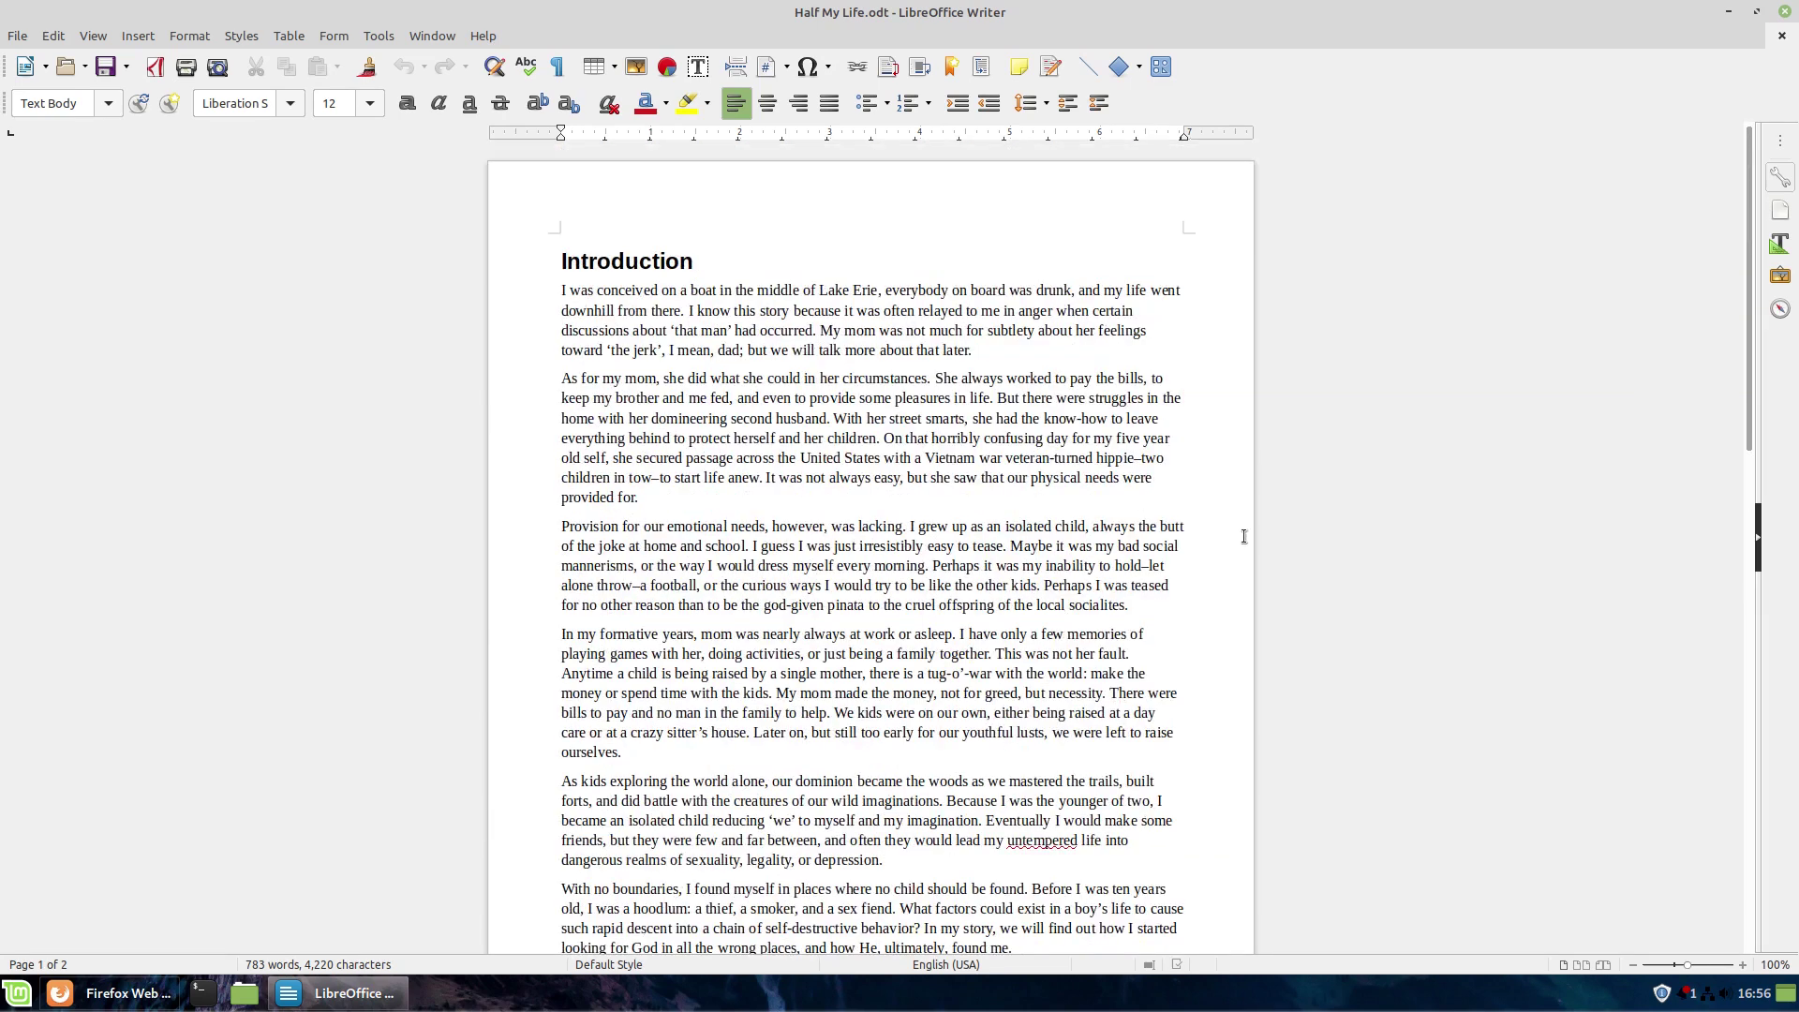
click(1728, 11)
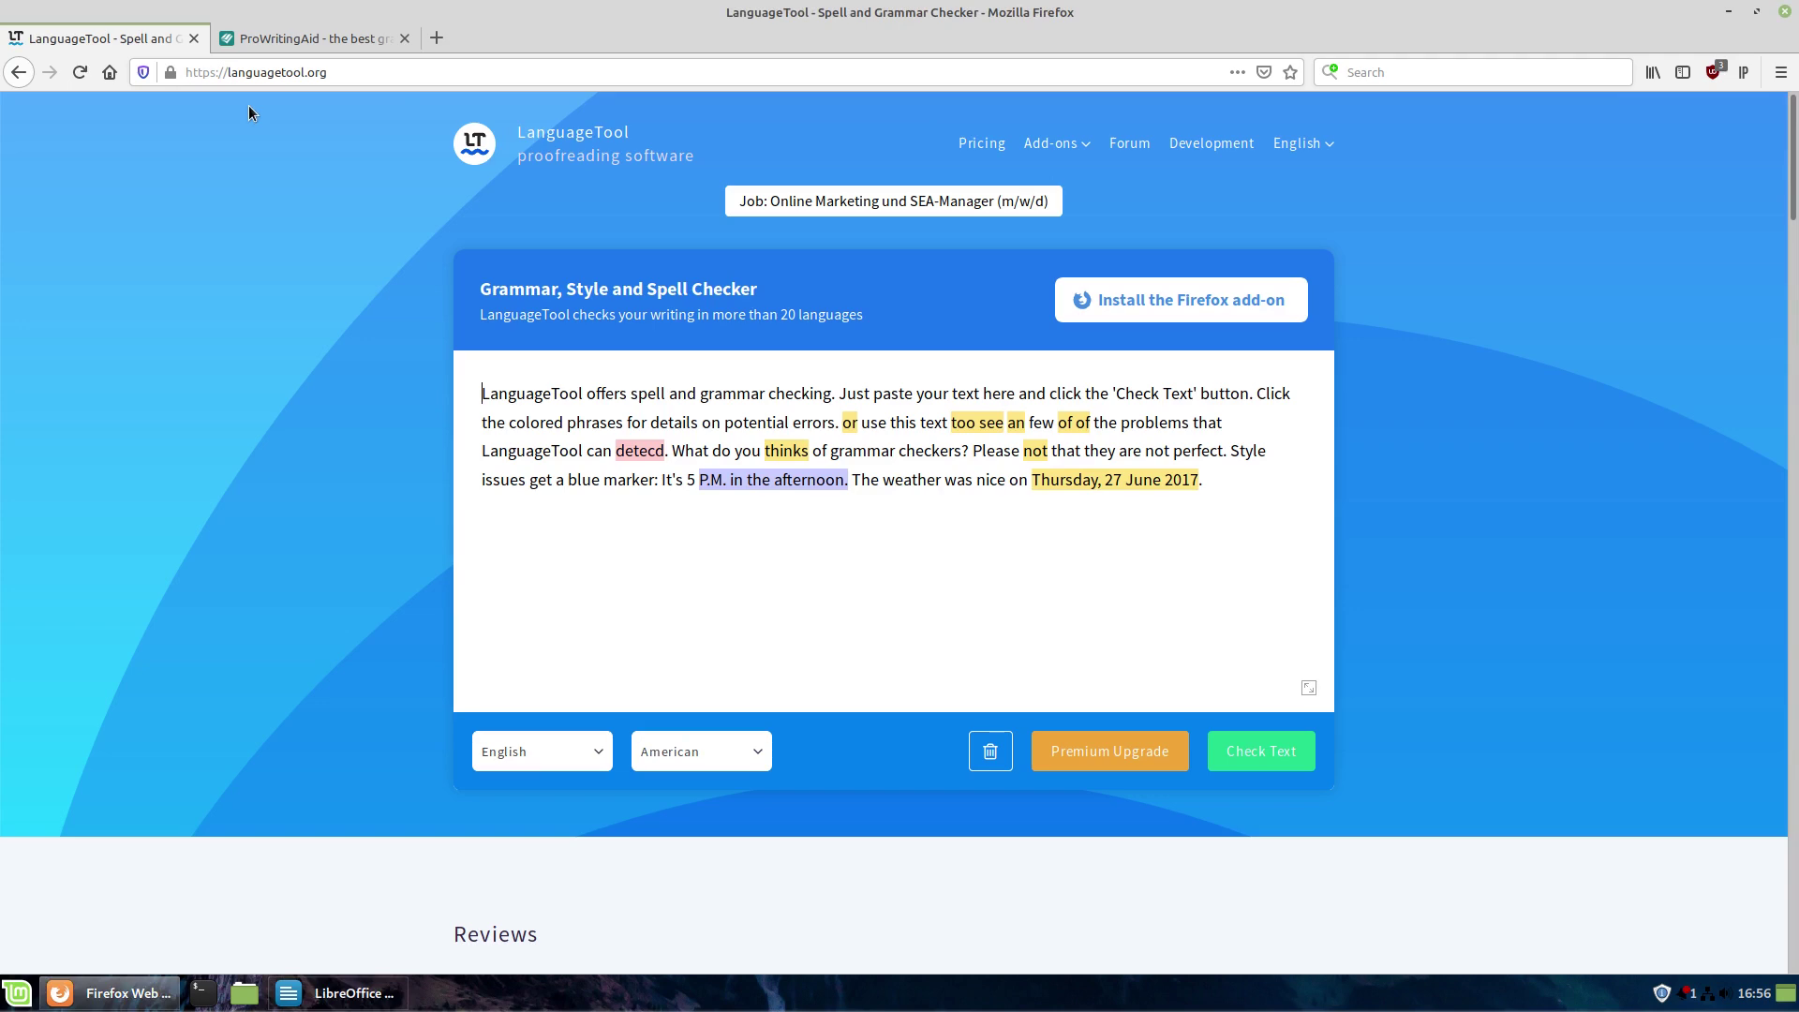
- Go to Add-ons > LibreOffice and start downloading the LanguageTool 4.7 add-on (112 MB)
mouse_move(1047, 151)
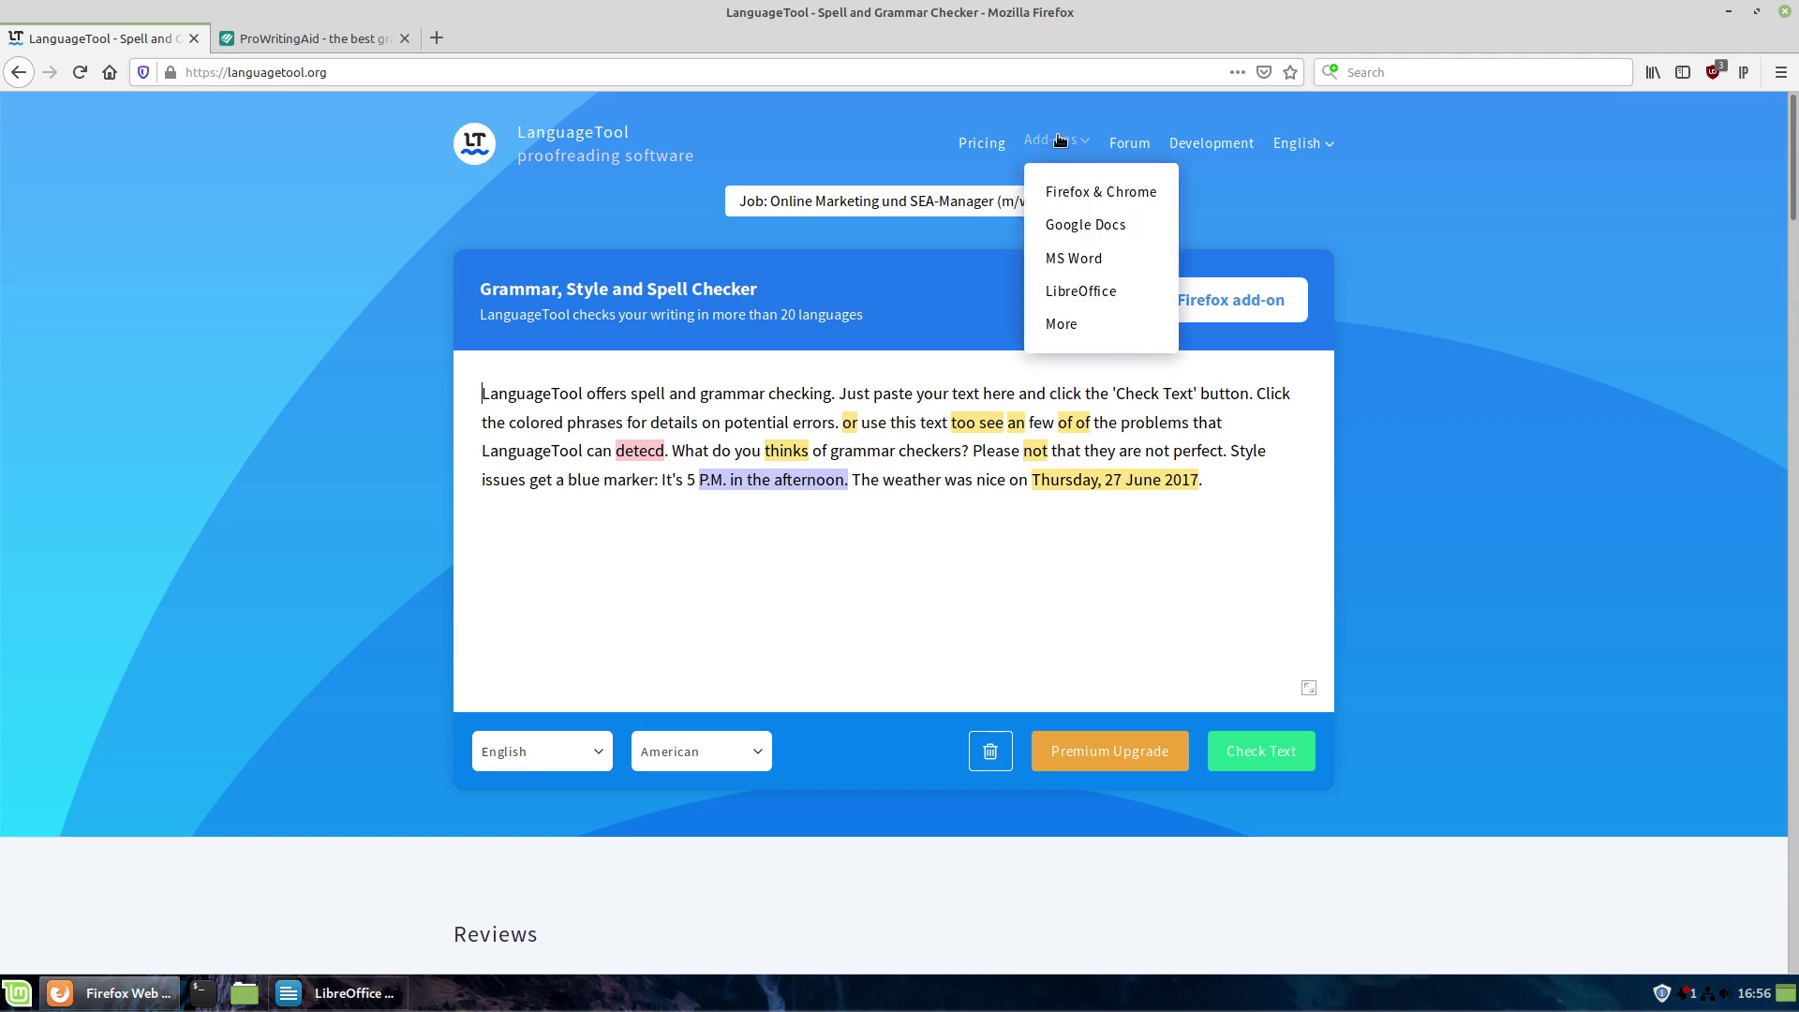
click(1093, 298)
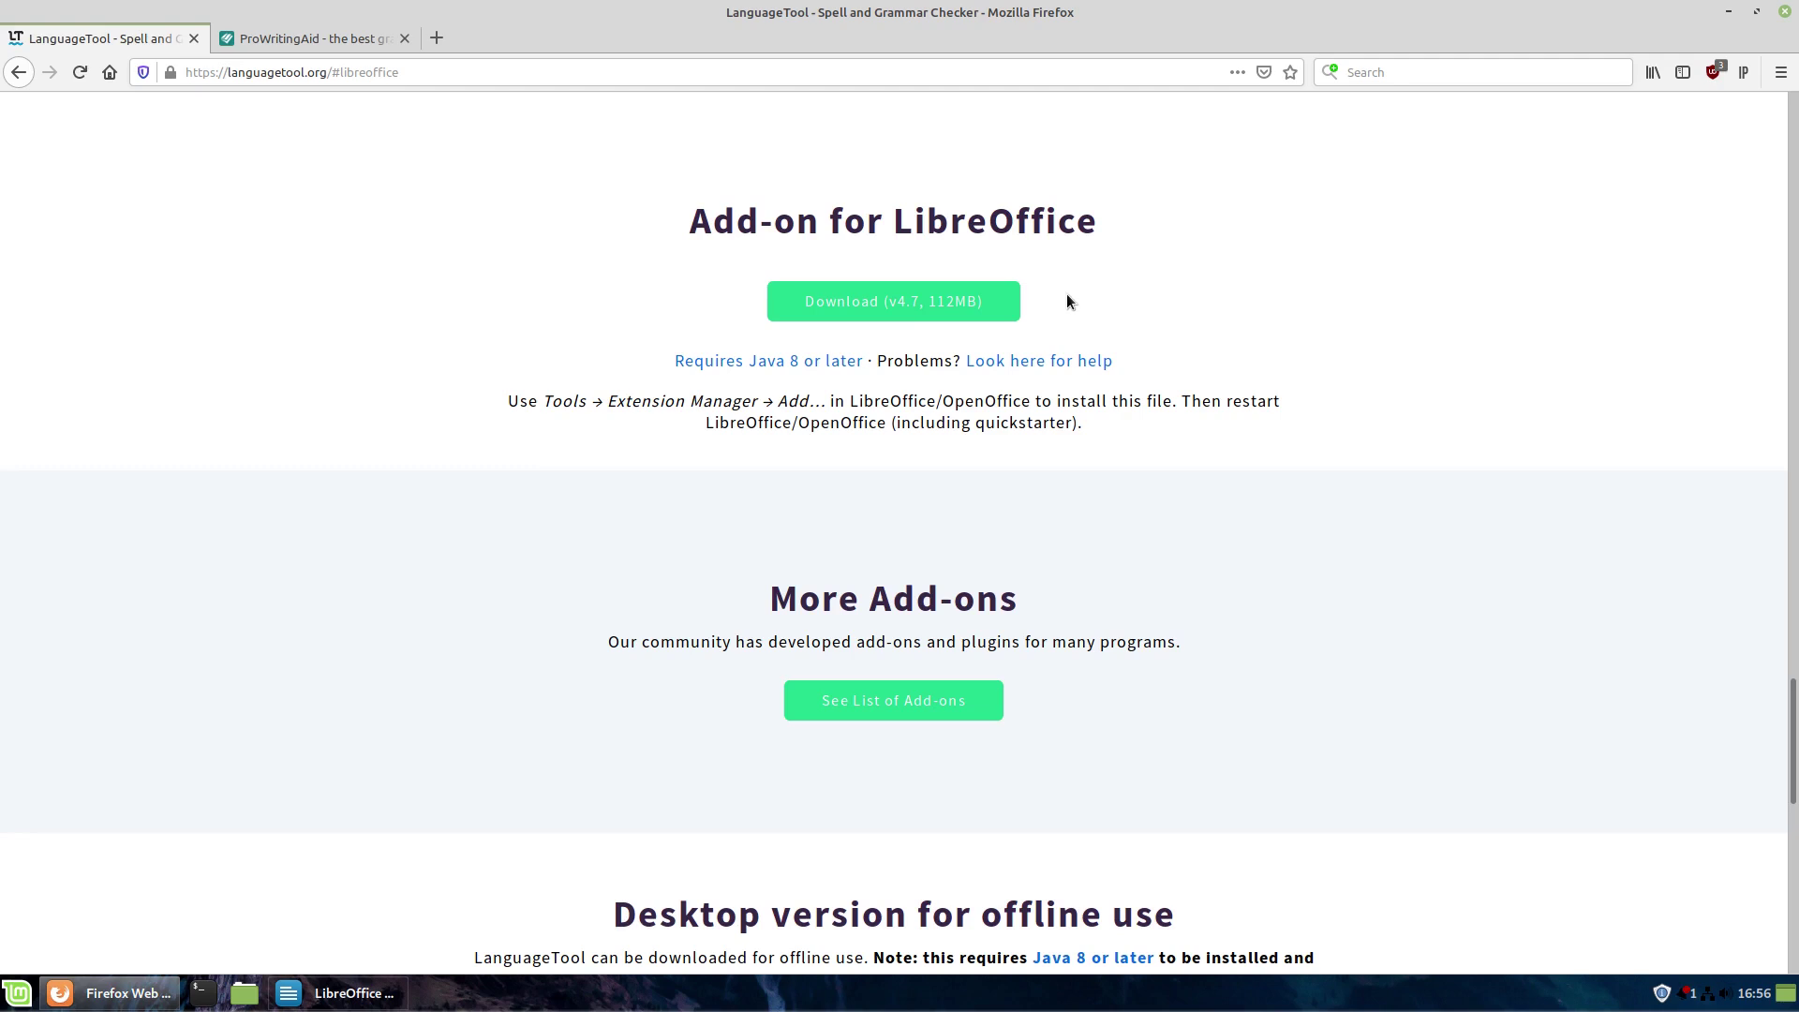
click(940, 313)
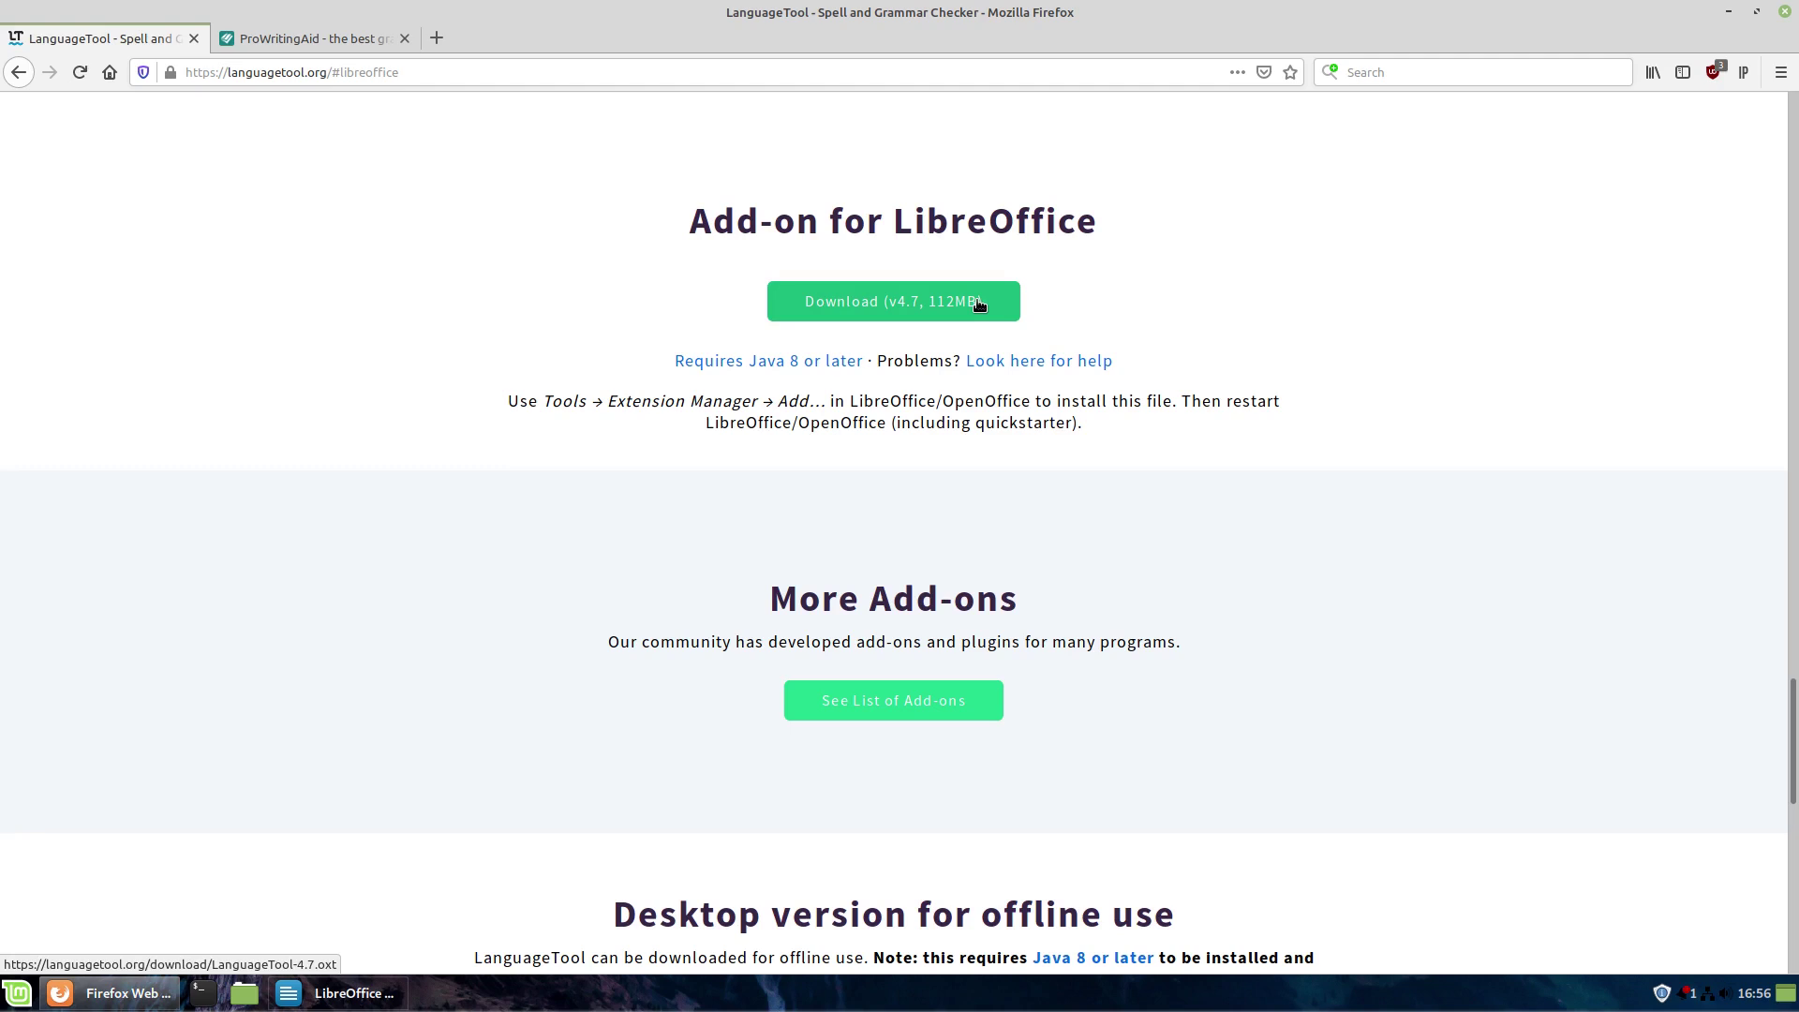
click(911, 317)
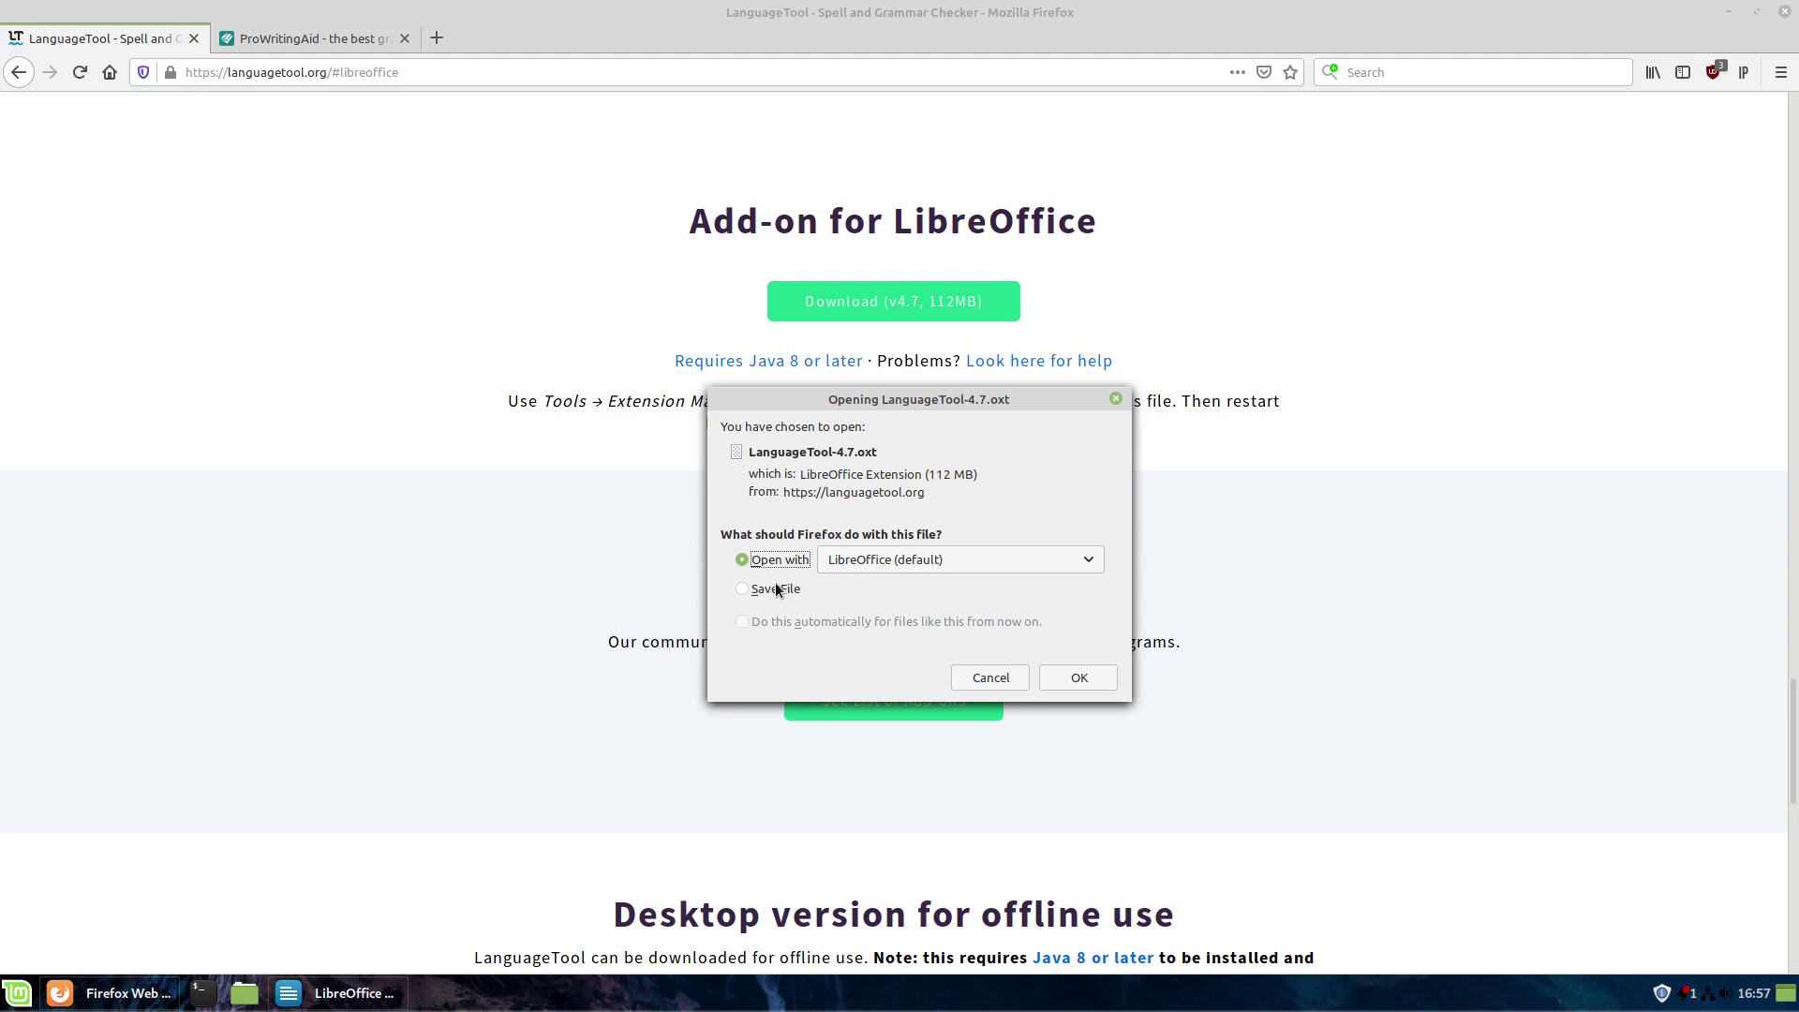
- Check Writer's Tools menu, then open LanguageTool-4.7.oxt with LibreOffice from Firefox's download prompt
click(336, 992)
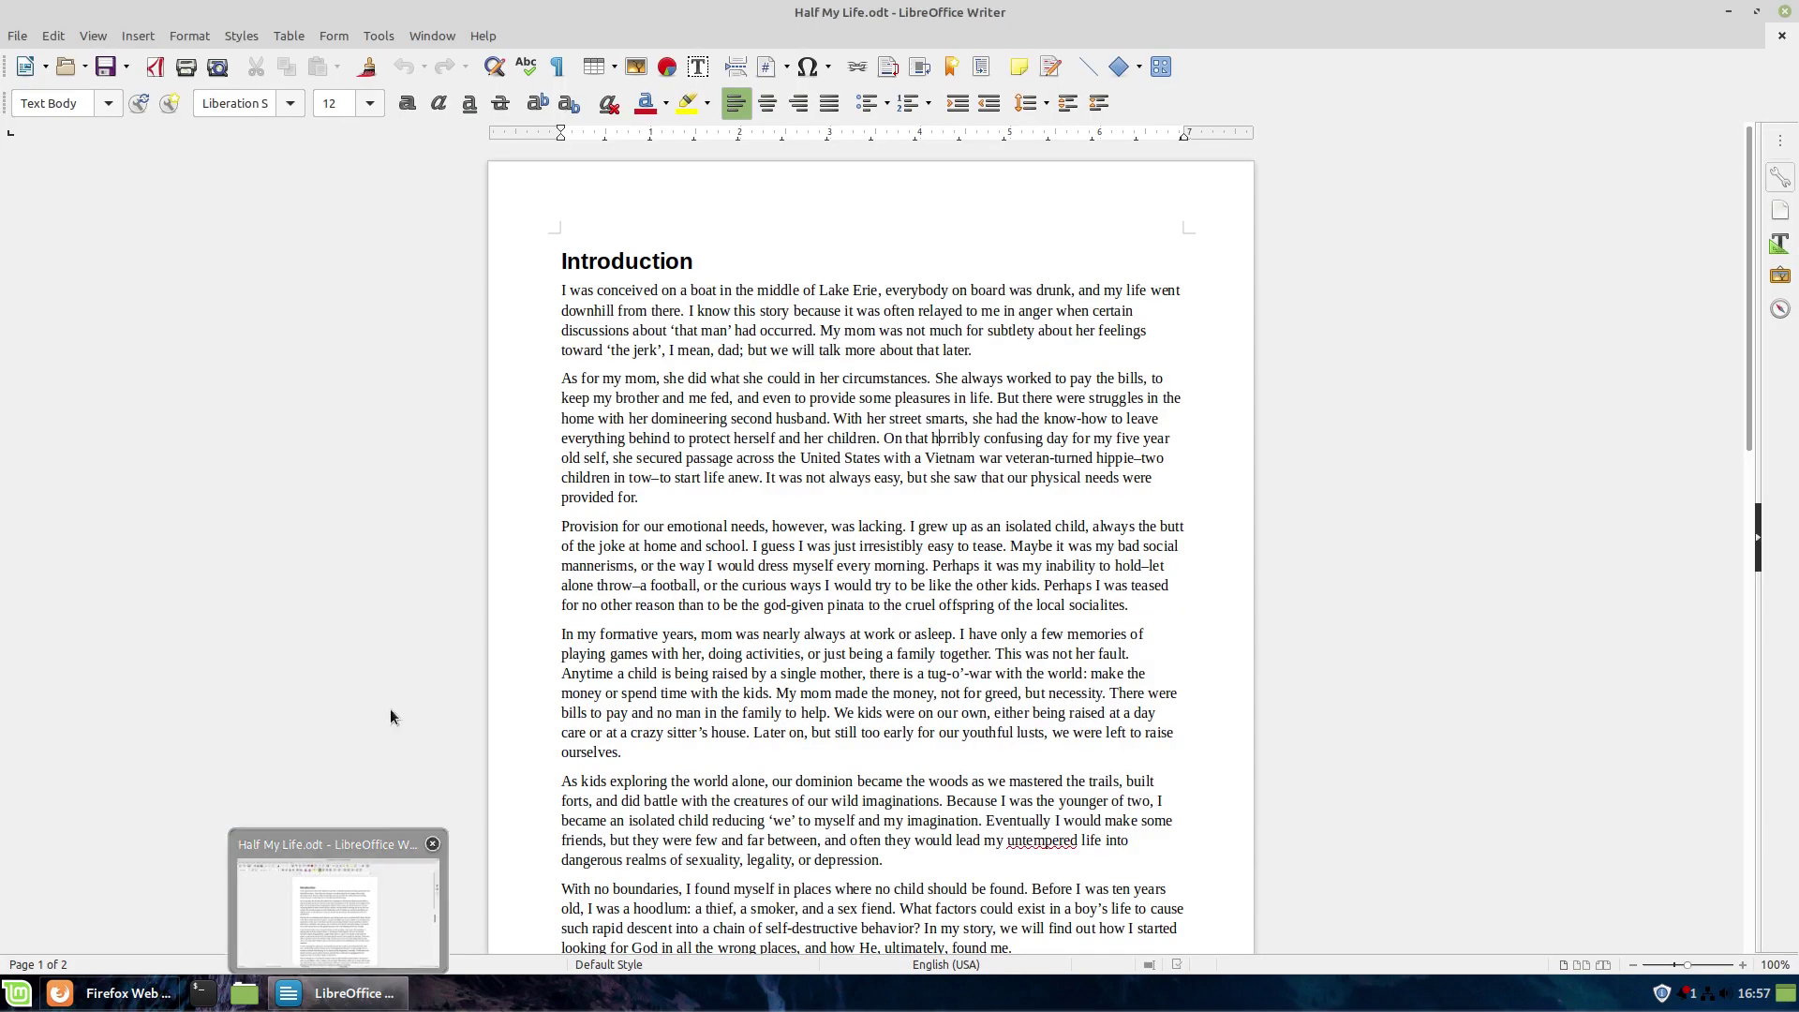
click(378, 35)
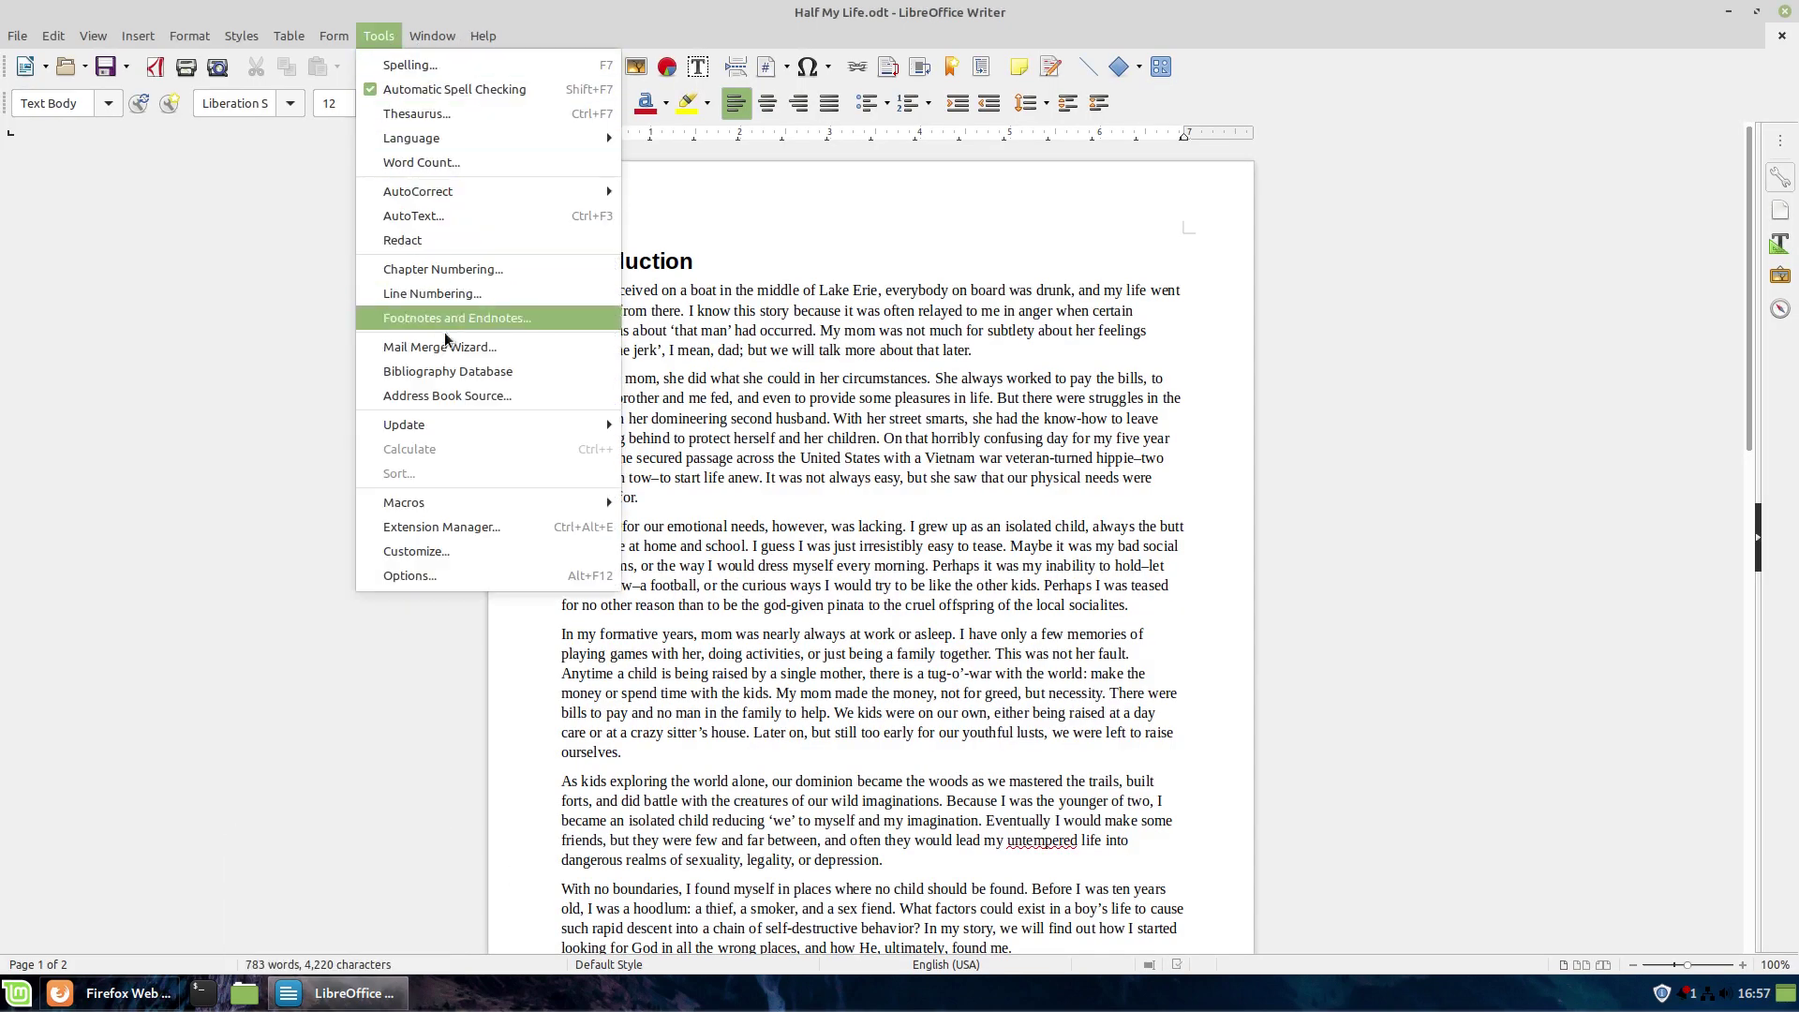
click(1334, 261)
click(168, 1001)
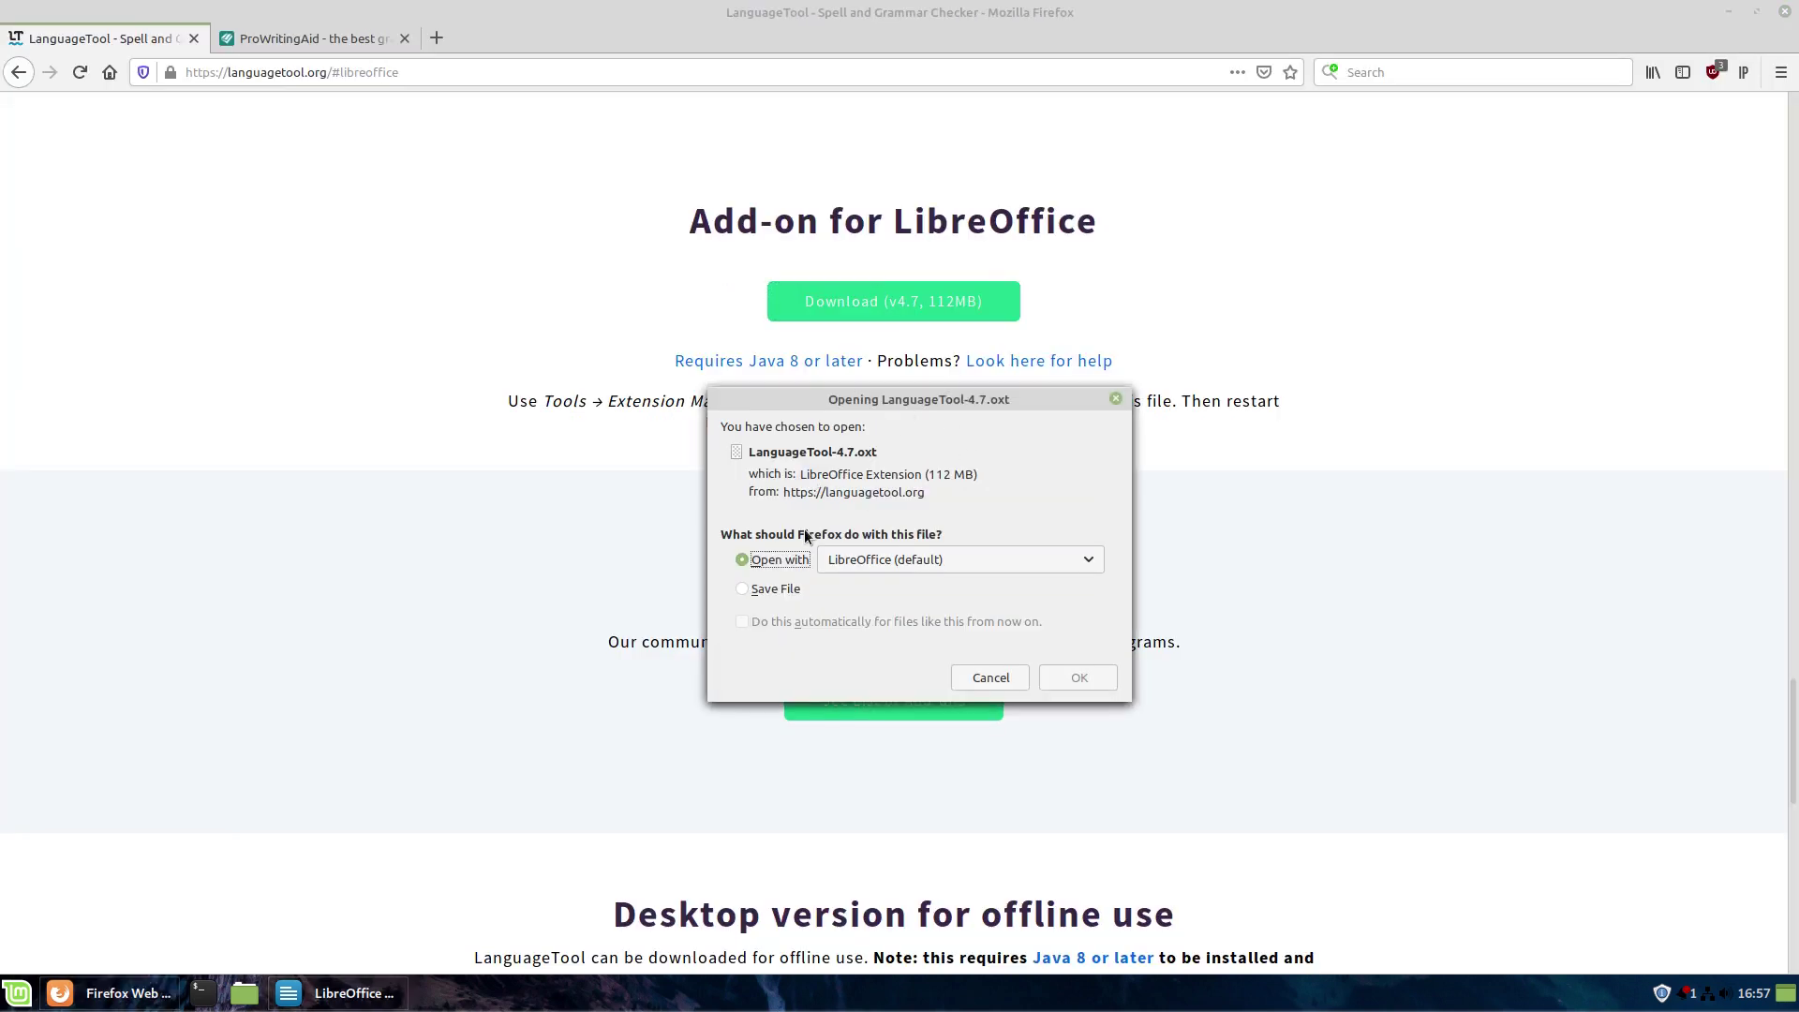
click(1076, 681)
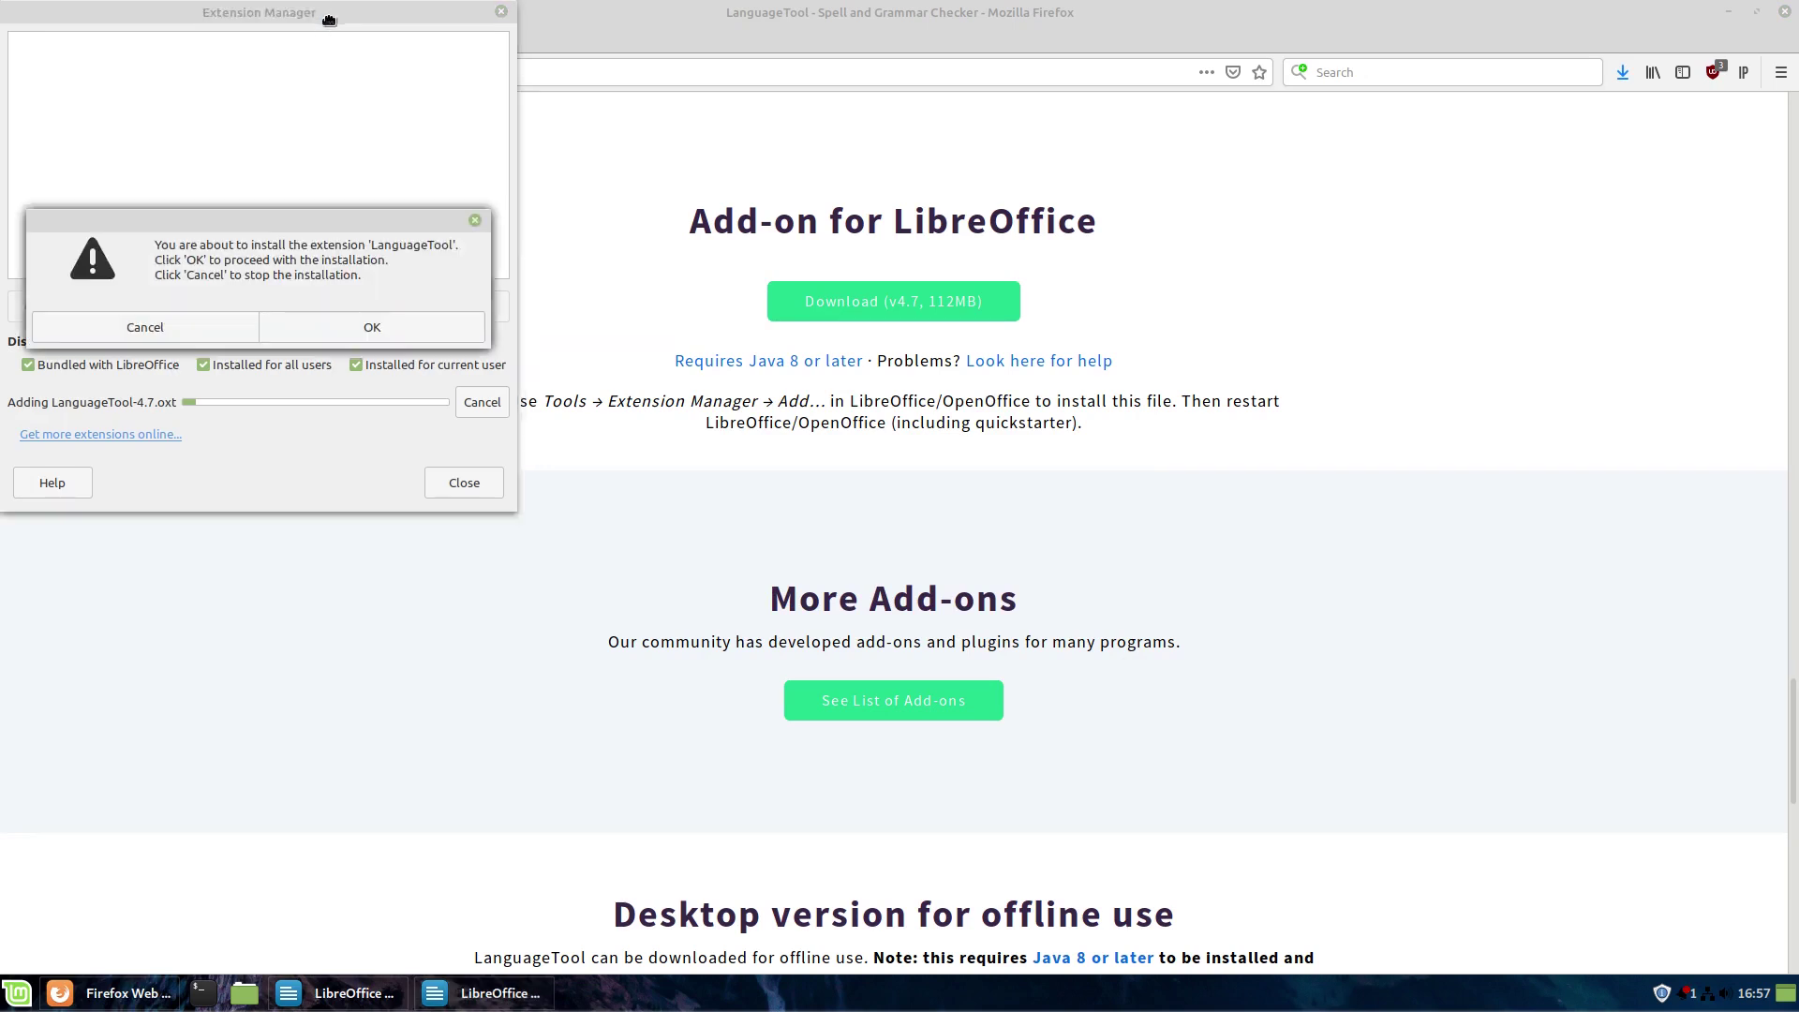
- Install LanguageTool 4.7, close the Extension Manager, restart LibreOffice, and minimize Firefox
drag(319, 16, 736, 196)
drag(390, 223, 894, 377)
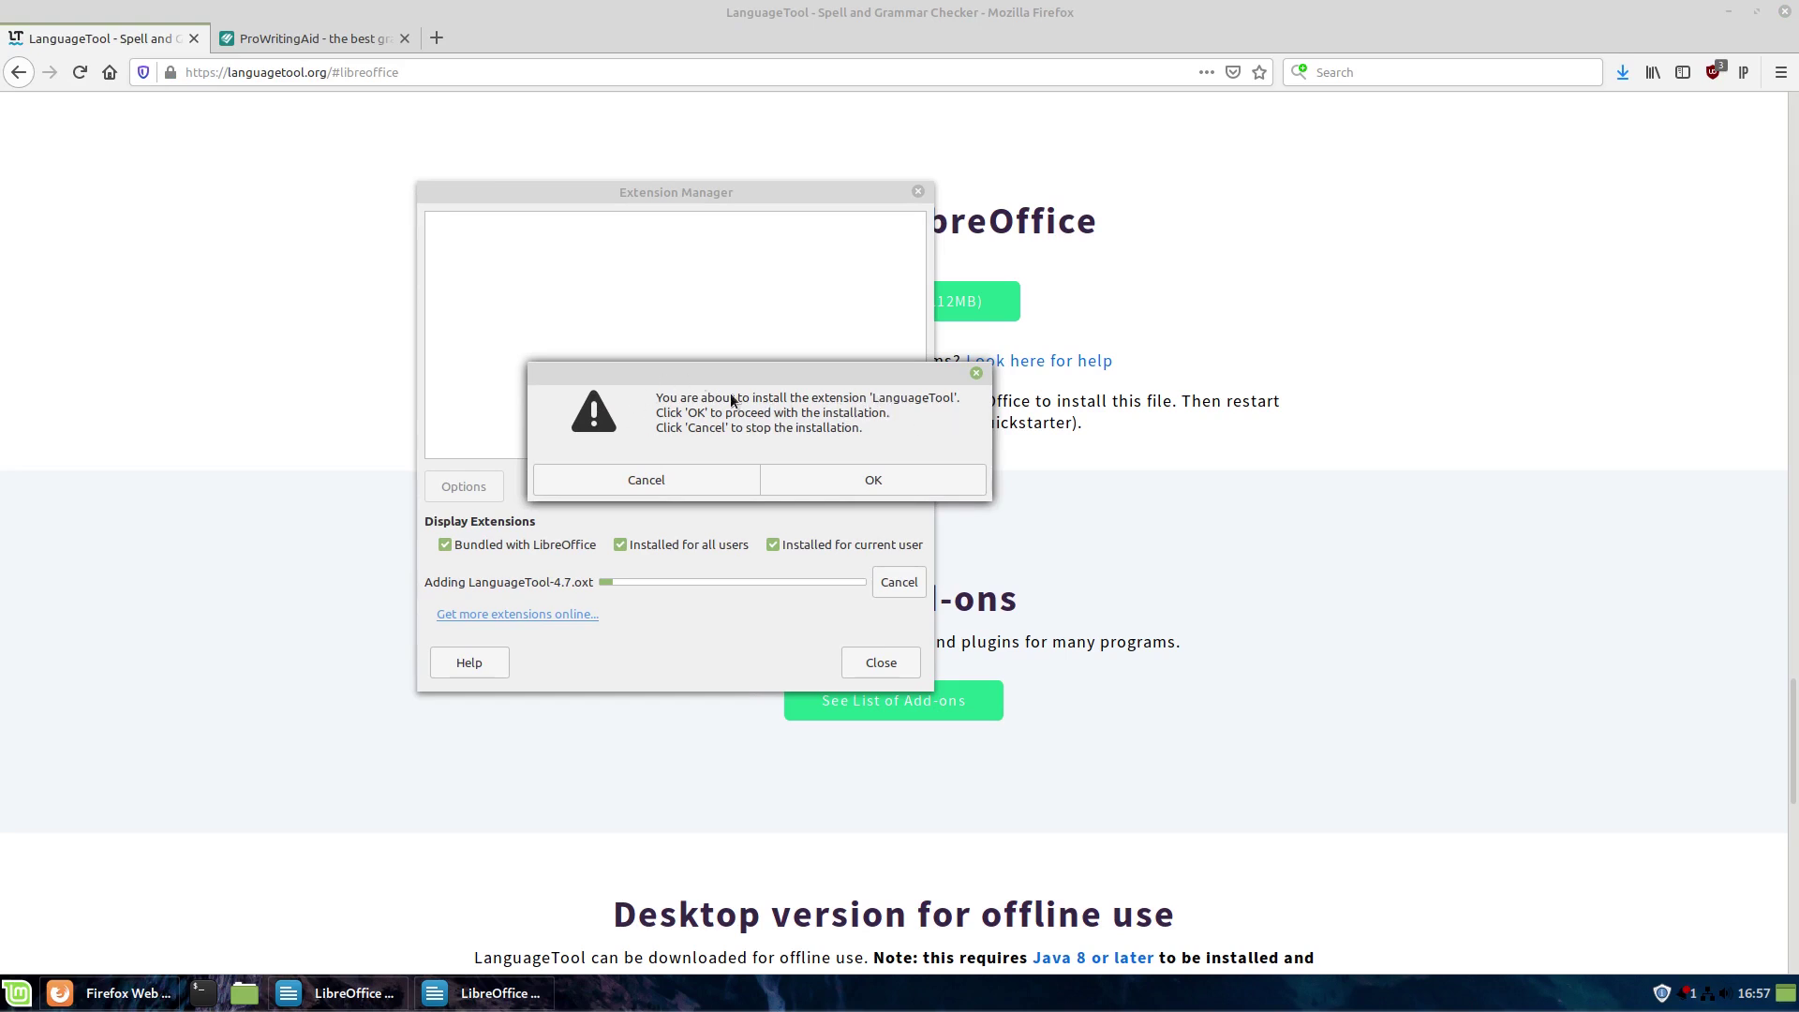
click(898, 480)
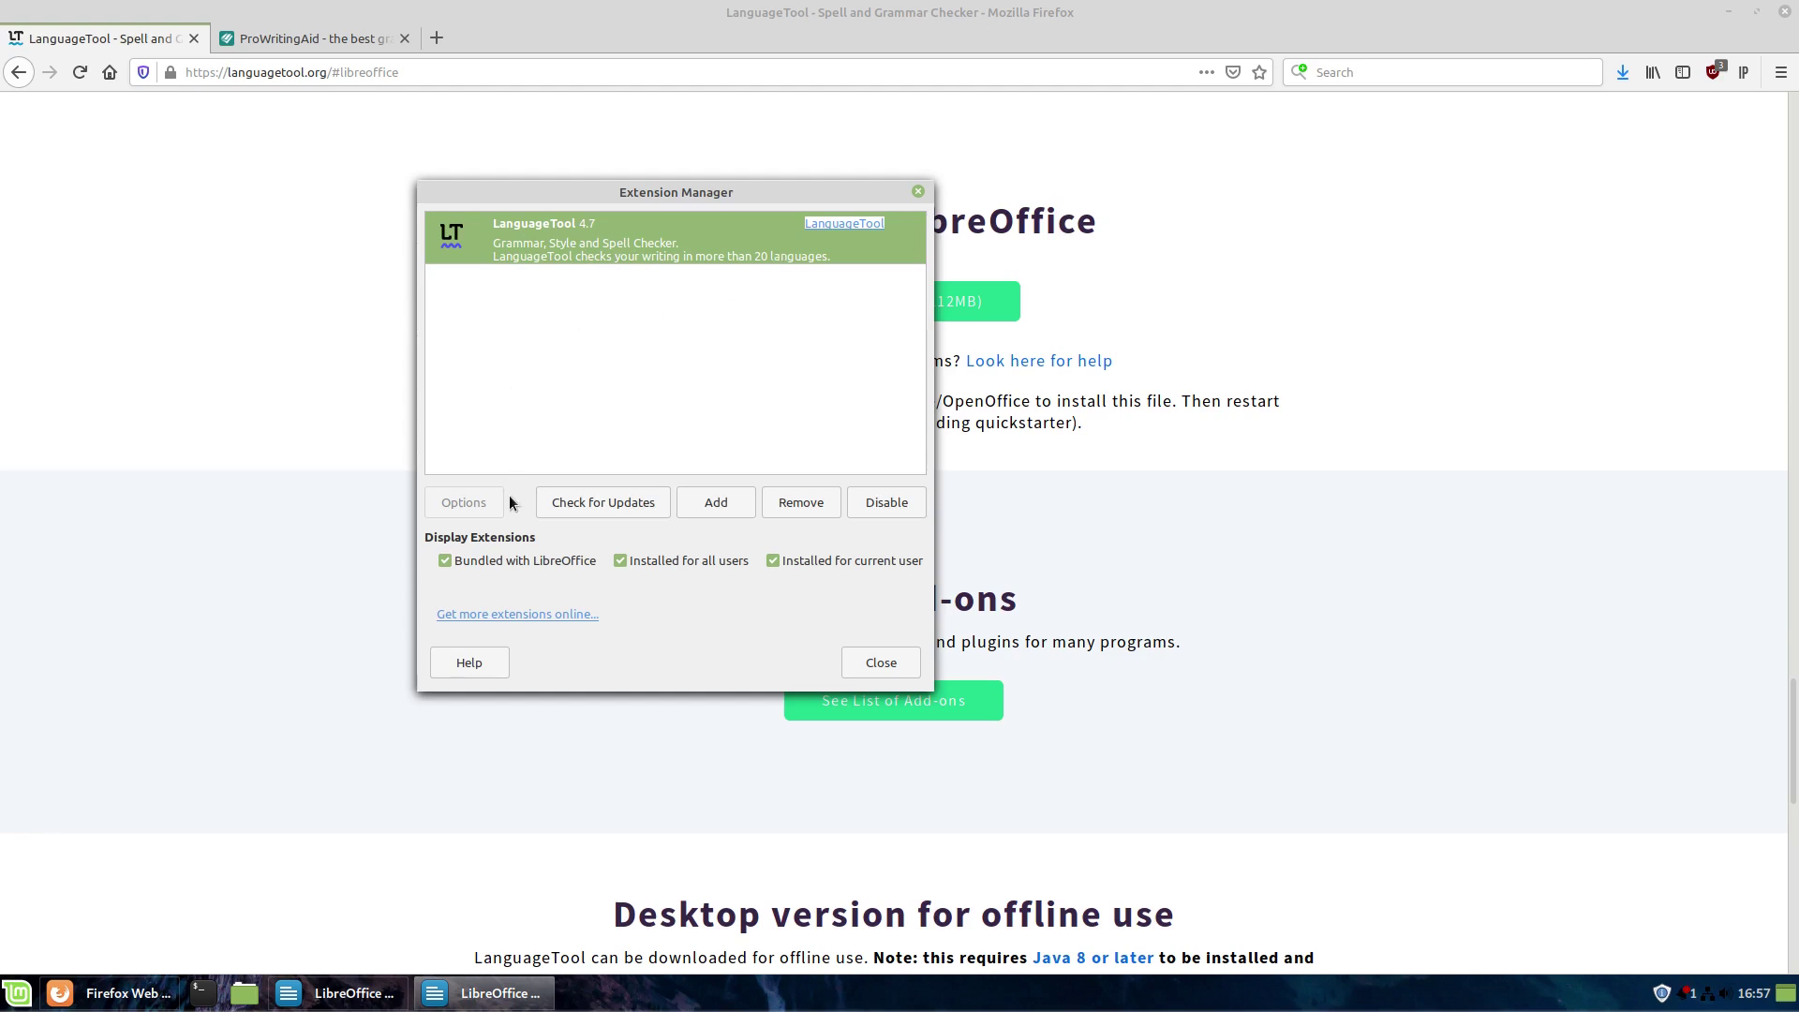
click(896, 663)
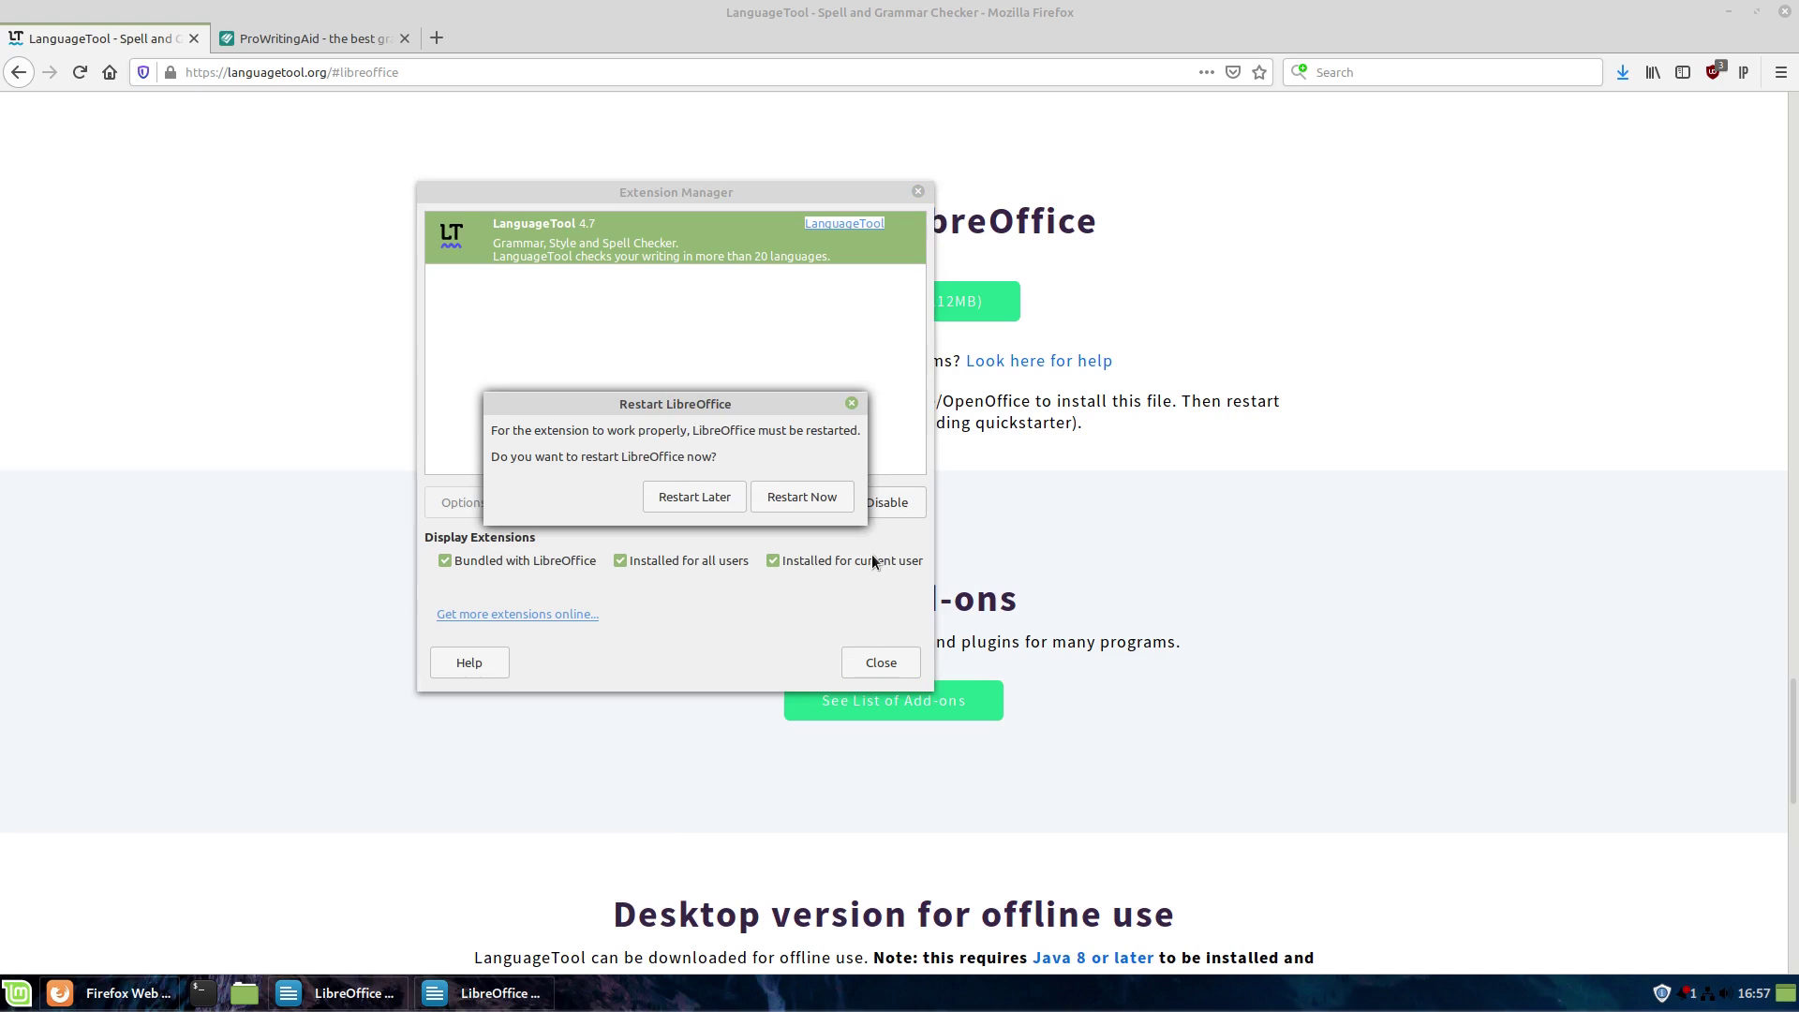
click(802, 497)
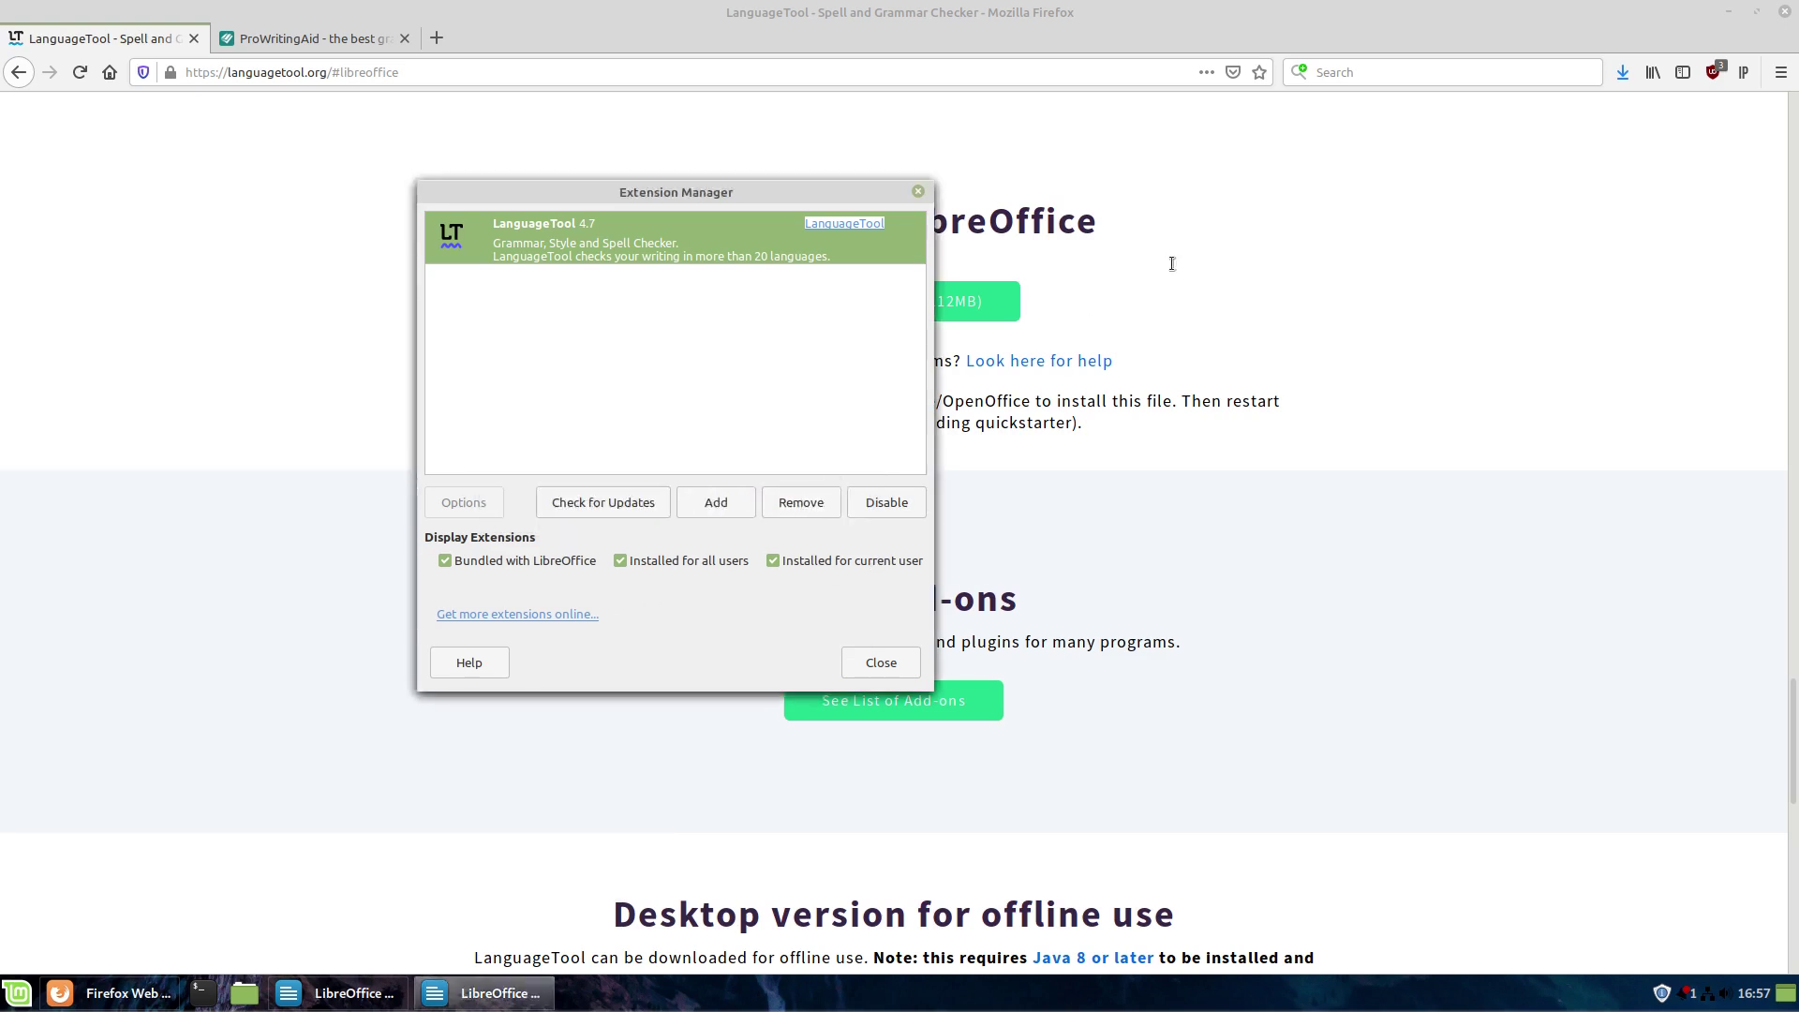
click(1729, 11)
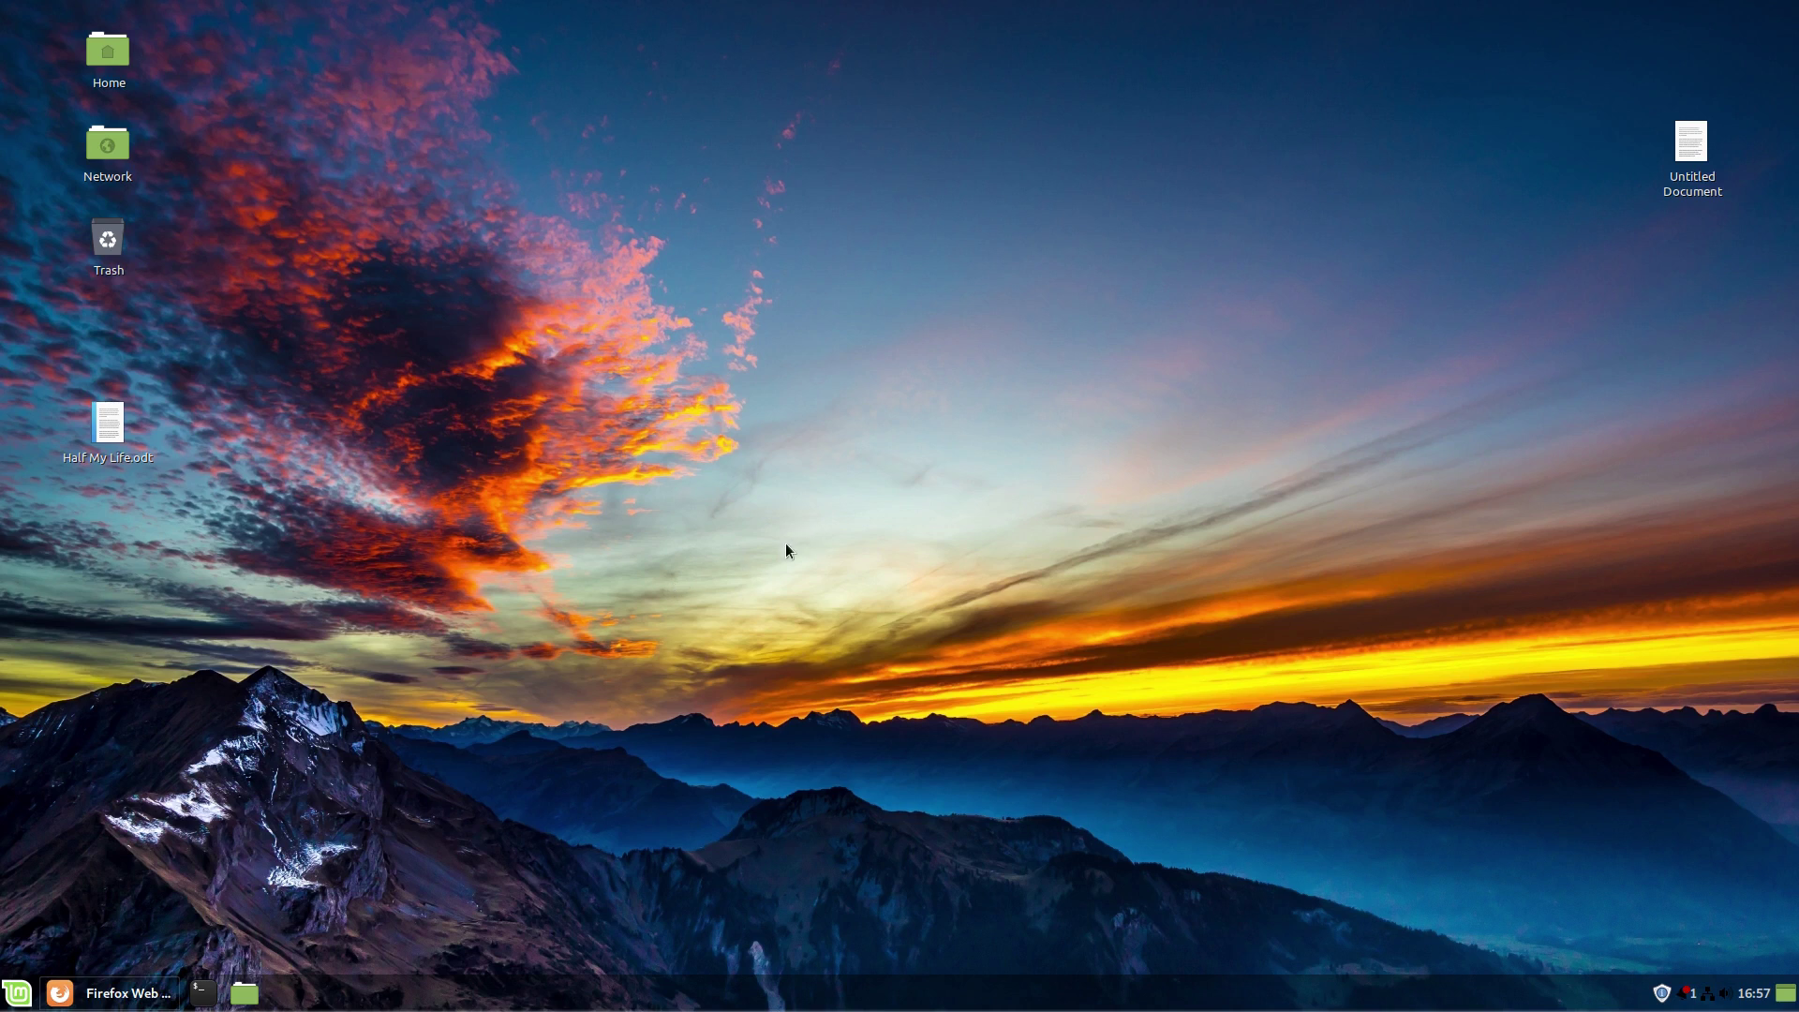
- Reopen 'Half My Life.odt' from the desktop in LibreOffice Writer
click(132, 419)
click(468, 549)
double_click(126, 457)
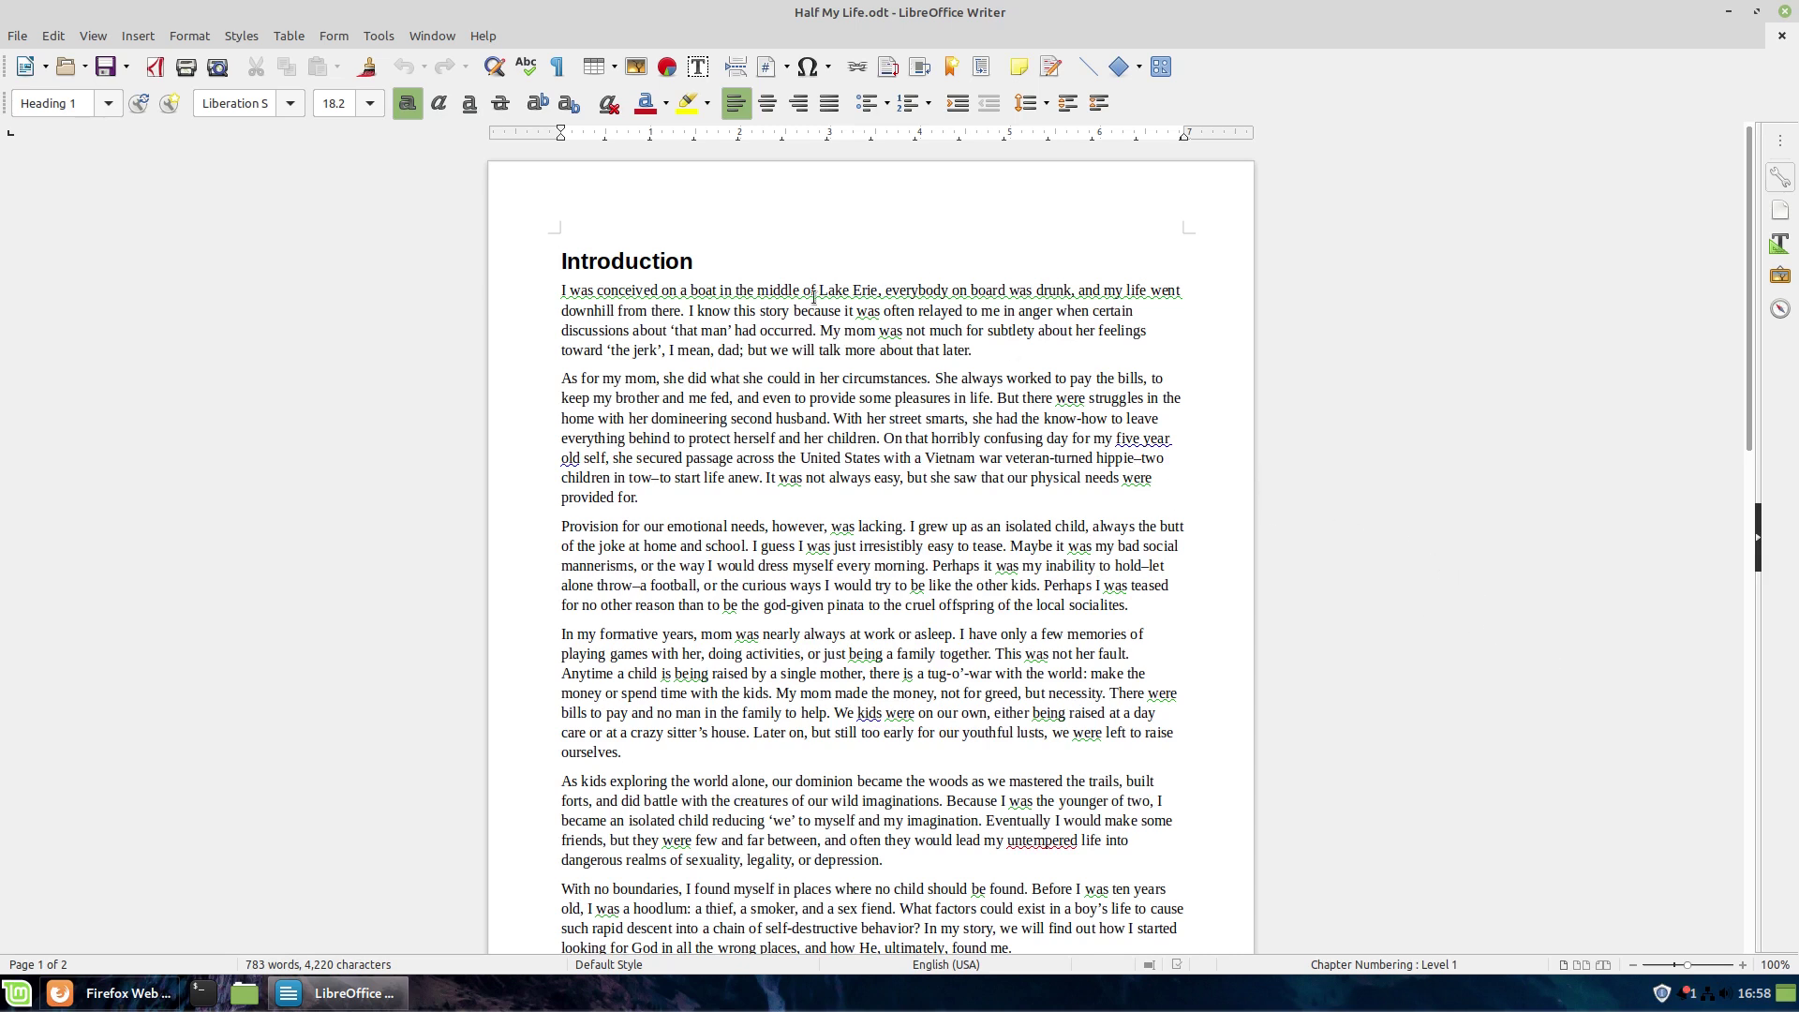
- View LanguageTool's context-menu advice on two flagged 'was' words, including 'Maybe it was'
right_click(1017, 297)
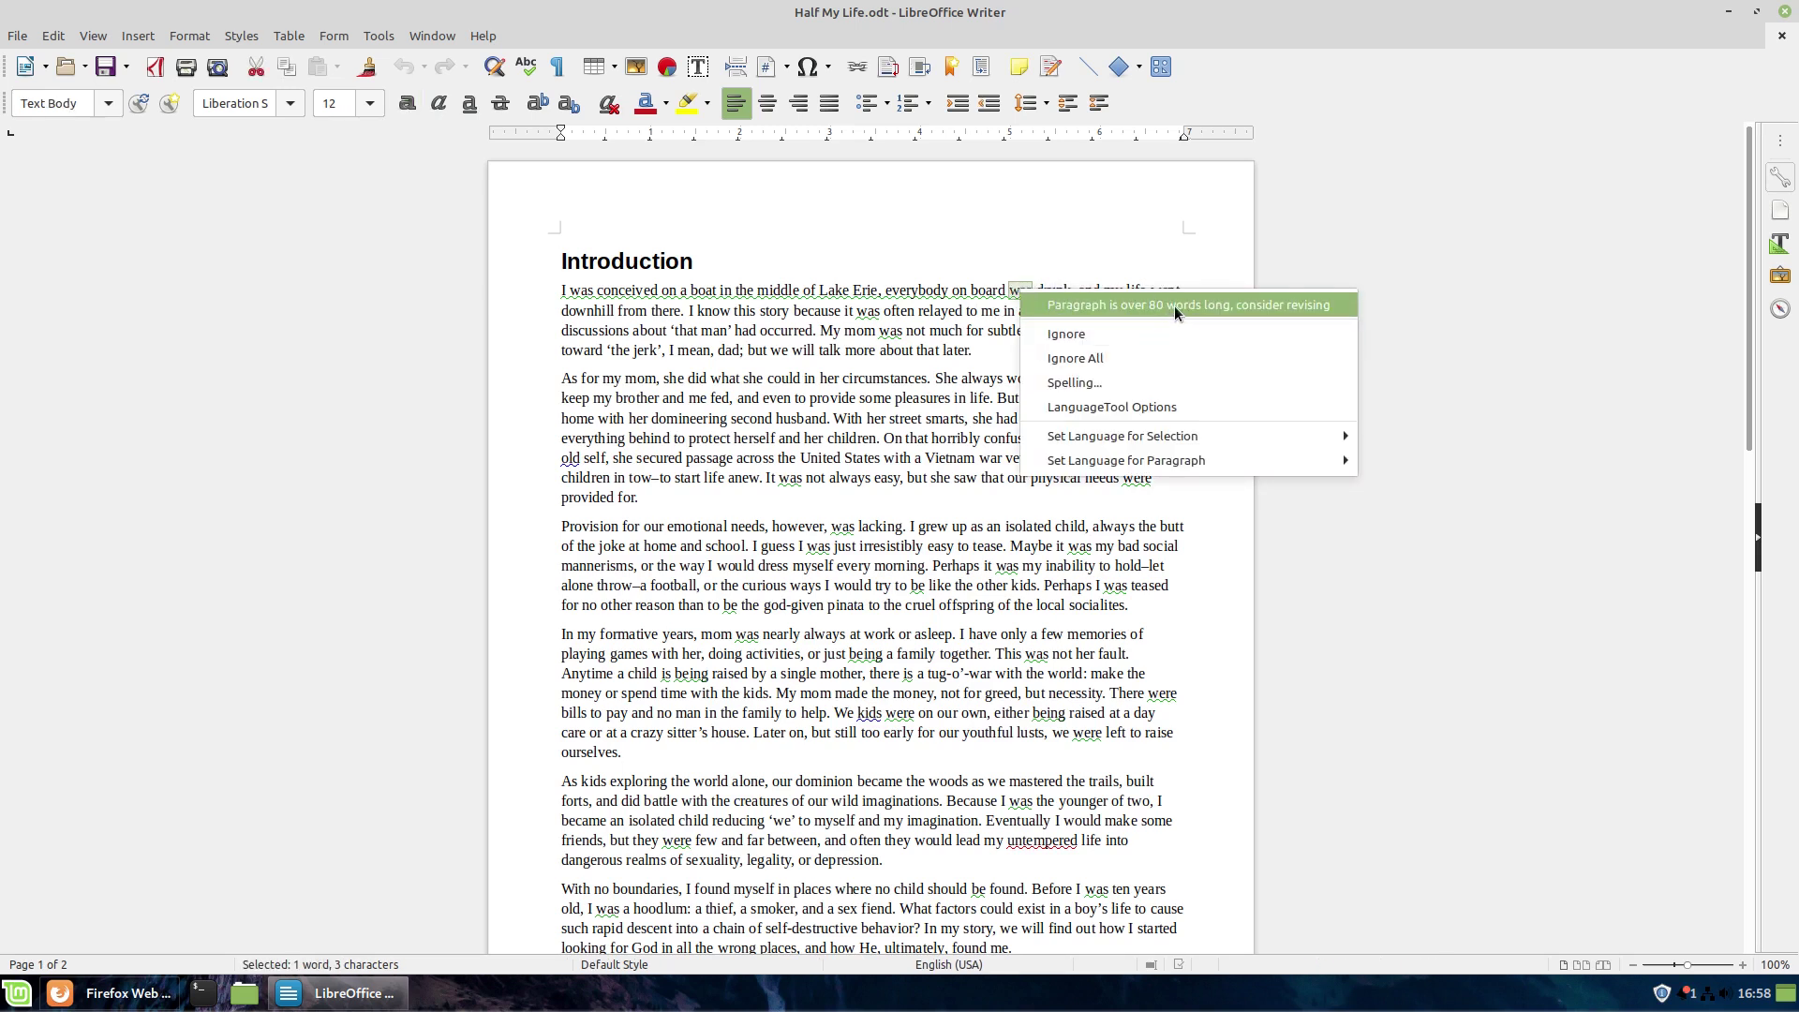
click(1377, 509)
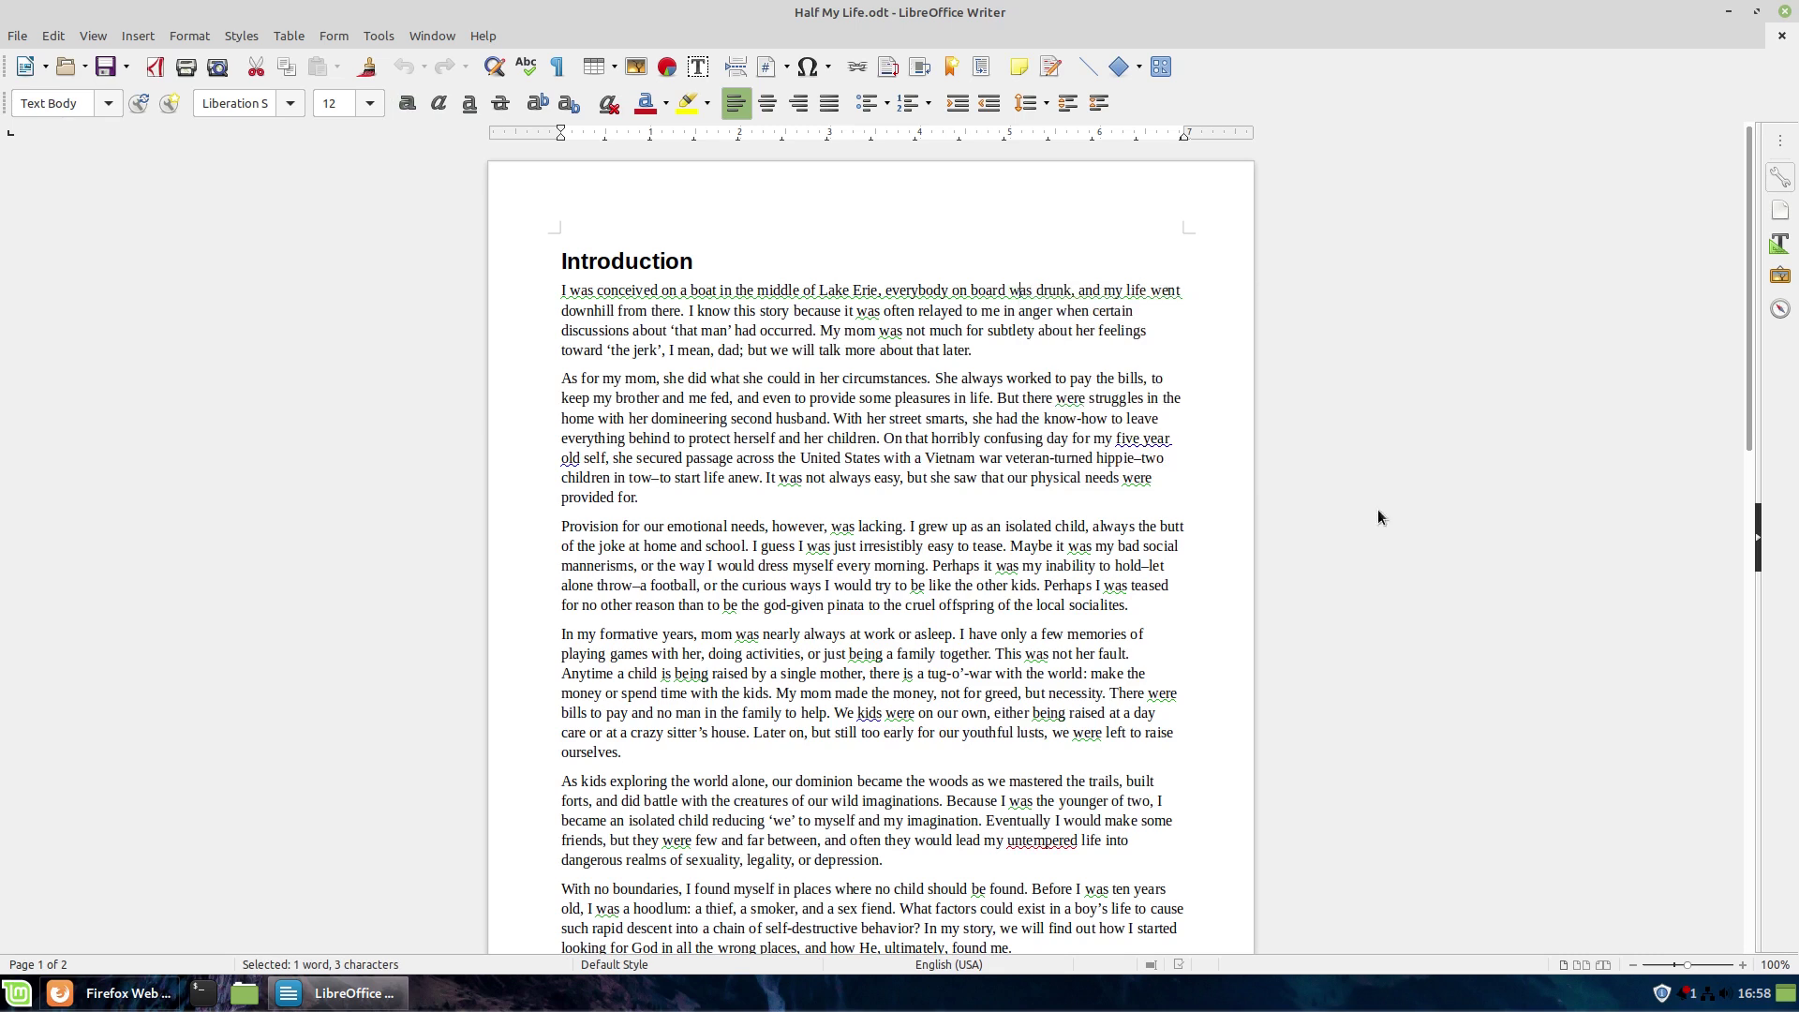
right_click(1083, 550)
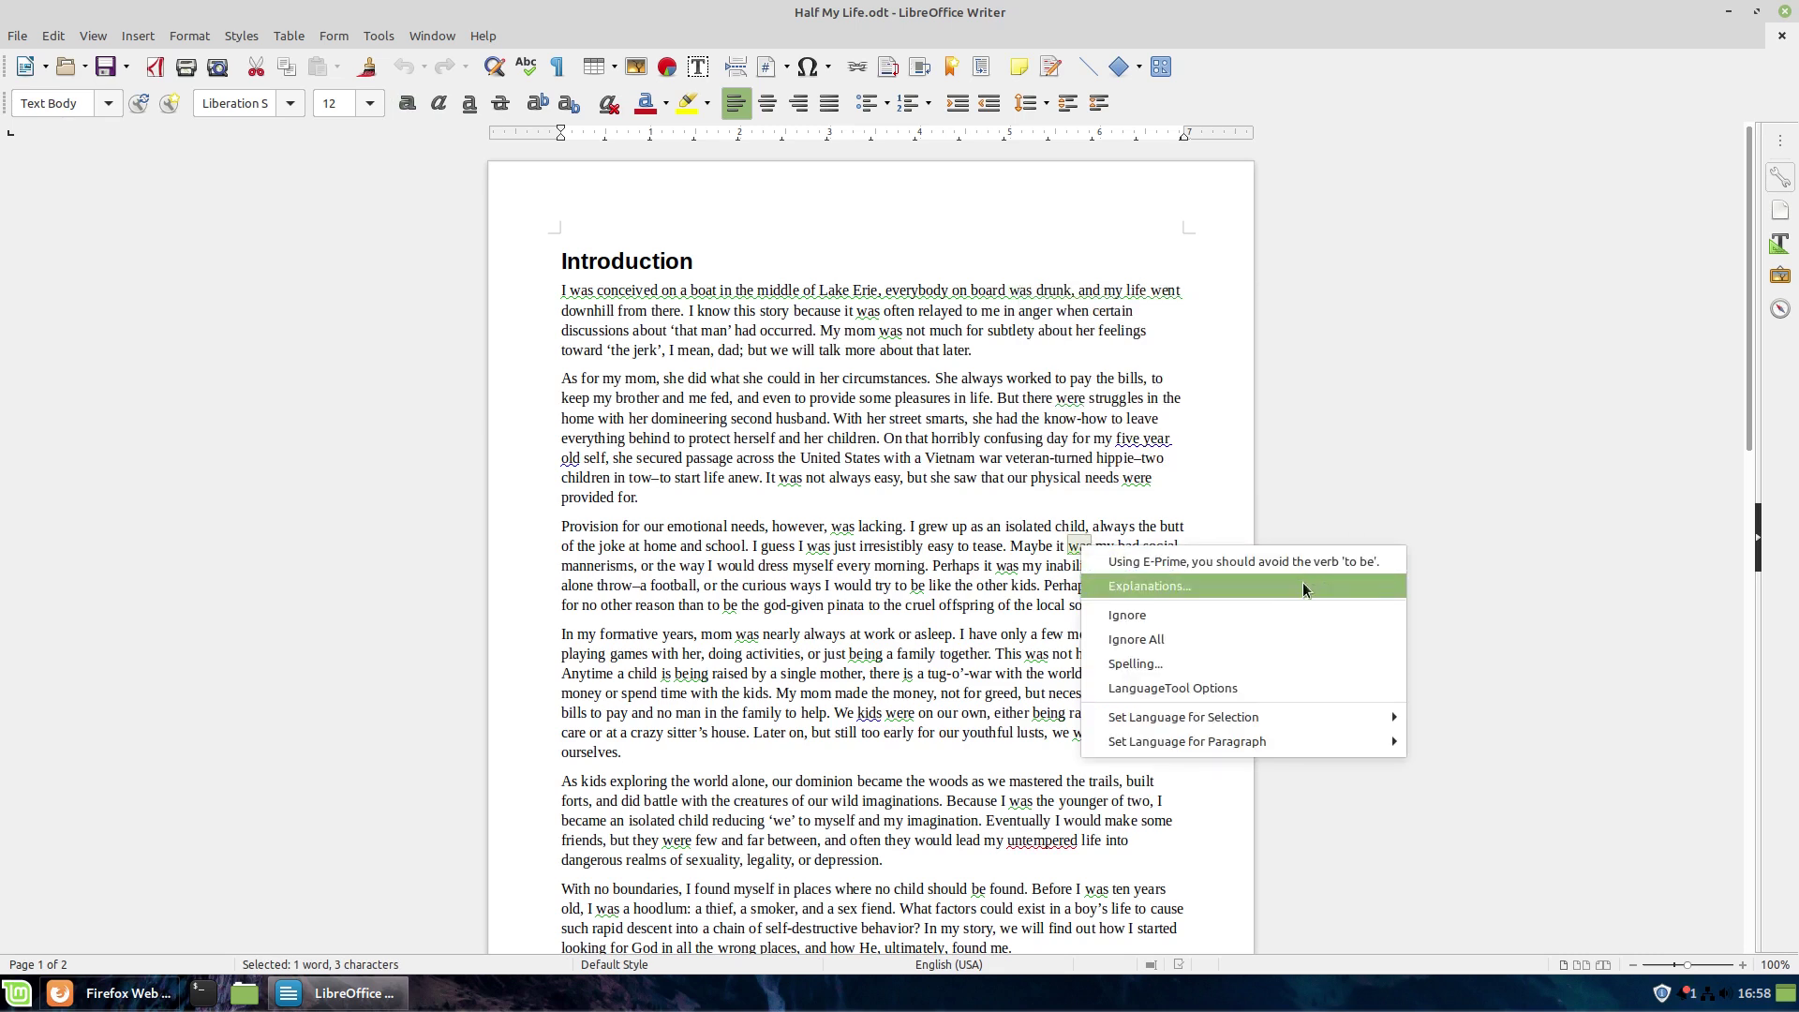
click(1002, 735)
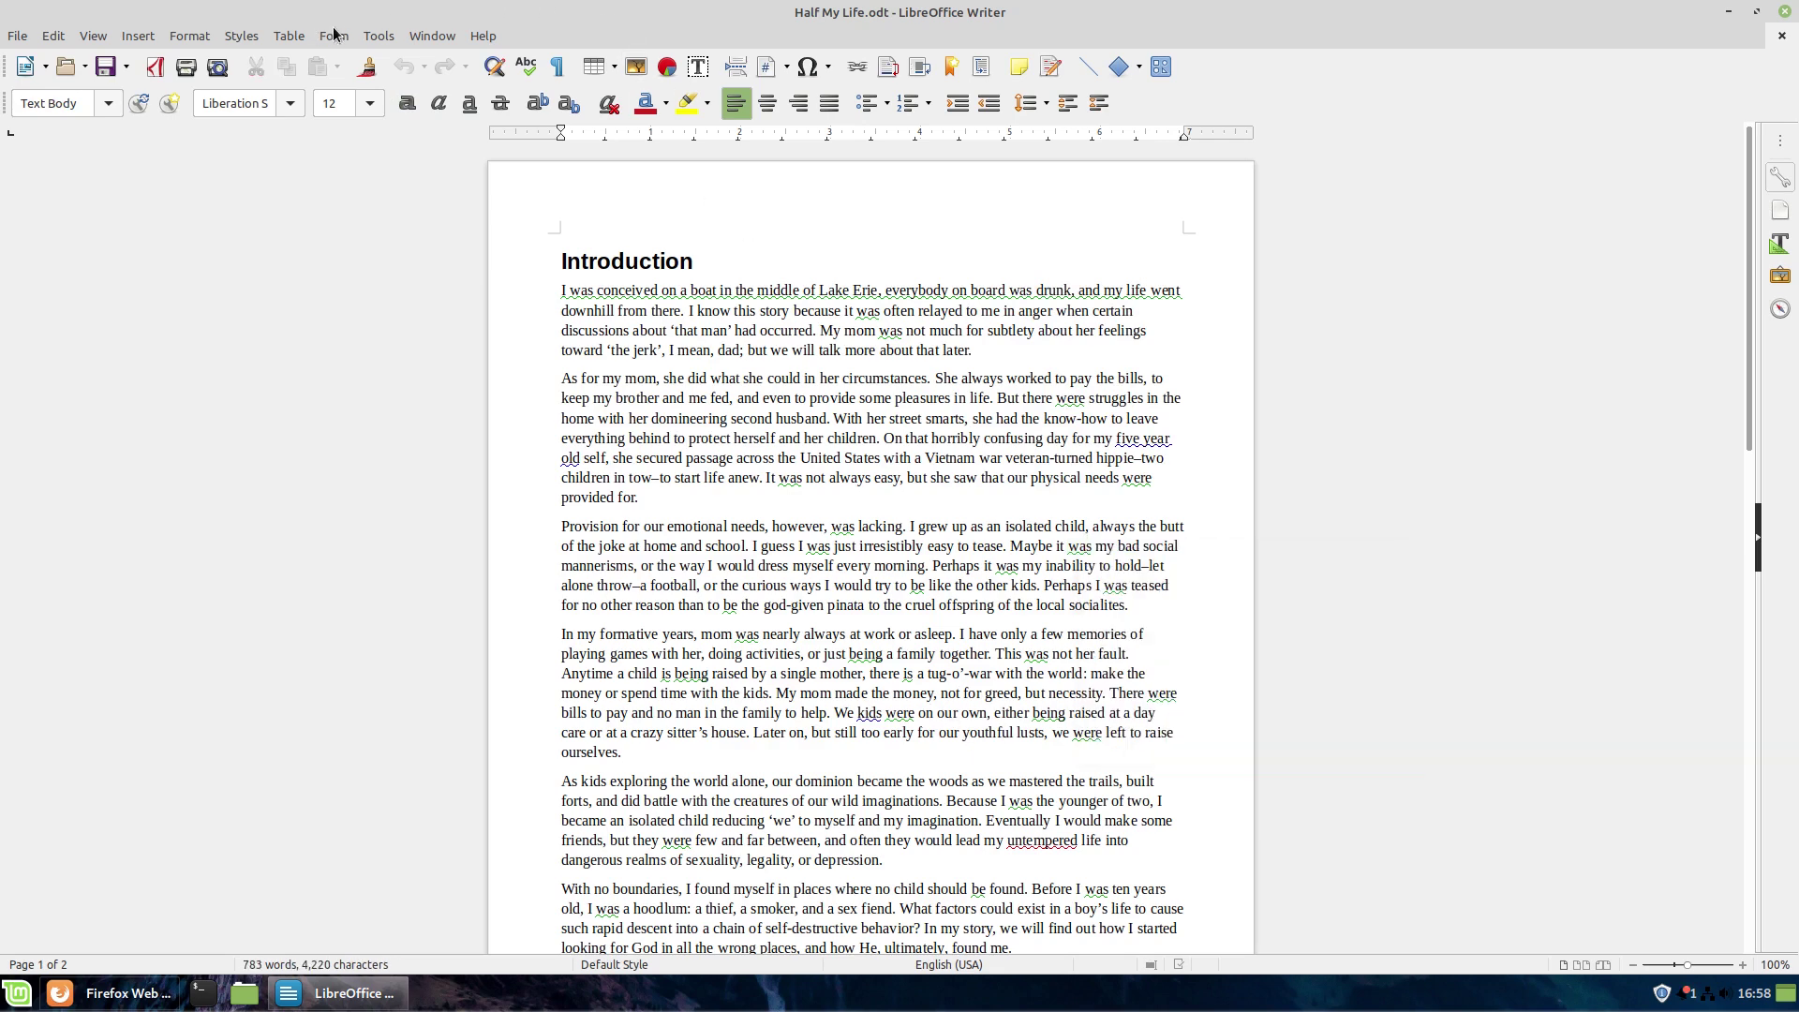
- Open the LanguageTool Options dialog from Tools > LanguageTool
click(390, 36)
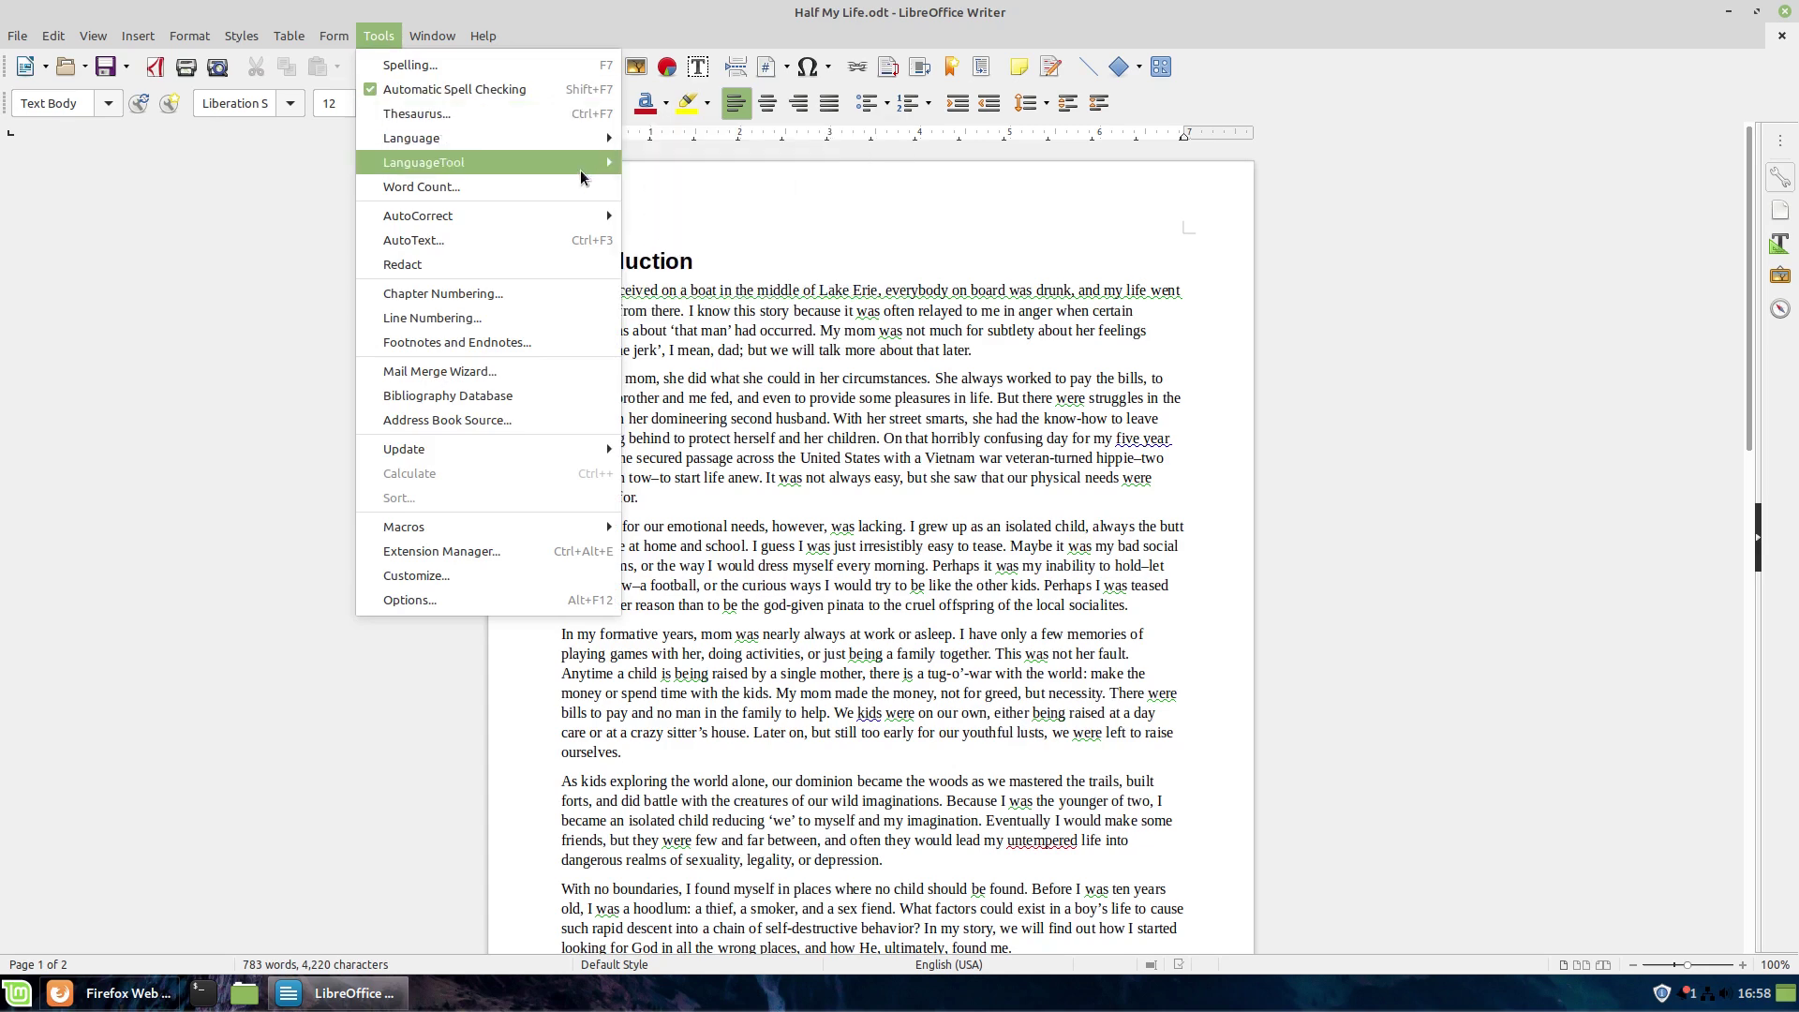
mouse_move(585, 168)
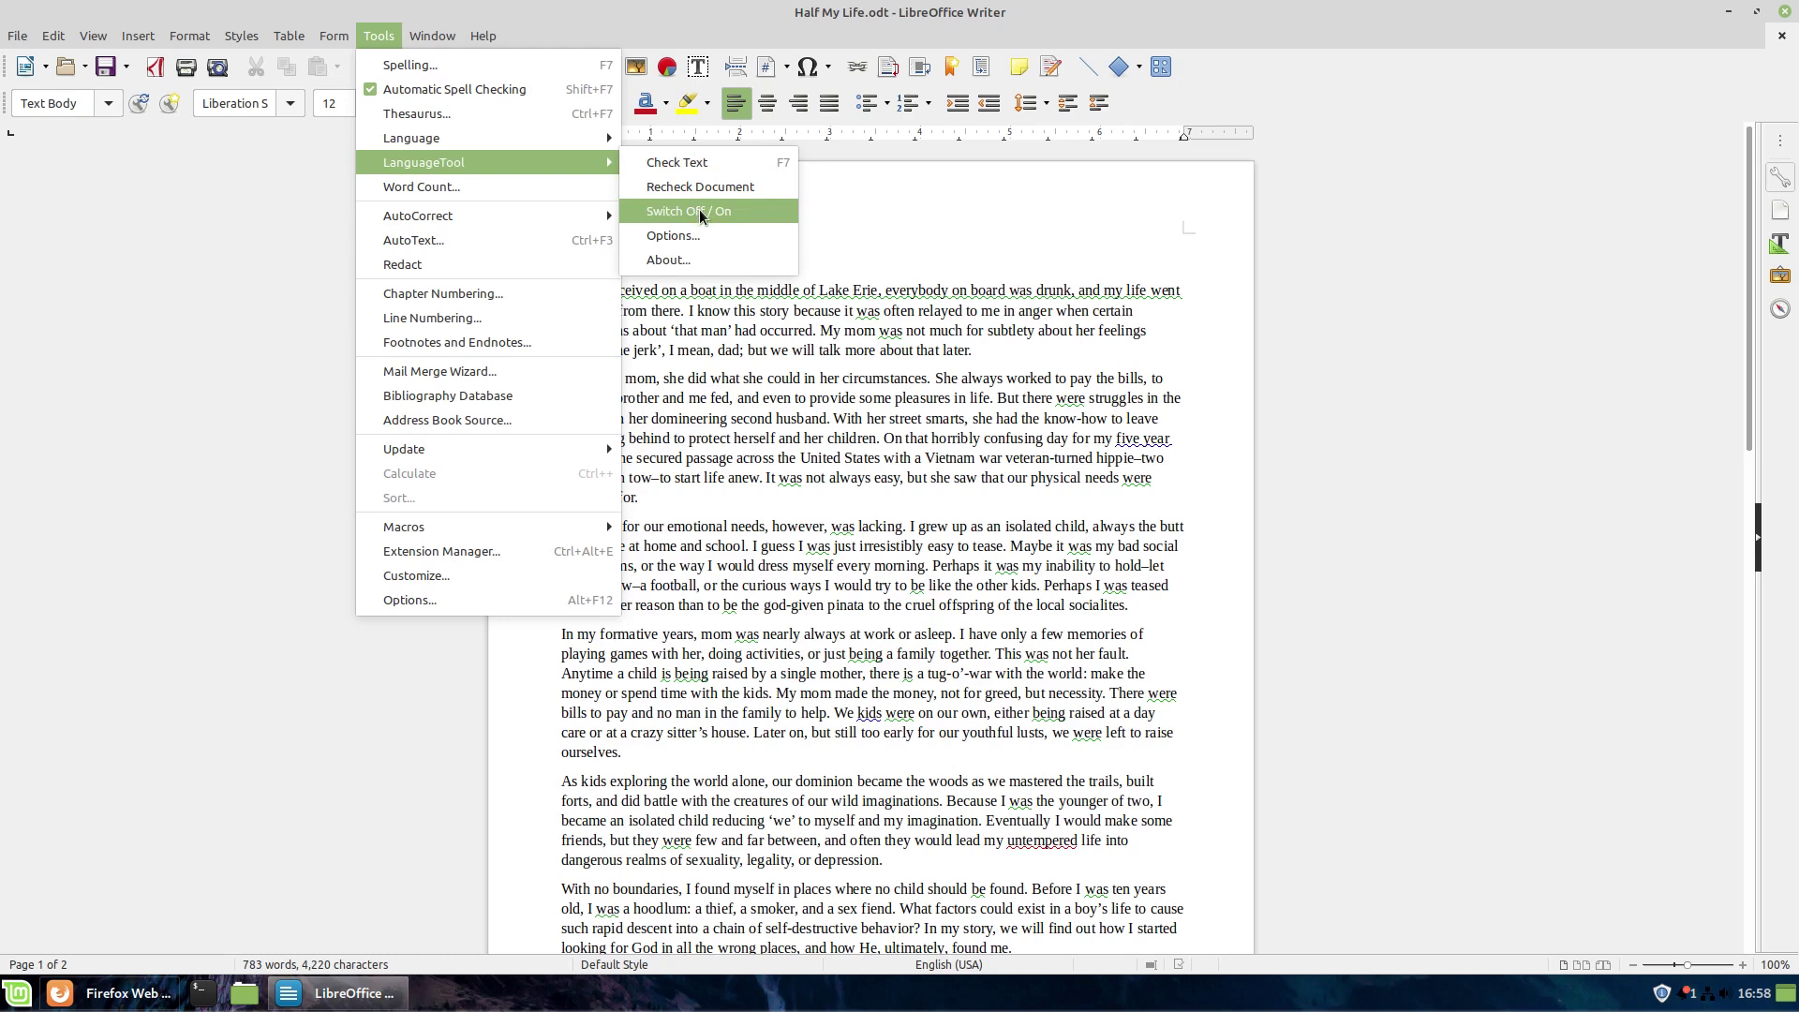
click(692, 237)
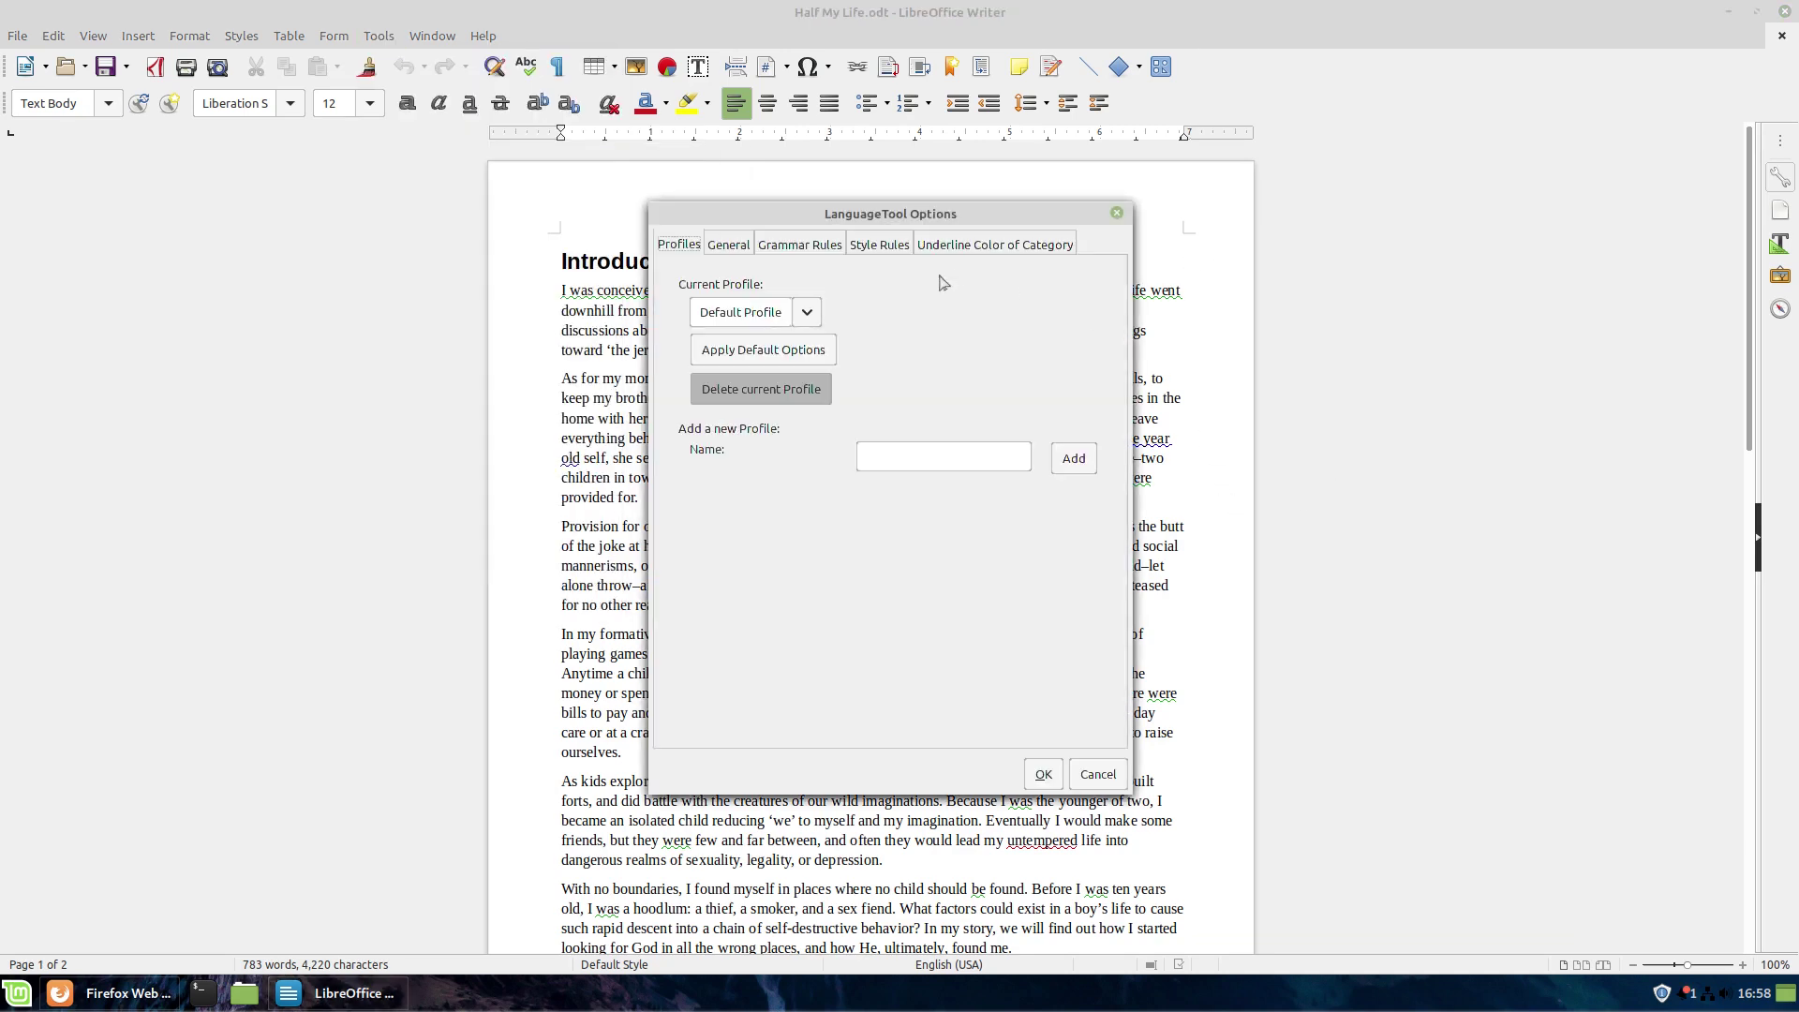
- Review LanguageTool's category underline colours, then show Style Rules with 50-word sentence and 80-word paragraph limits
click(1026, 246)
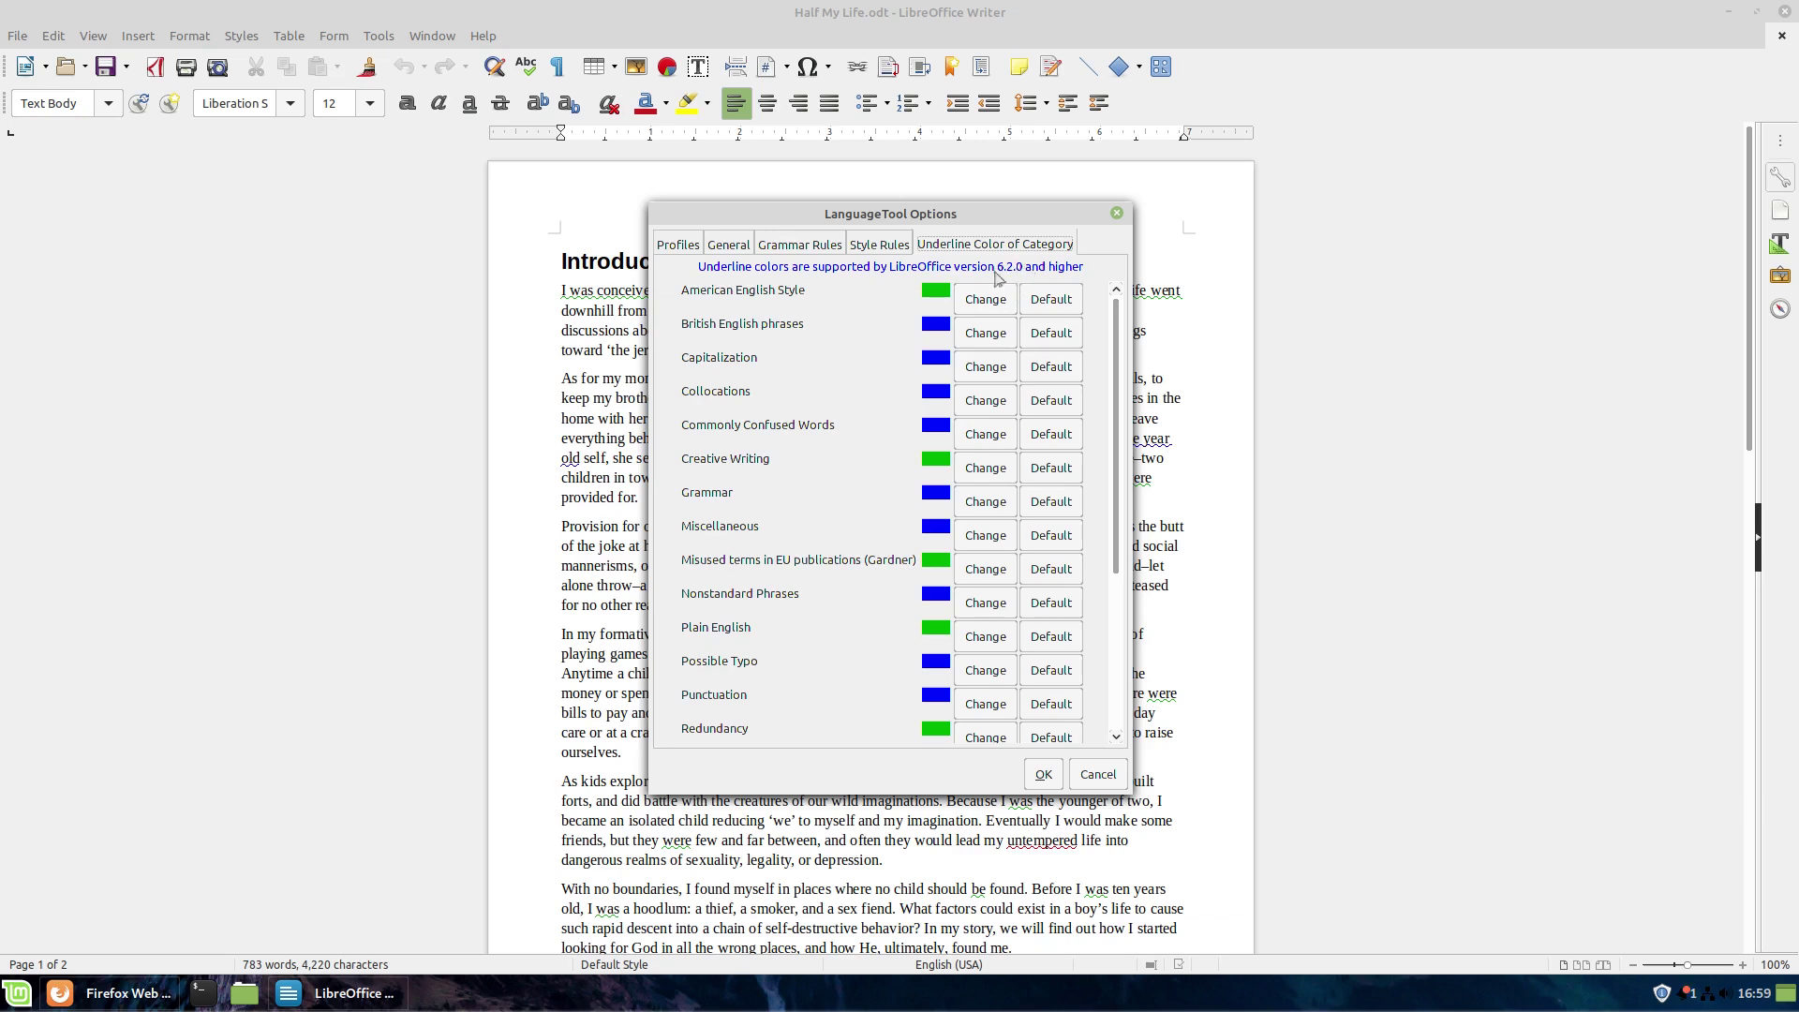
click(876, 246)
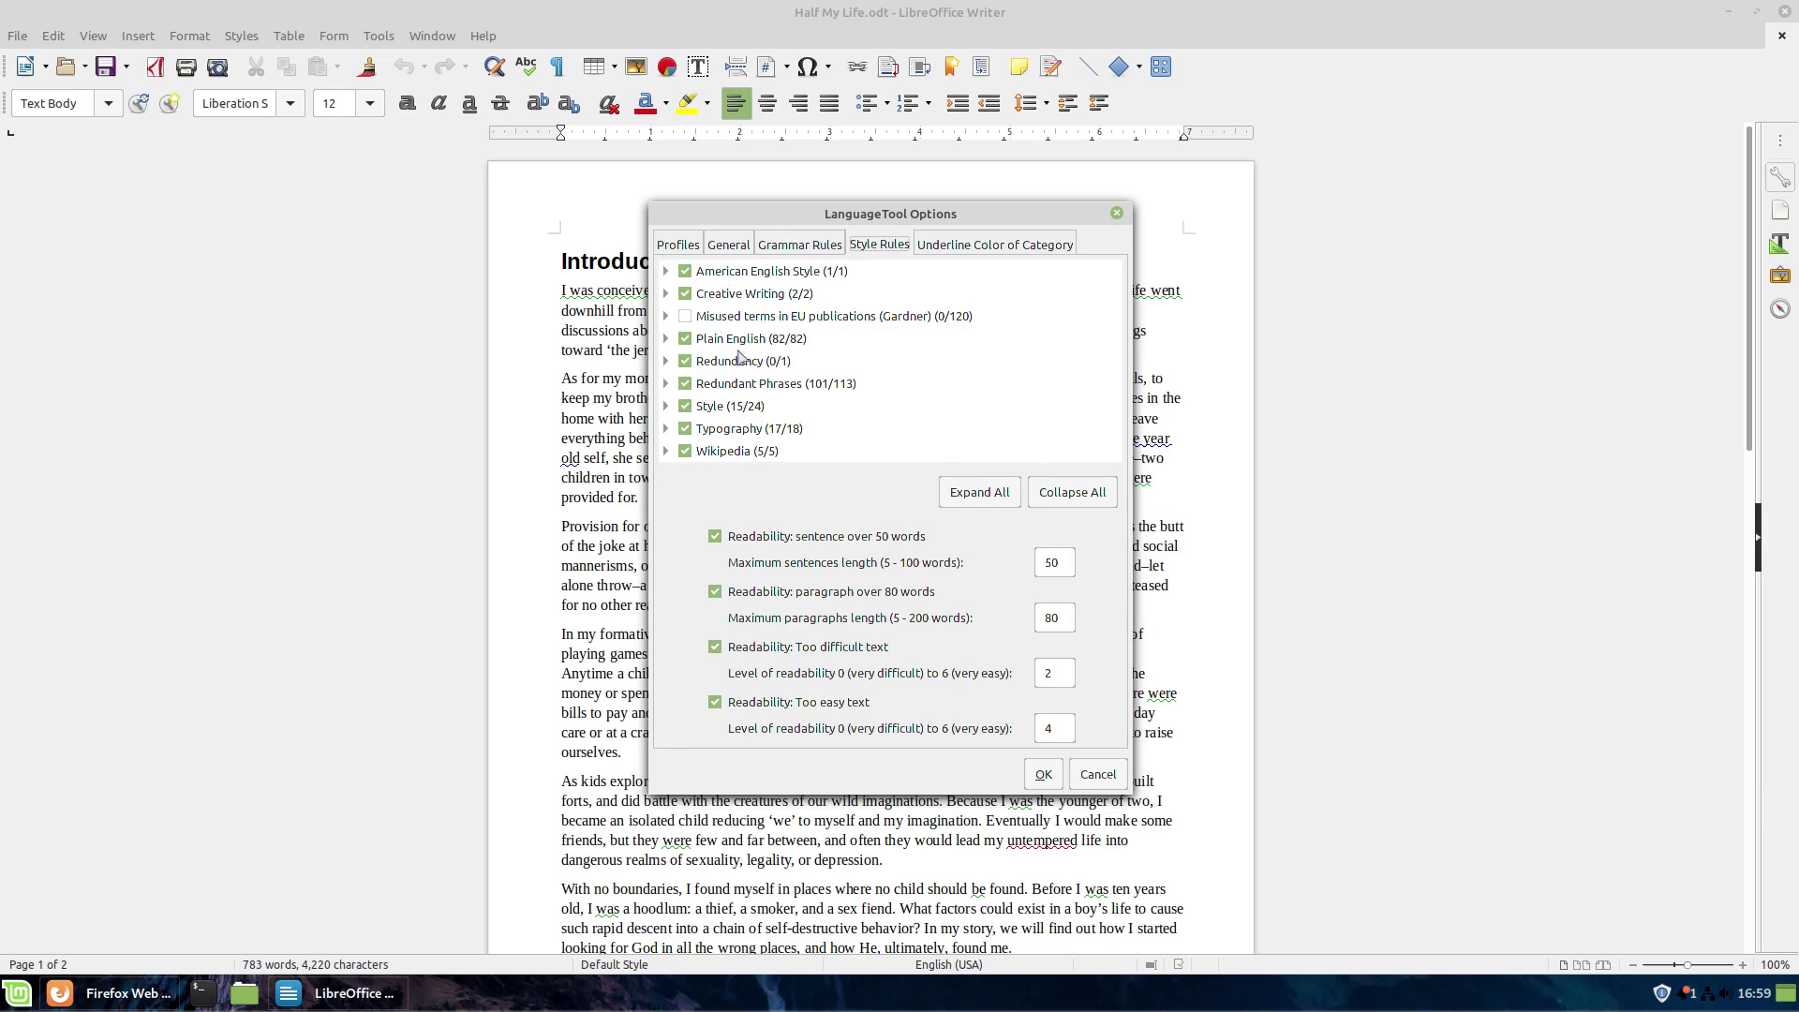
- Browse the Wikipedia and Typography rule groups and enable the Smart ellipsis rule
click(667, 452)
scroll(792, 455, down, 2)
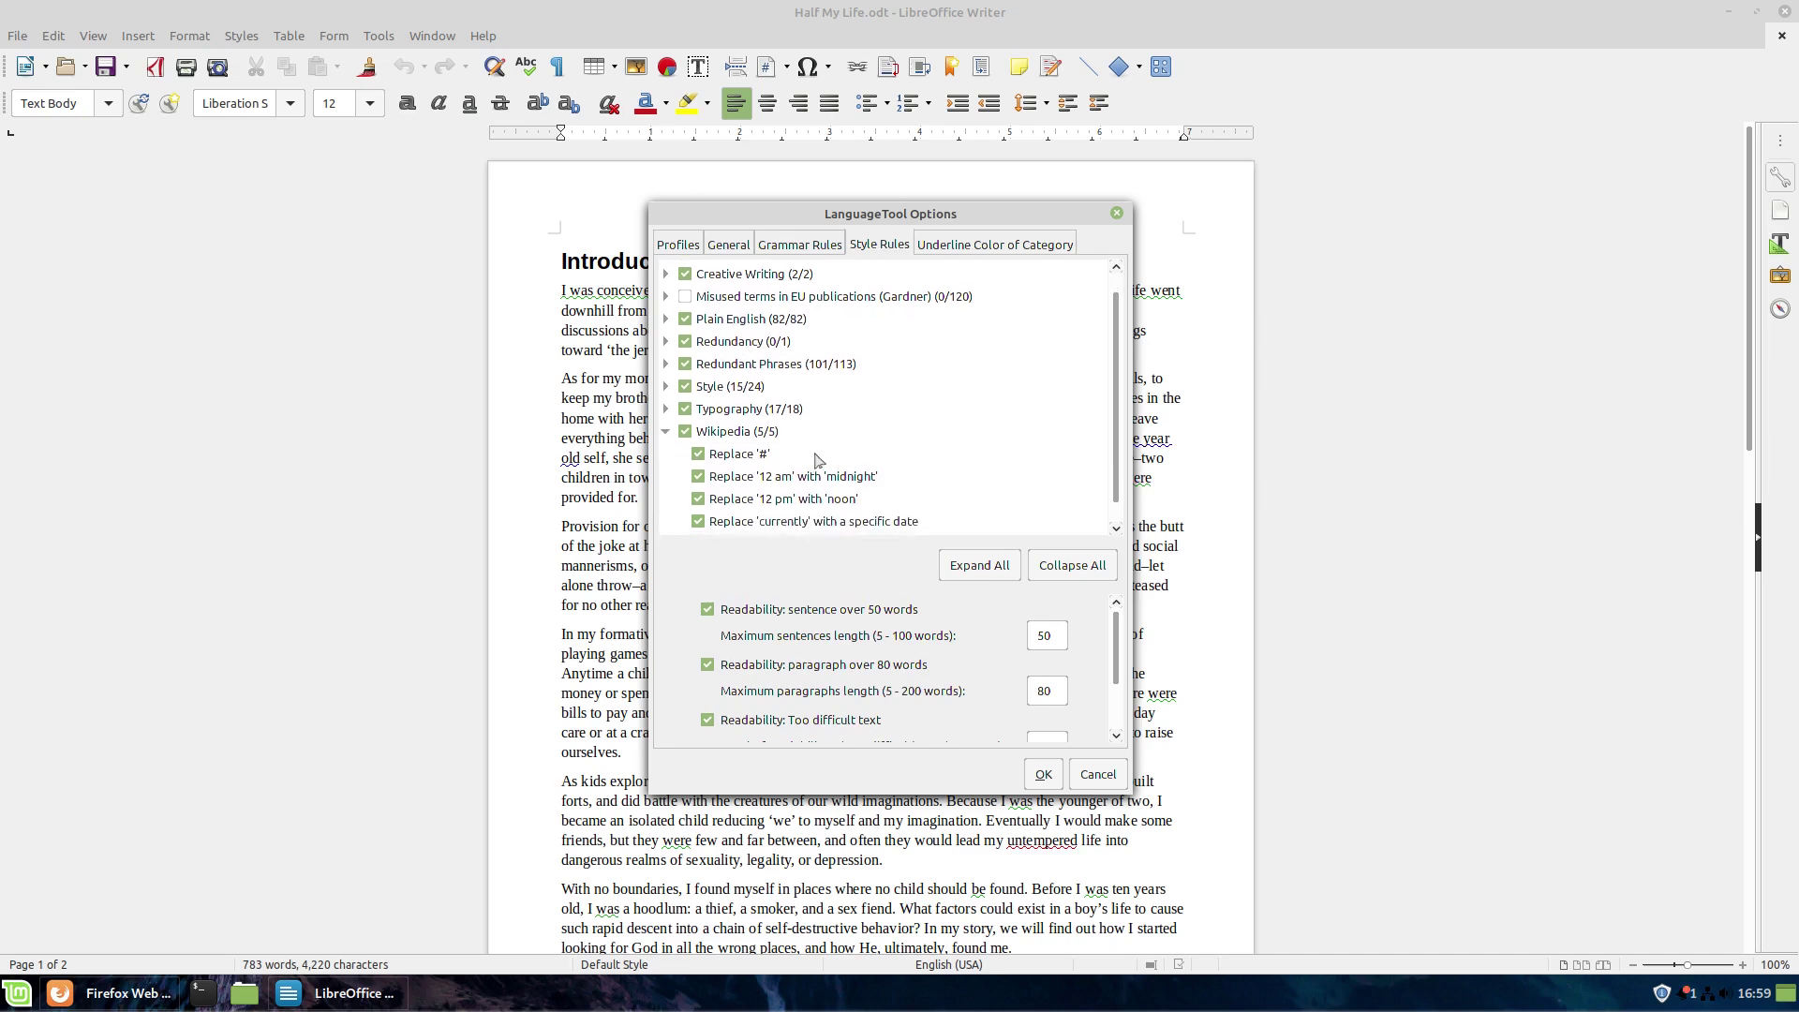
click(666, 417)
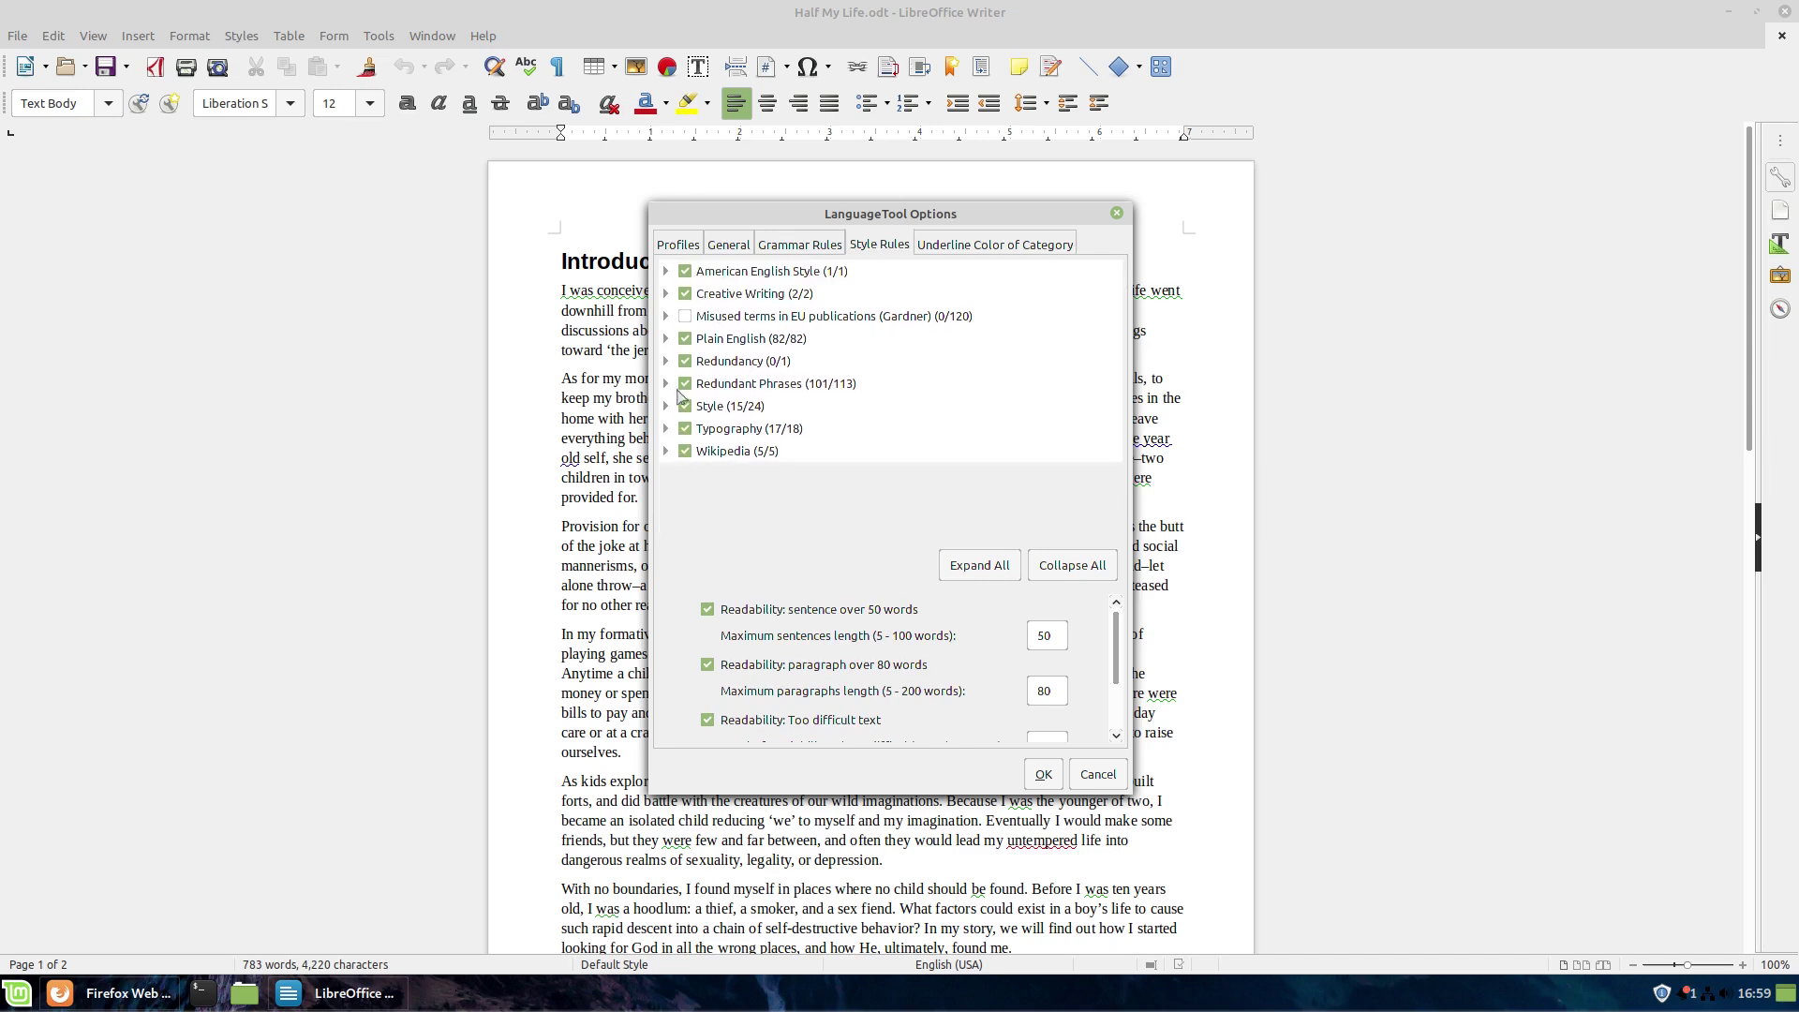
click(667, 428)
scroll(883, 451, down, 4)
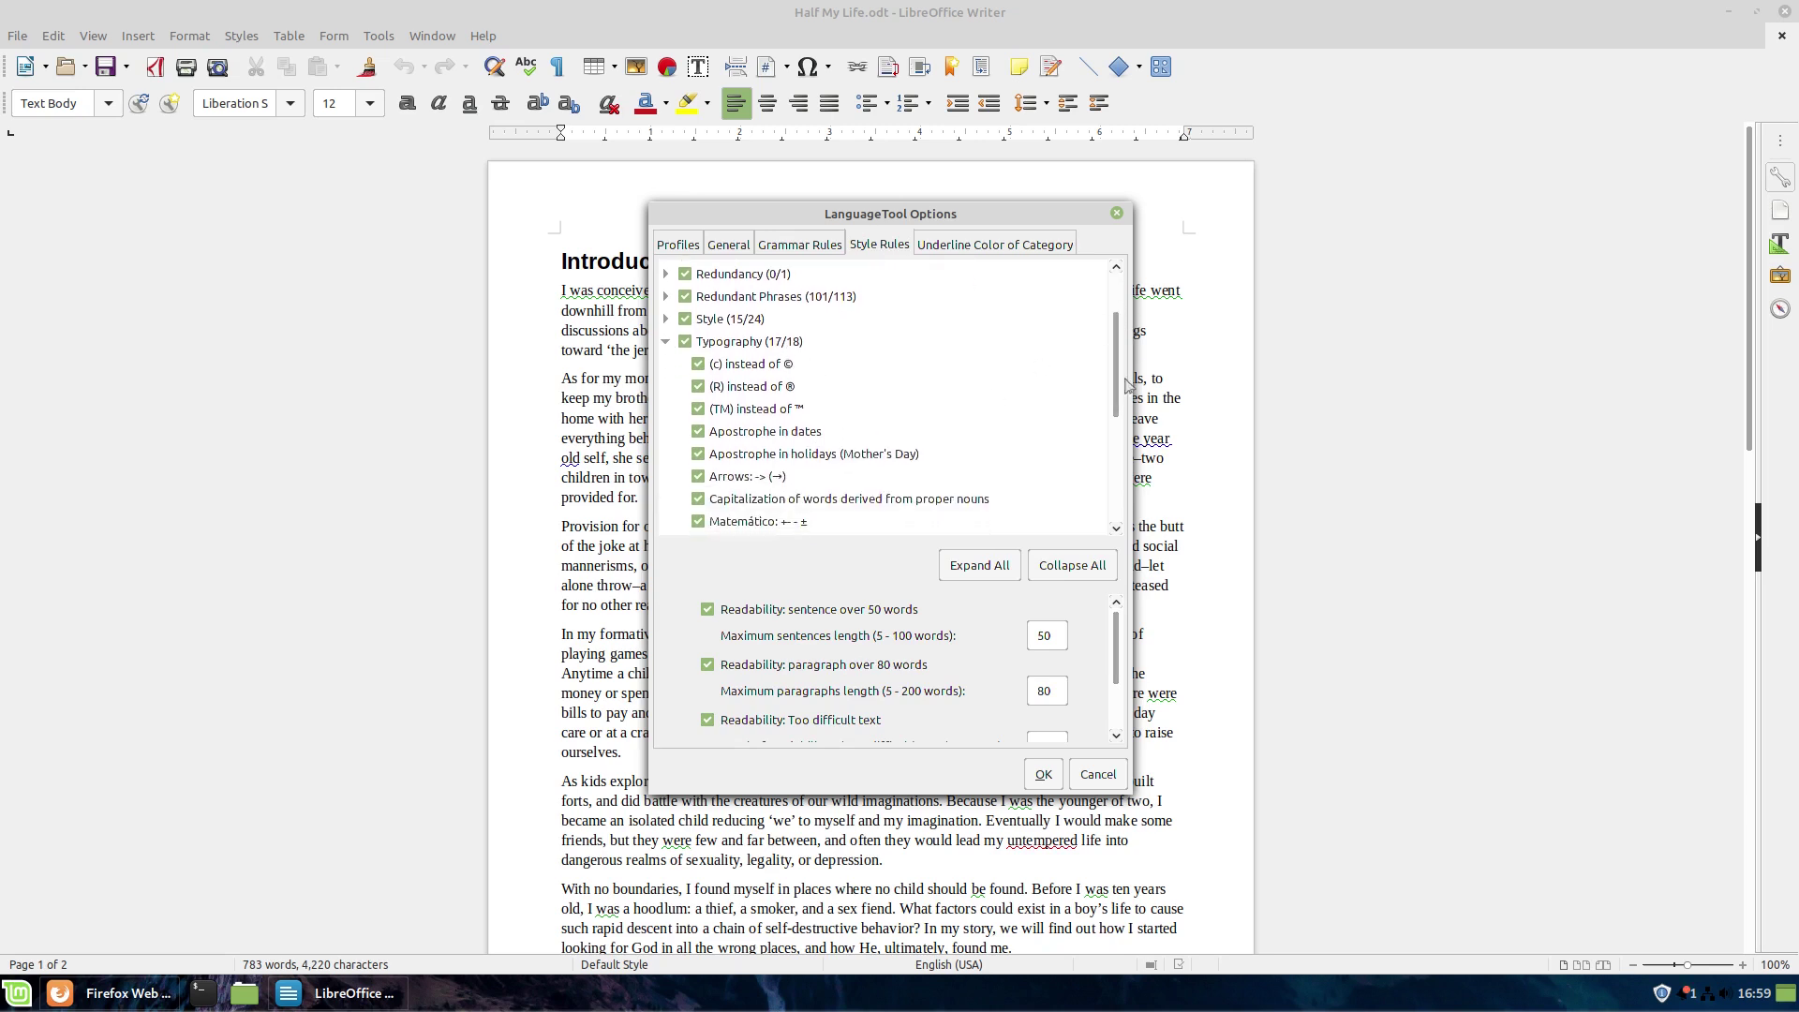
drag(1117, 392, 1102, 483)
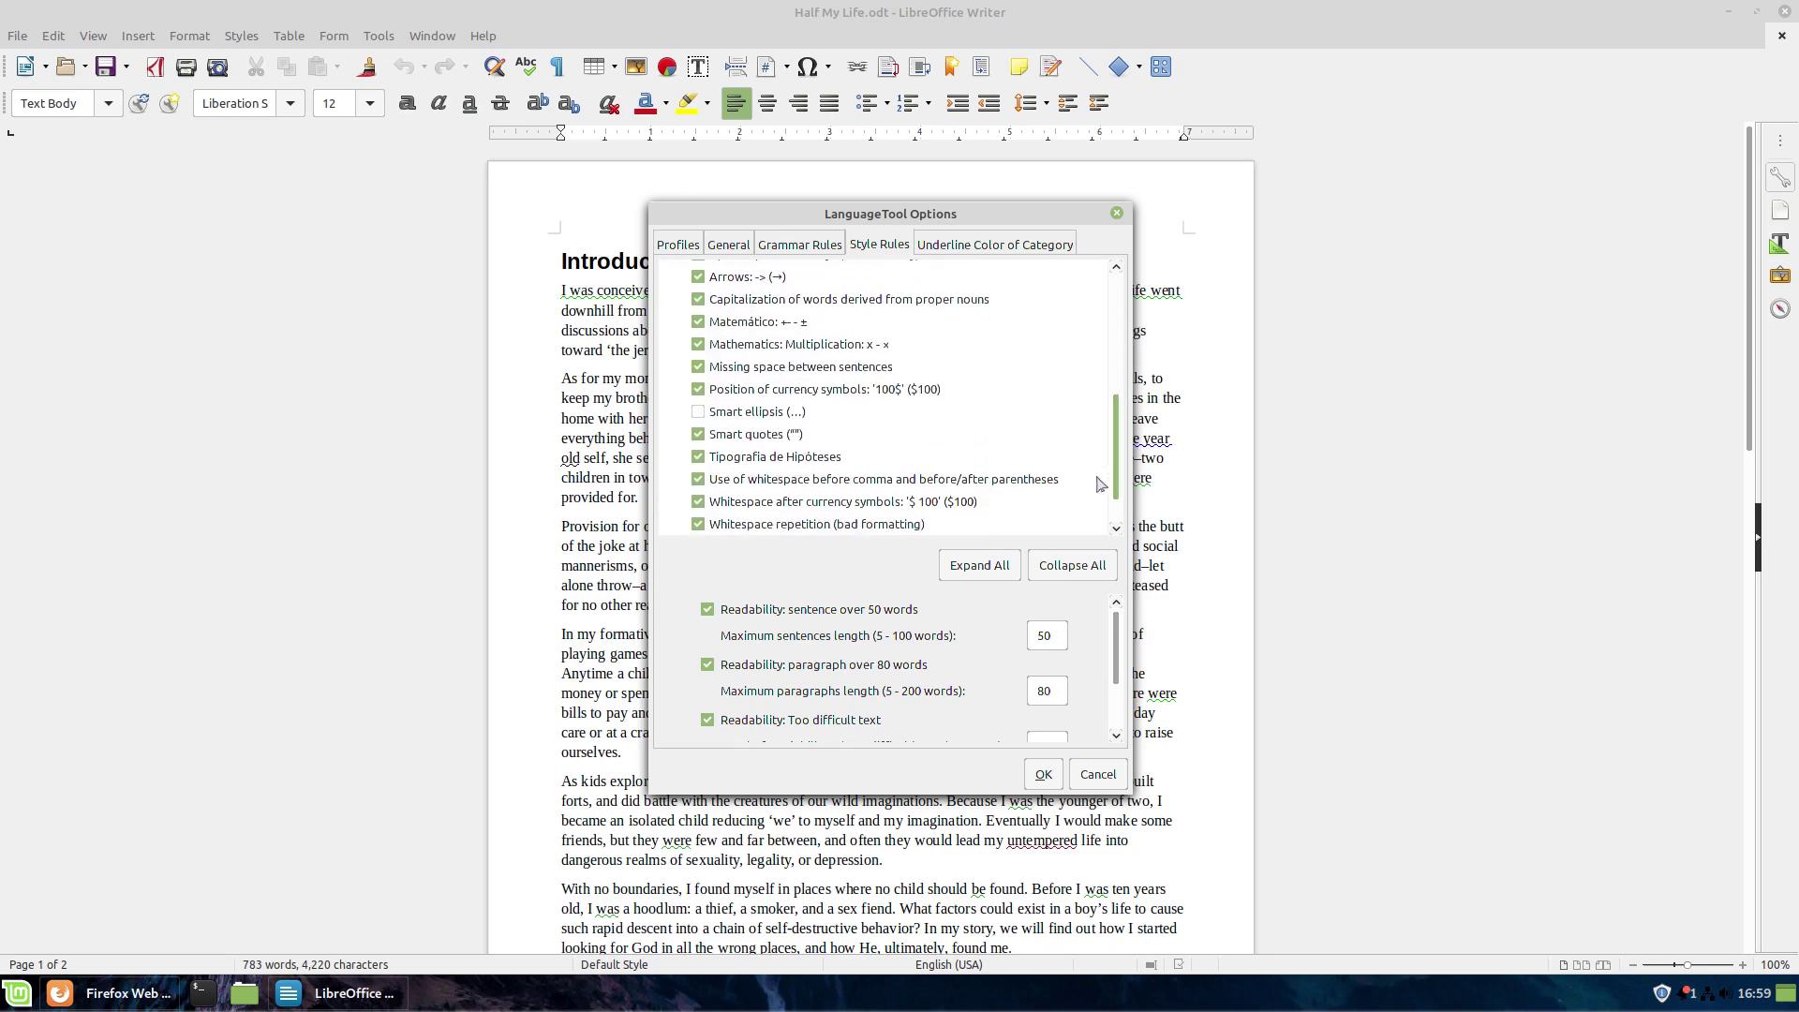
click(698, 412)
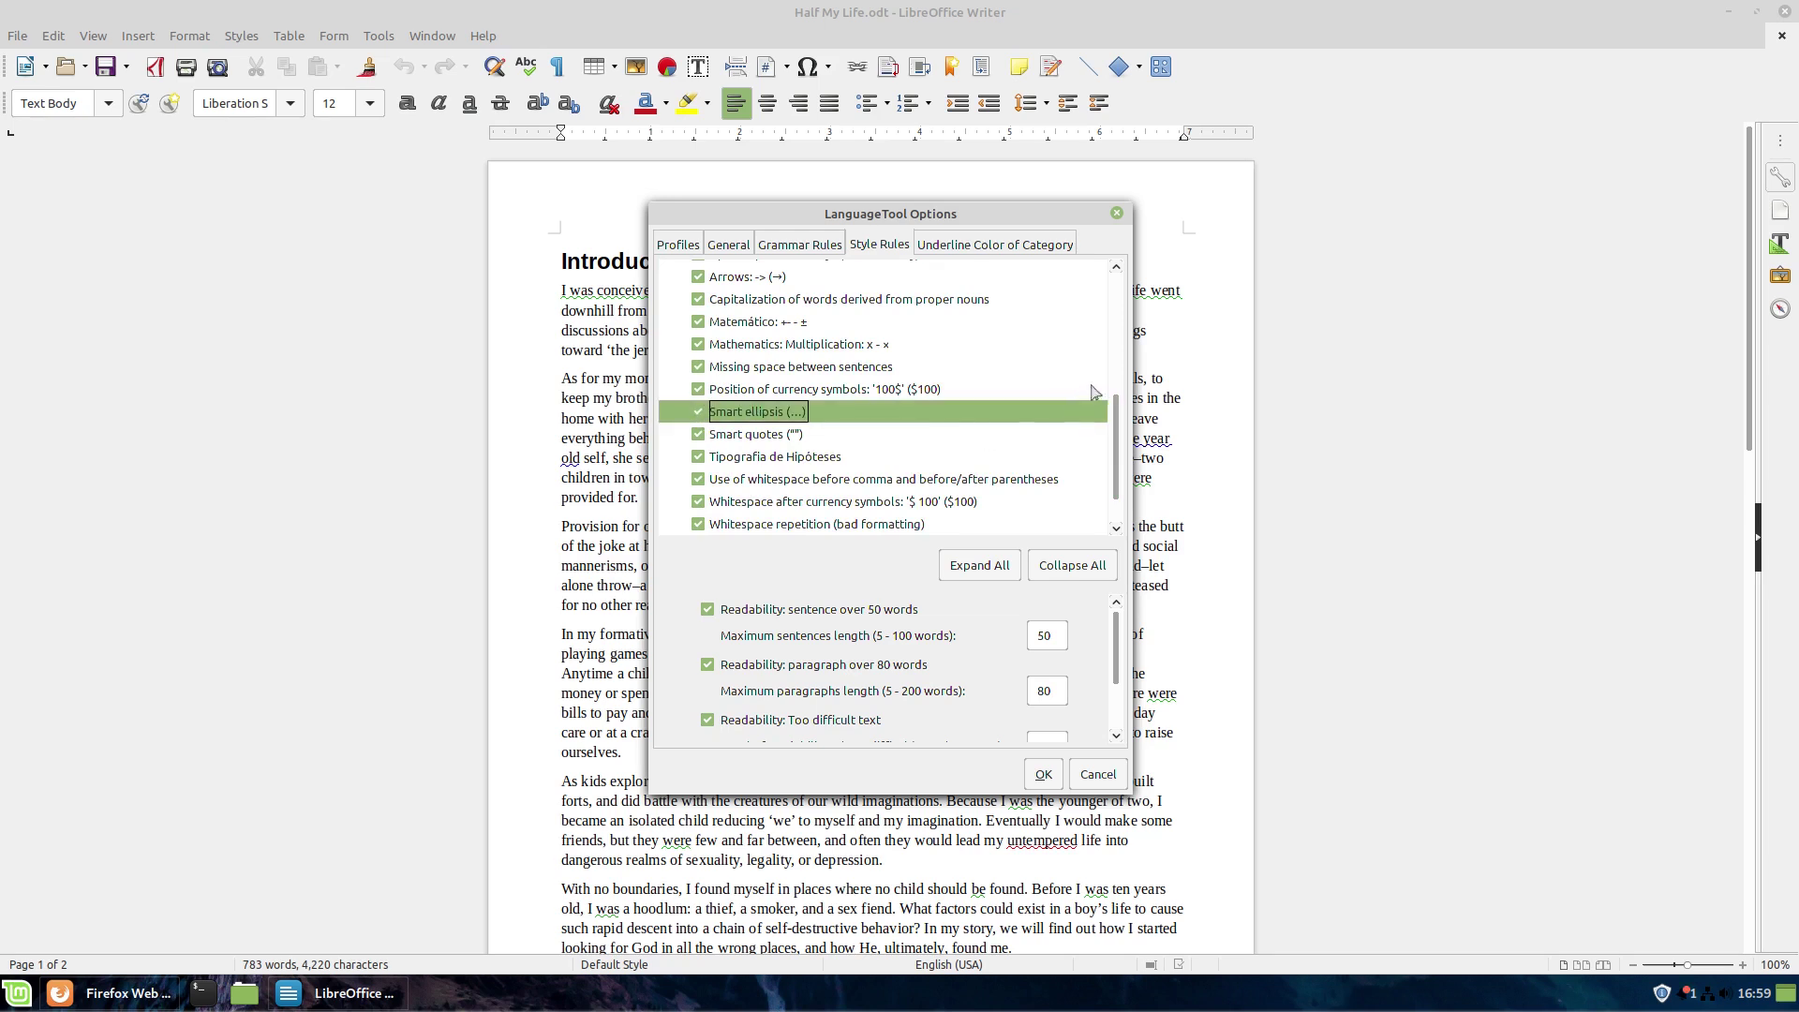
scroll(1031, 403, up, 4)
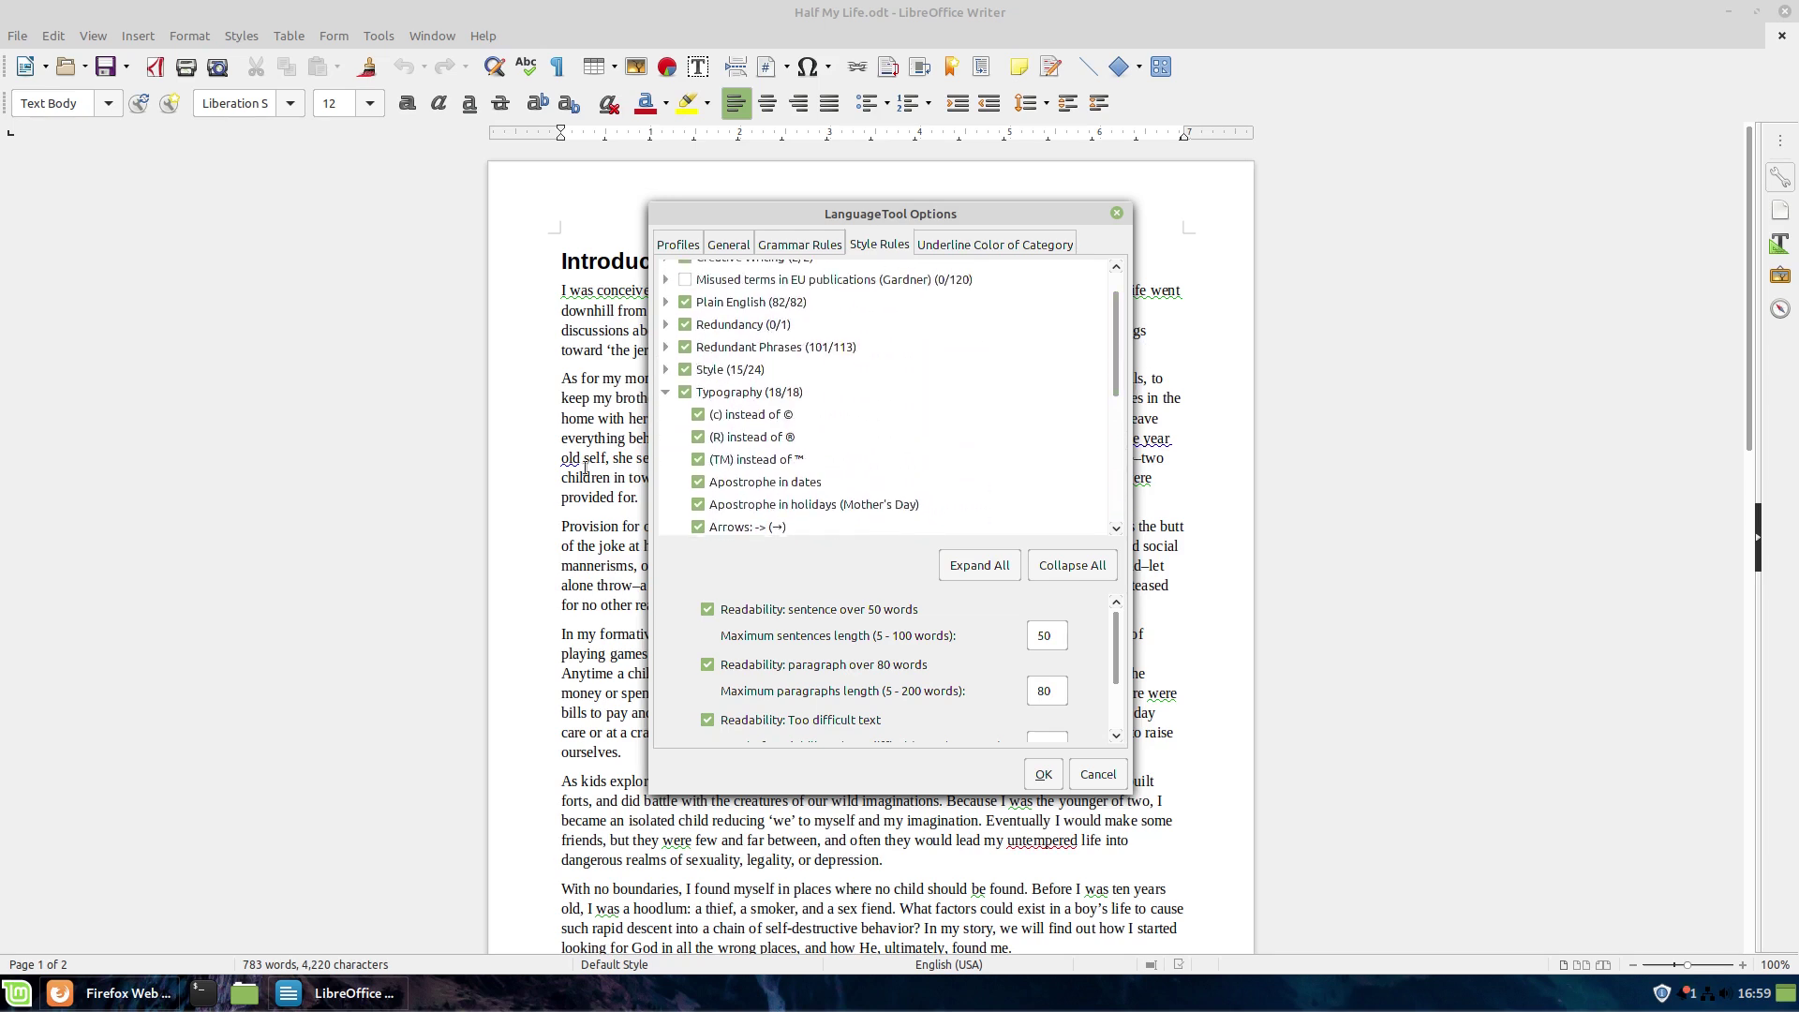
click(666, 394)
- Look through the Style and Plain English rule groups without changing them
click(666, 407)
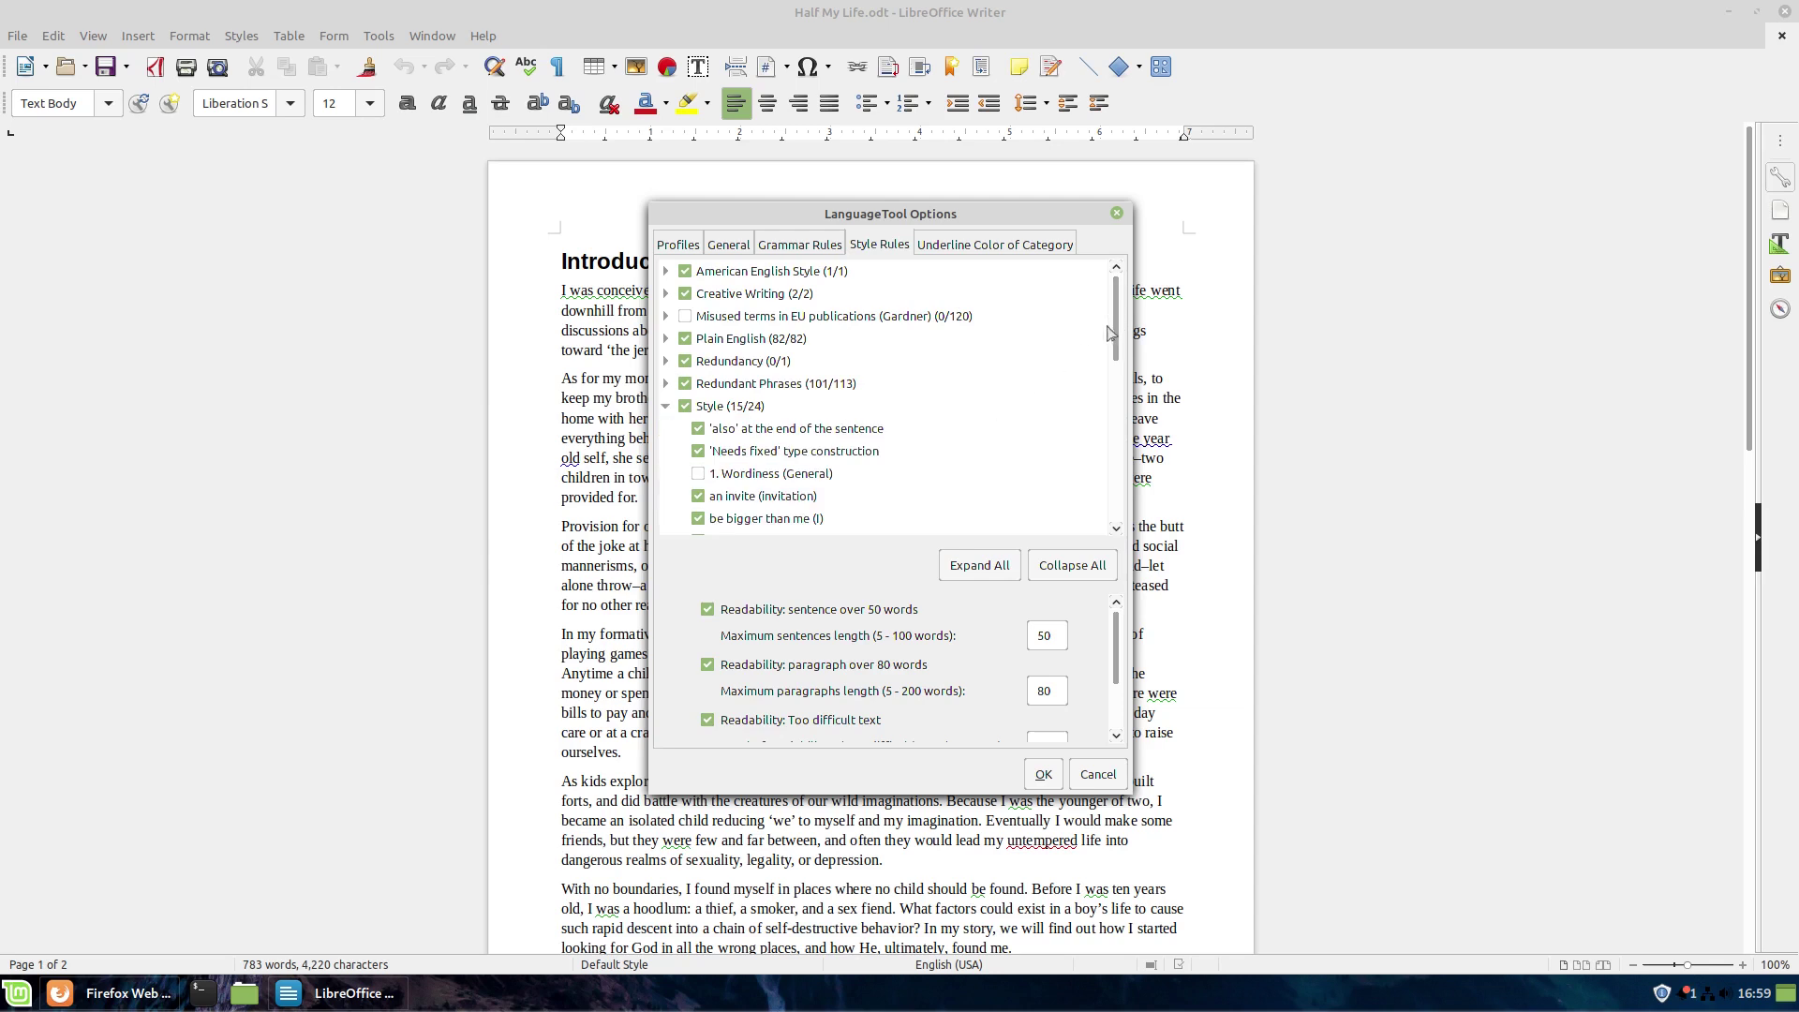
scroll(1115, 337, down, 3)
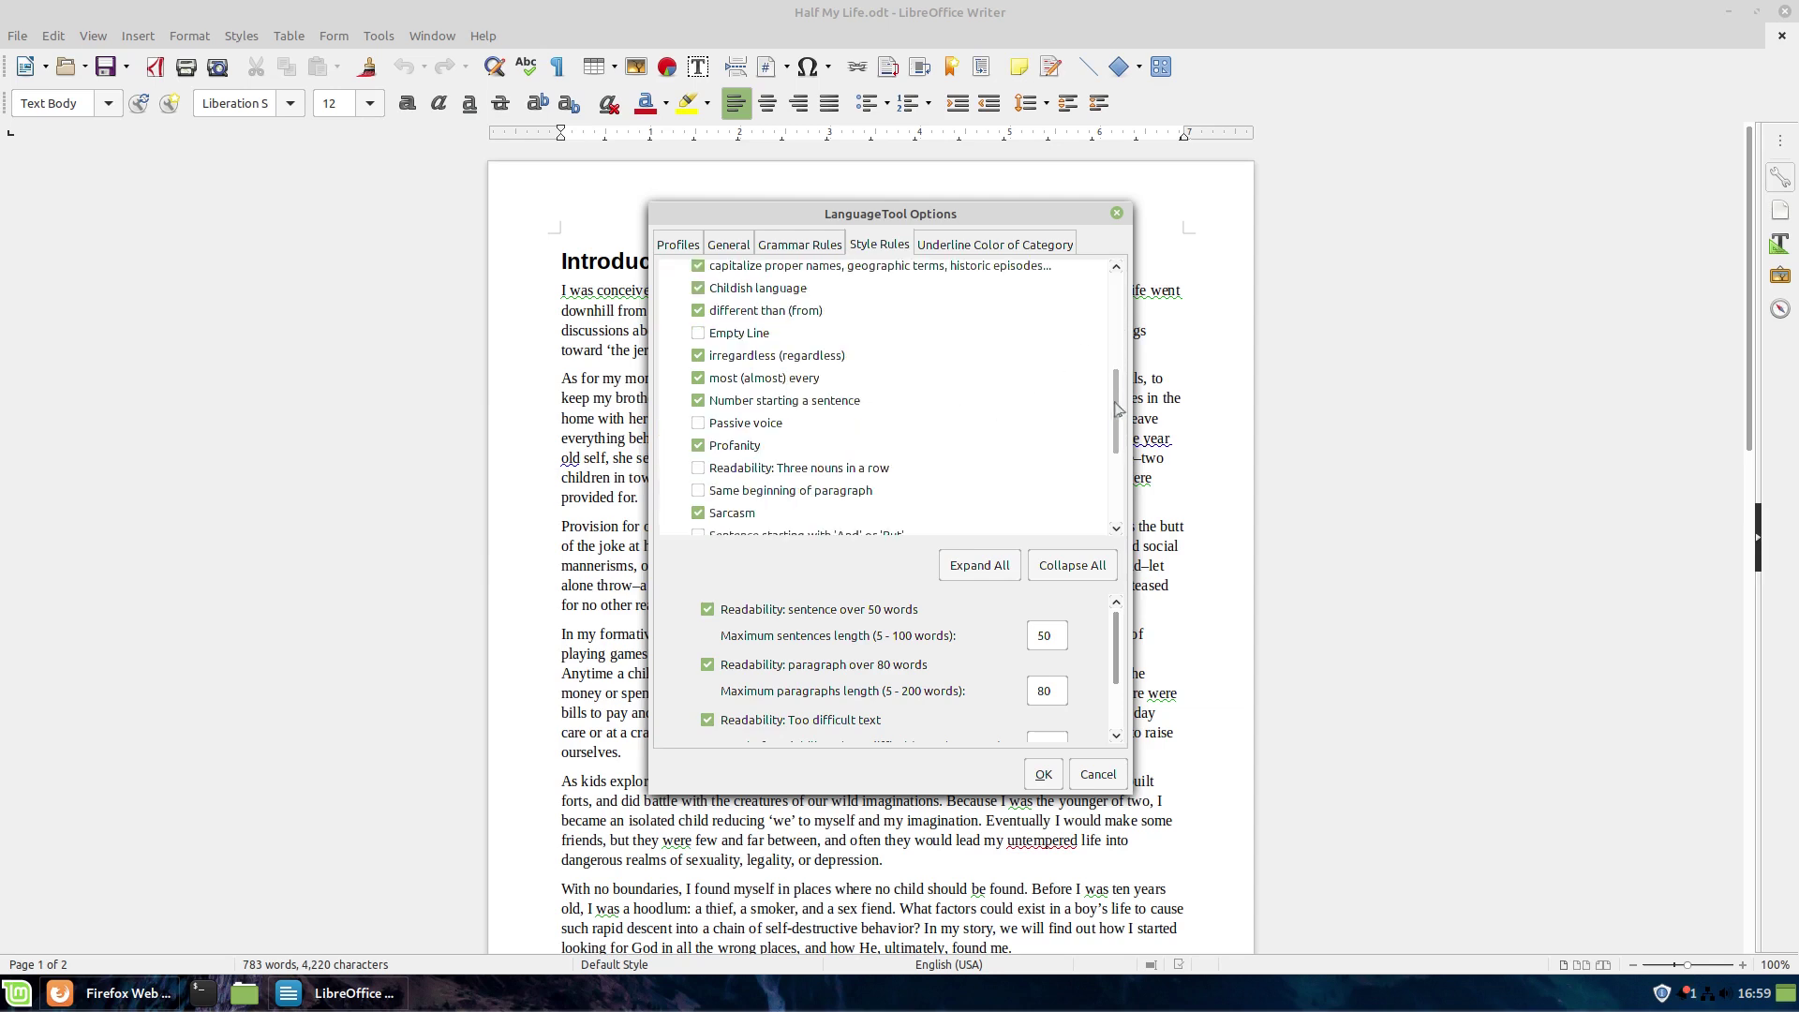
scroll(1119, 393, down, 3)
drag(1124, 438, 1155, 323)
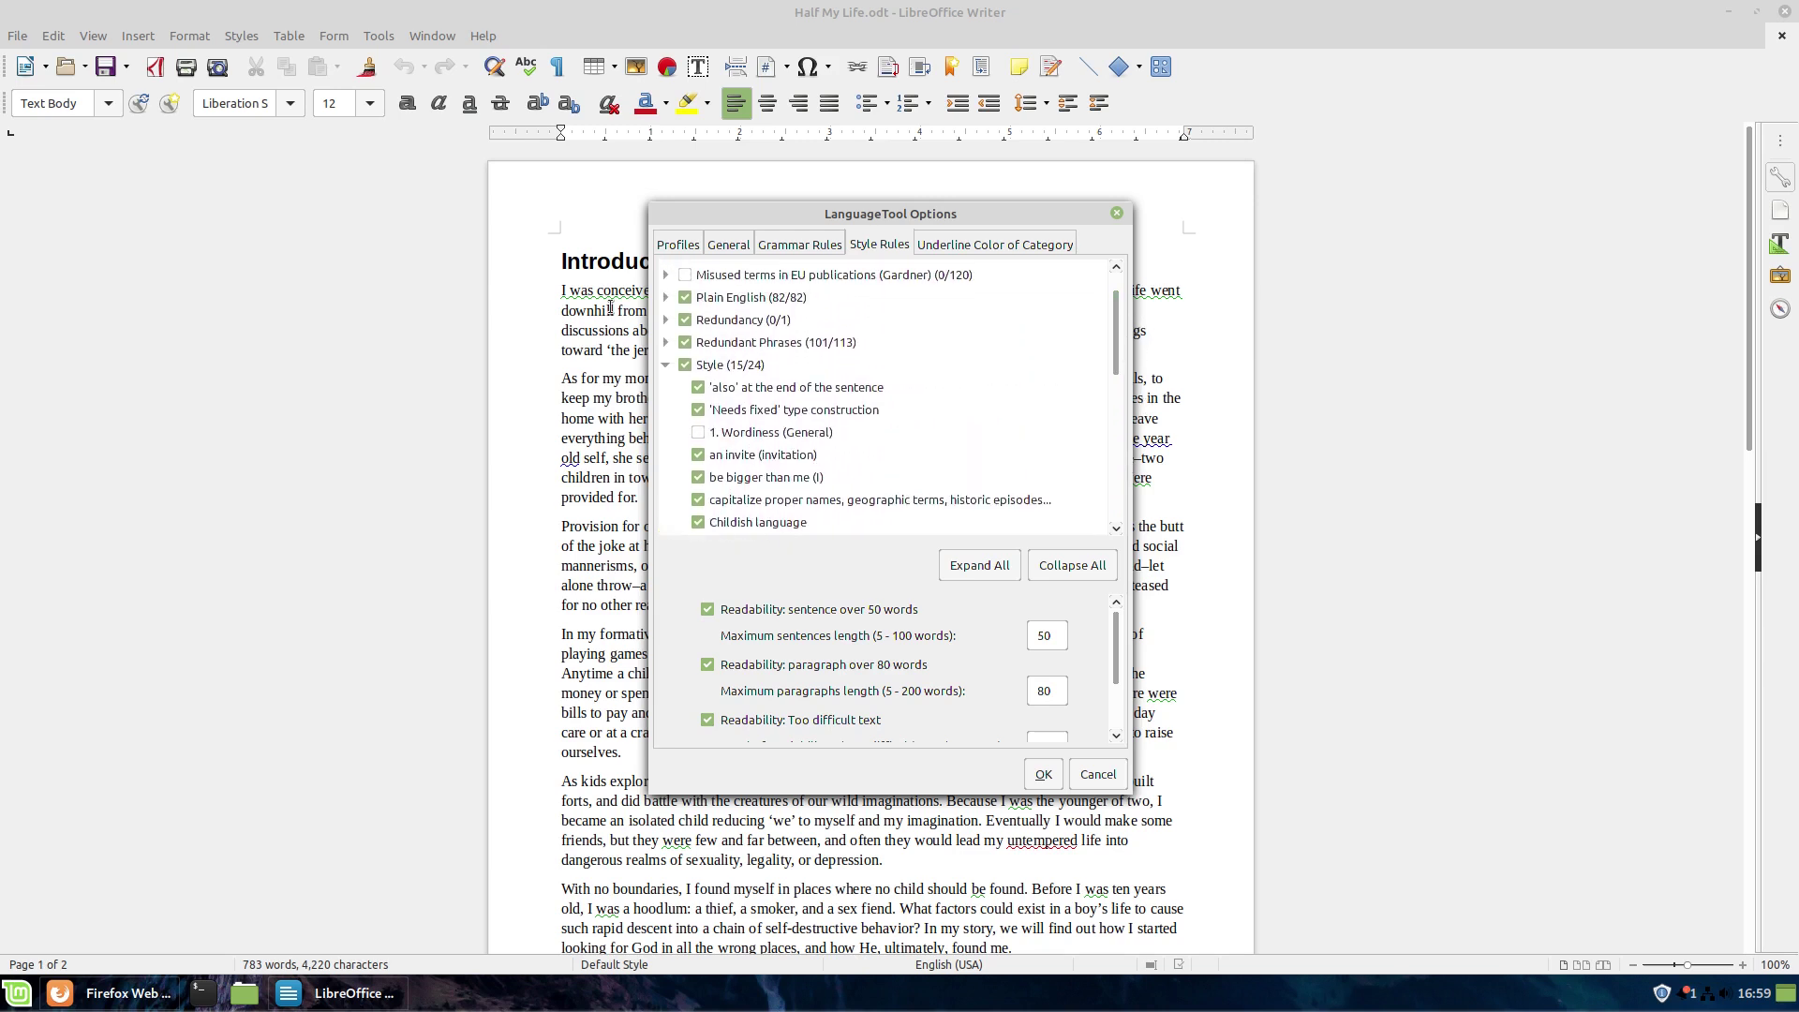
click(666, 359)
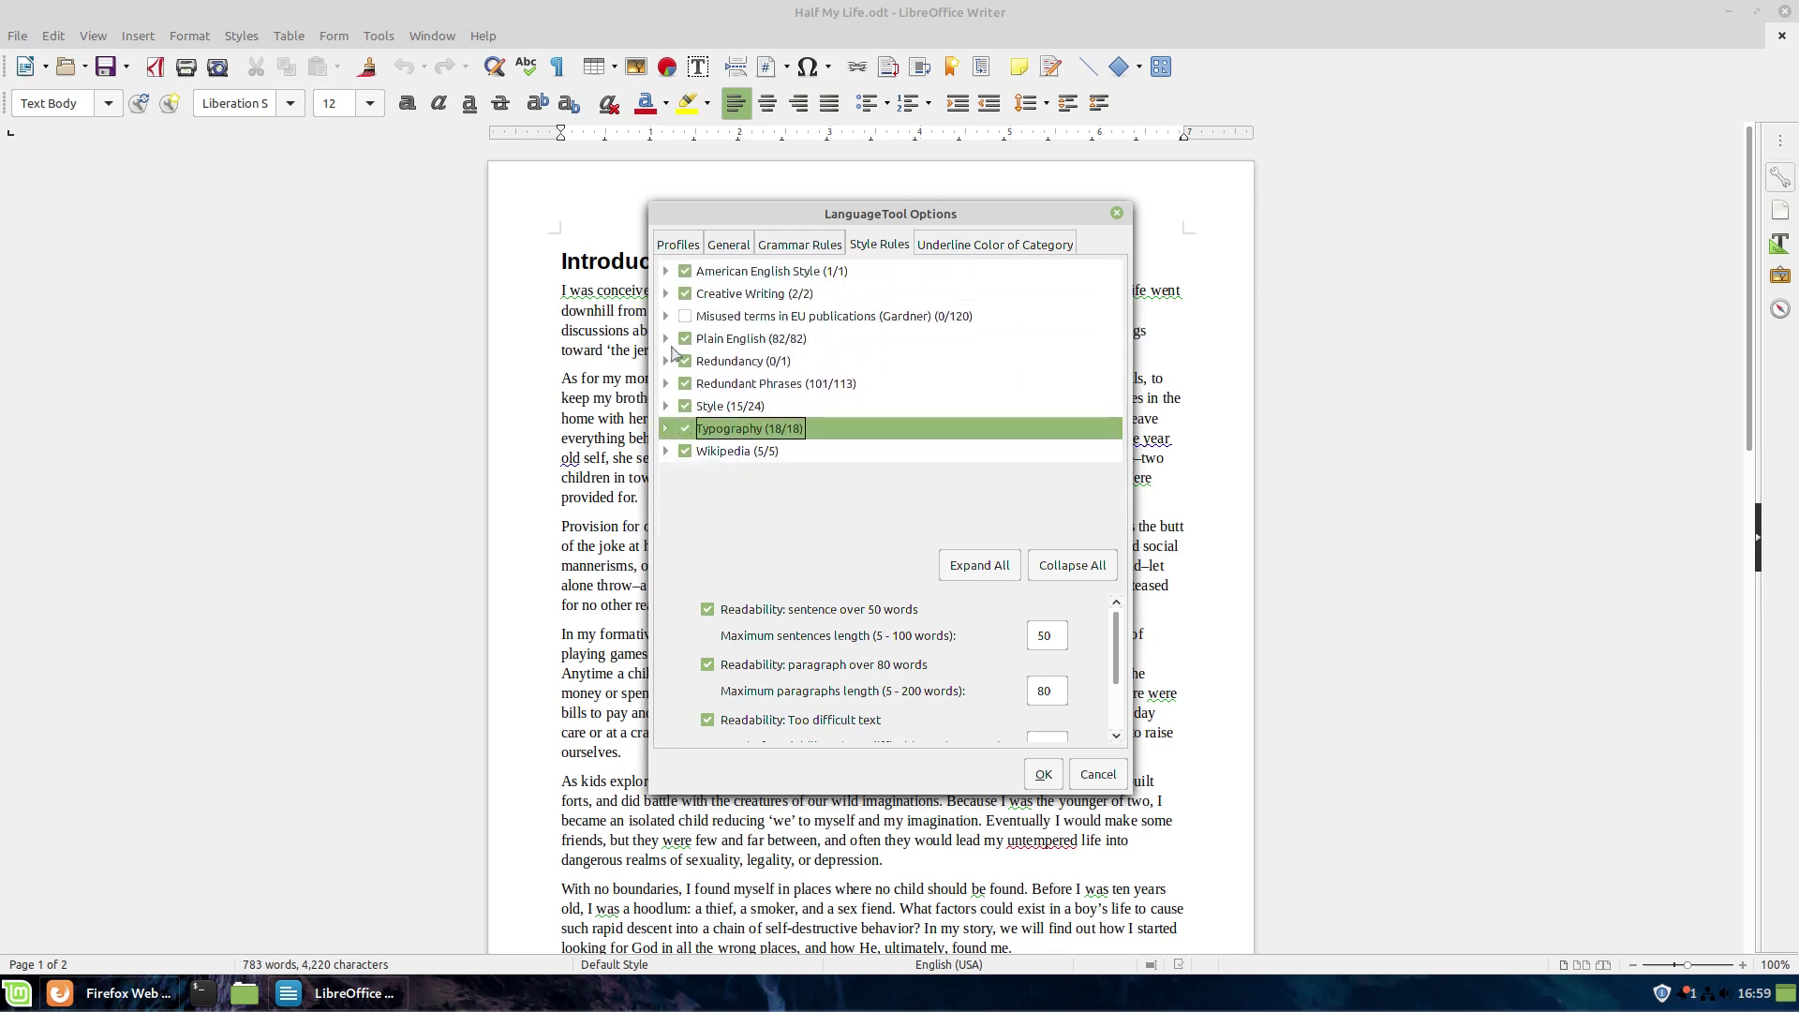
click(667, 338)
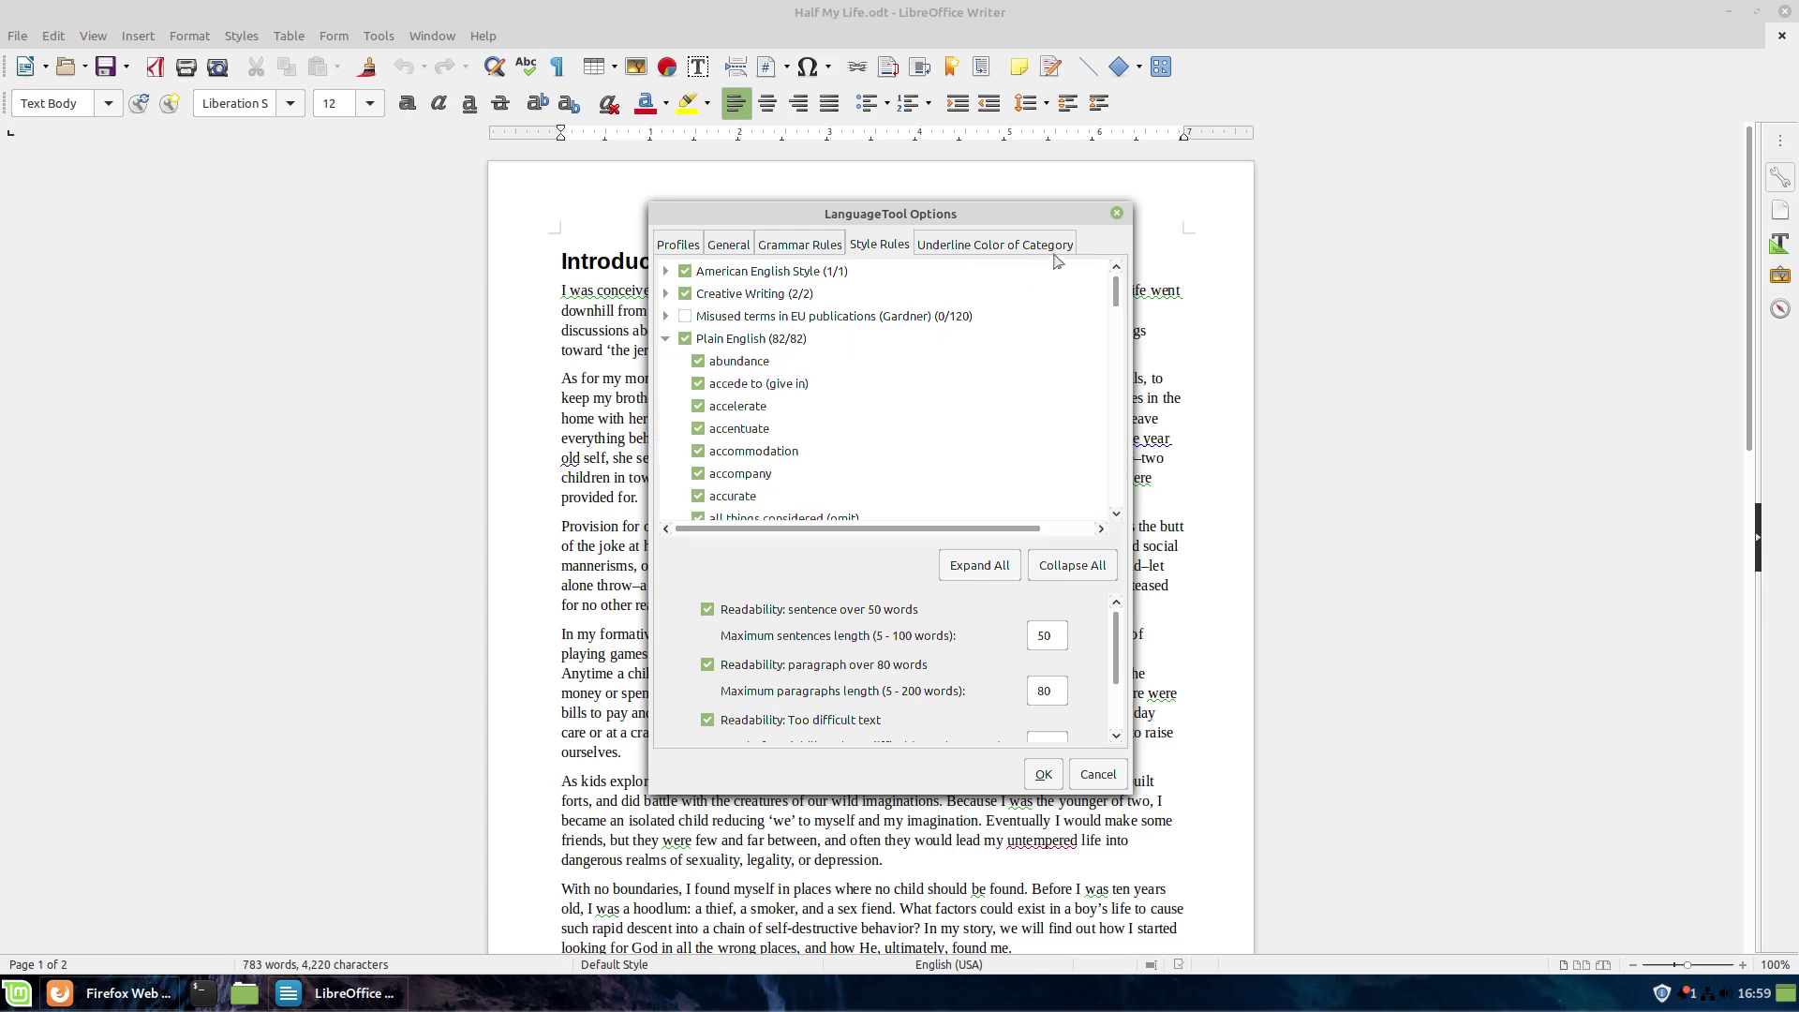
scroll(1069, 341, down, 1)
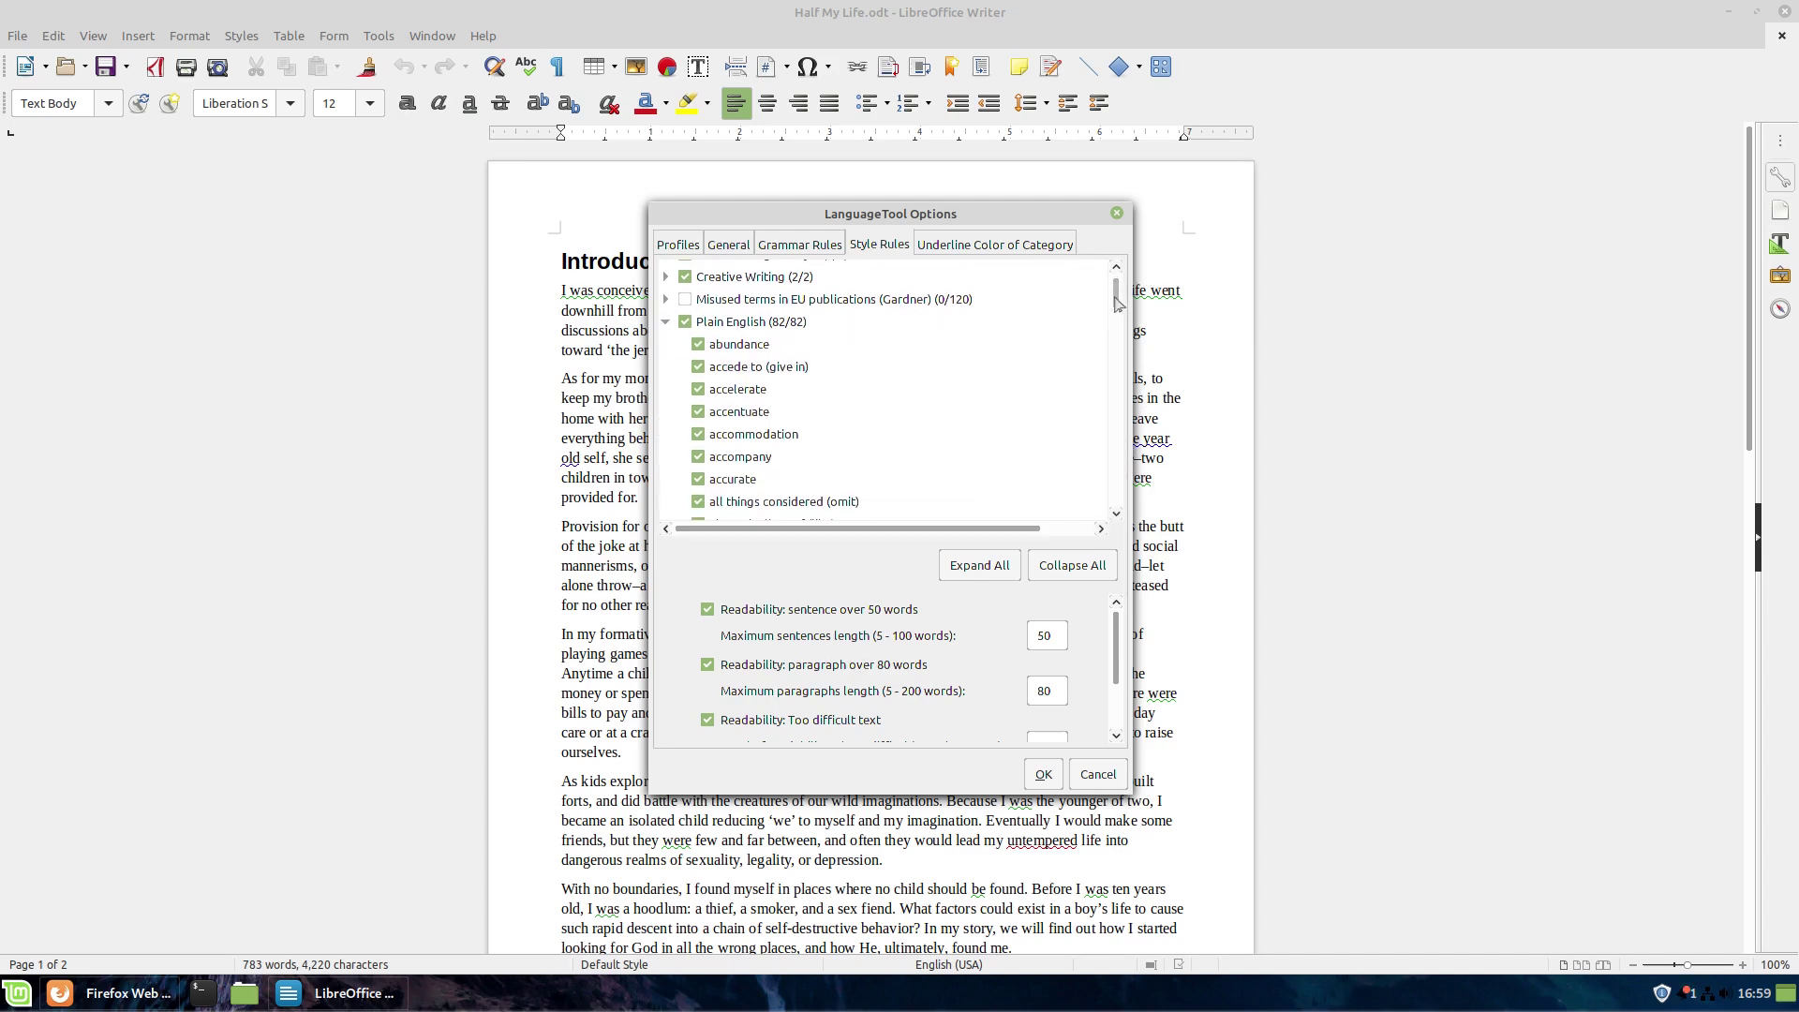
mouse_move(1118, 298)
mouse_down()
mouse_move(1114, 507)
mouse_move(1108, 271)
mouse_up()
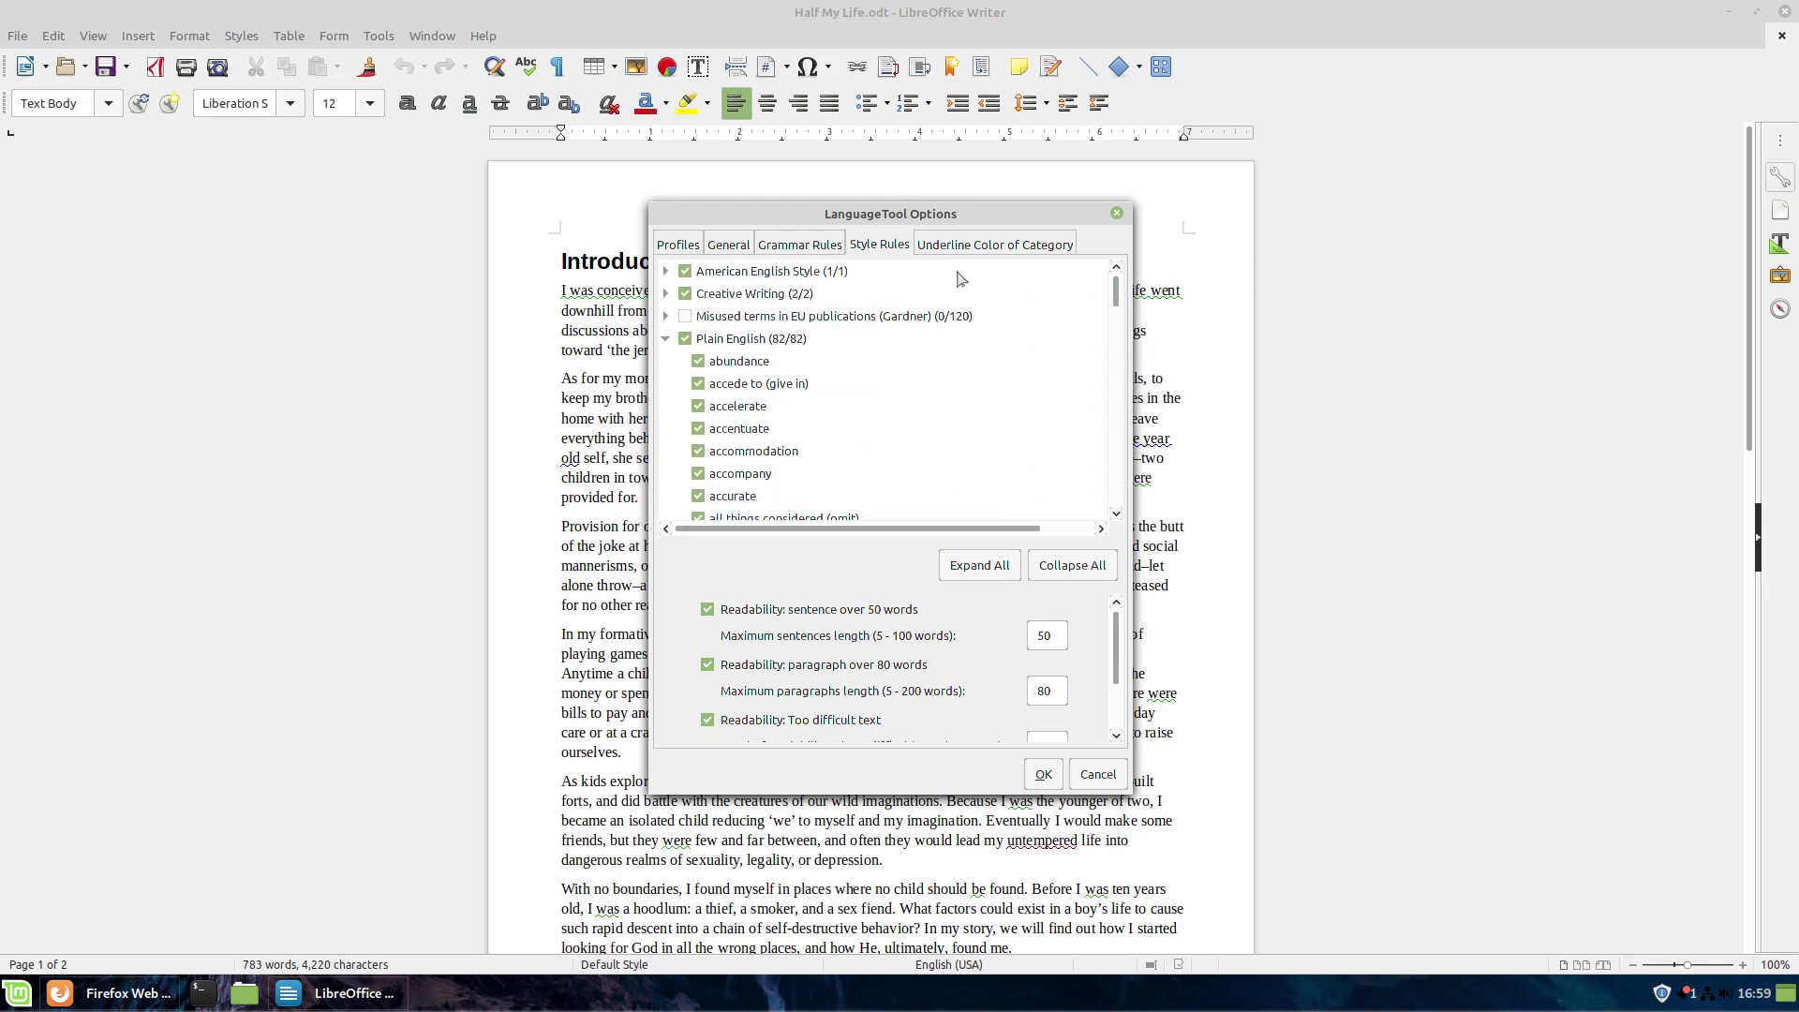
click(665, 338)
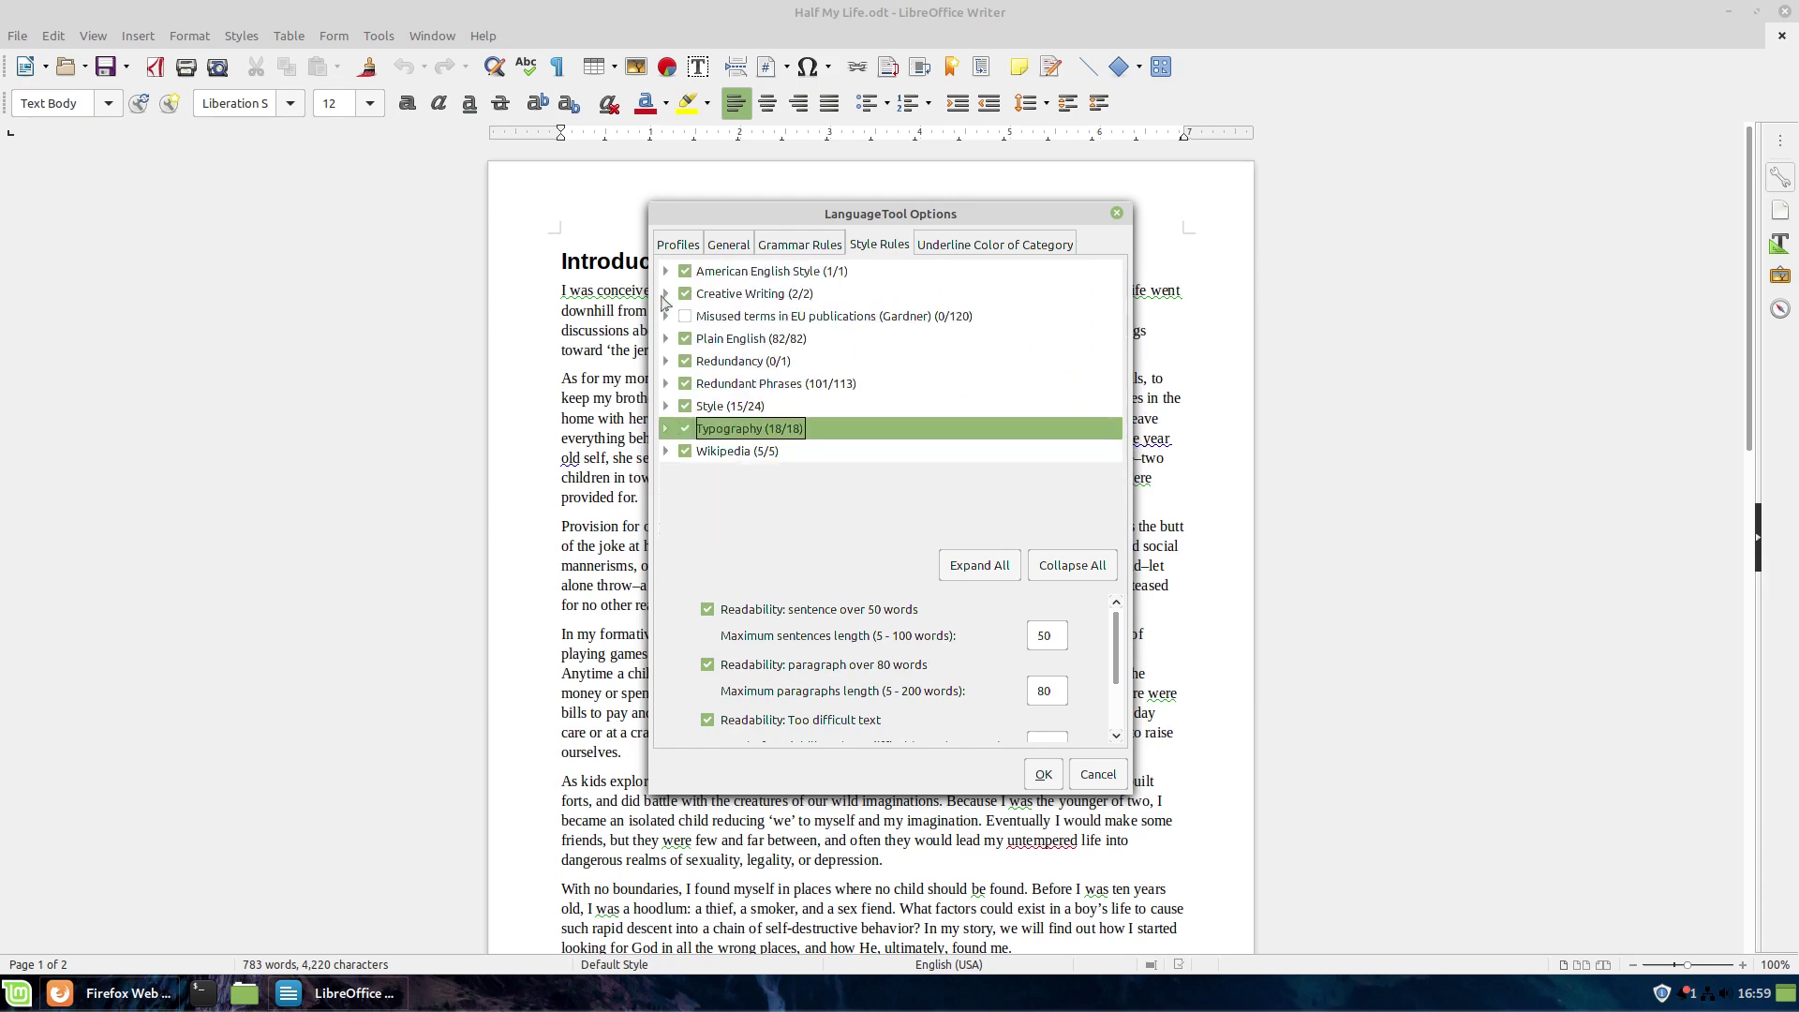
- Turn off all Creative Writing rules, expand American English Style, and confirm with OK
click(665, 294)
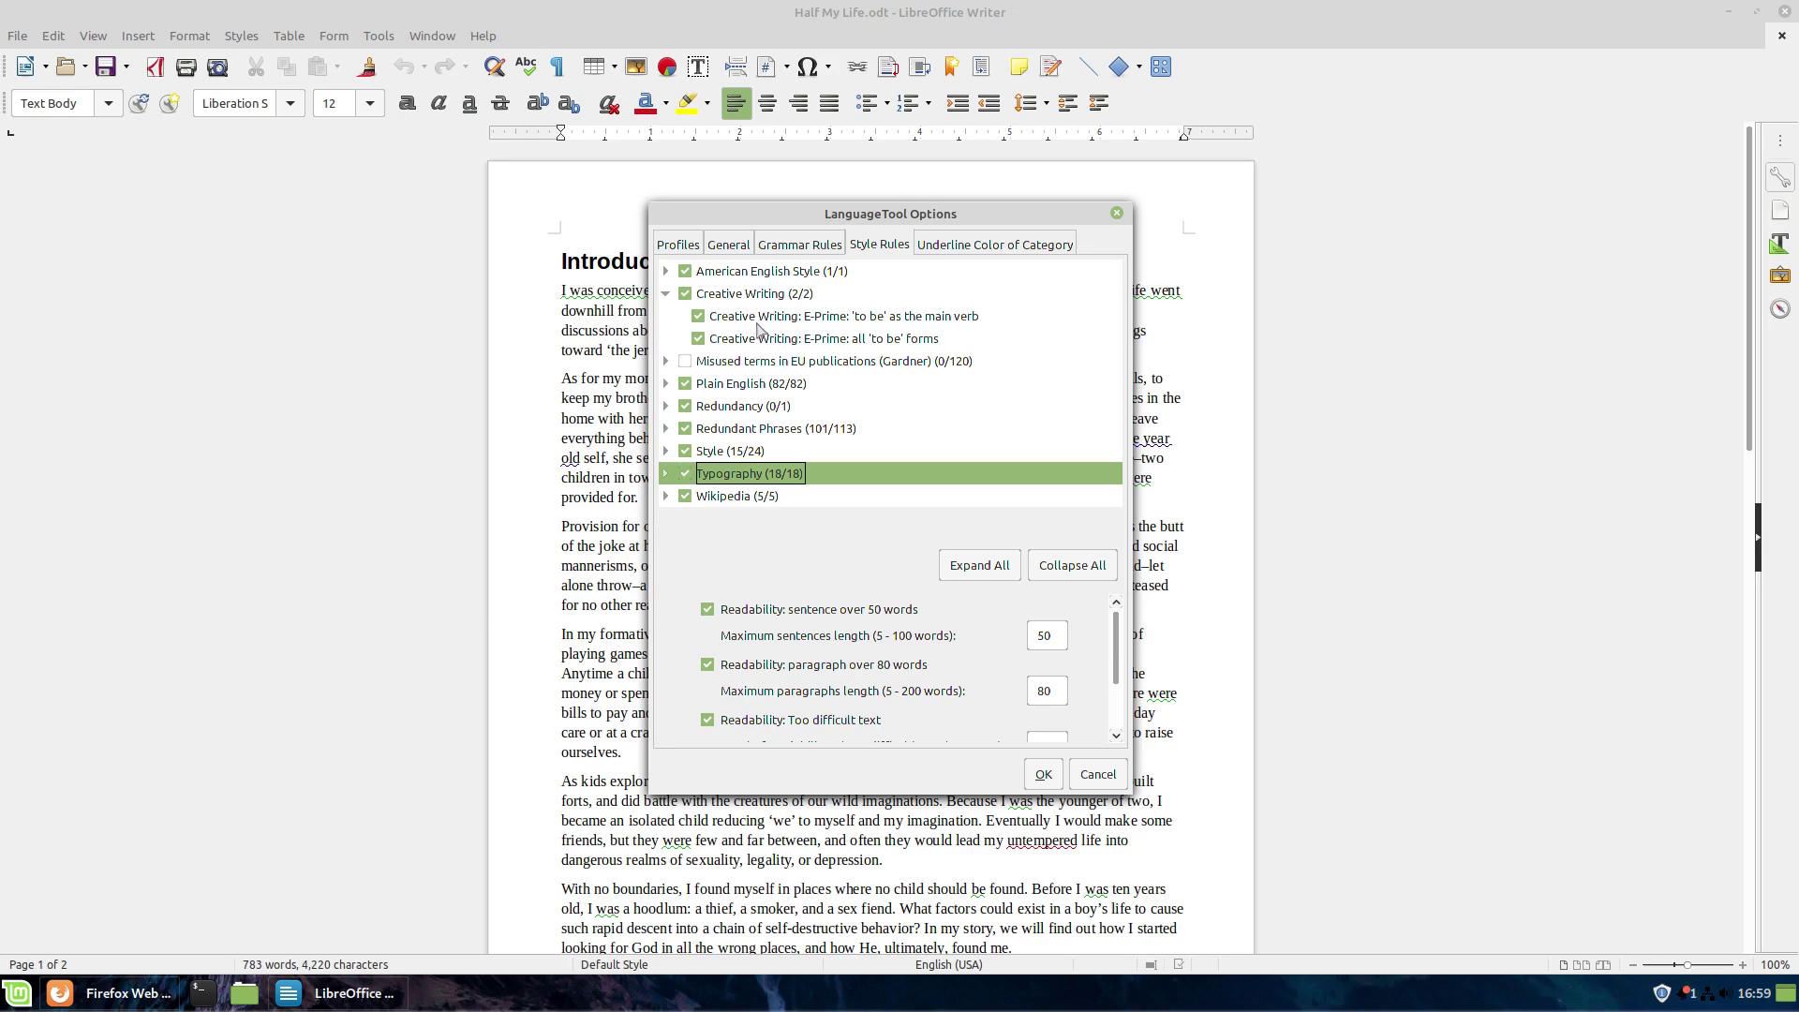
click(686, 294)
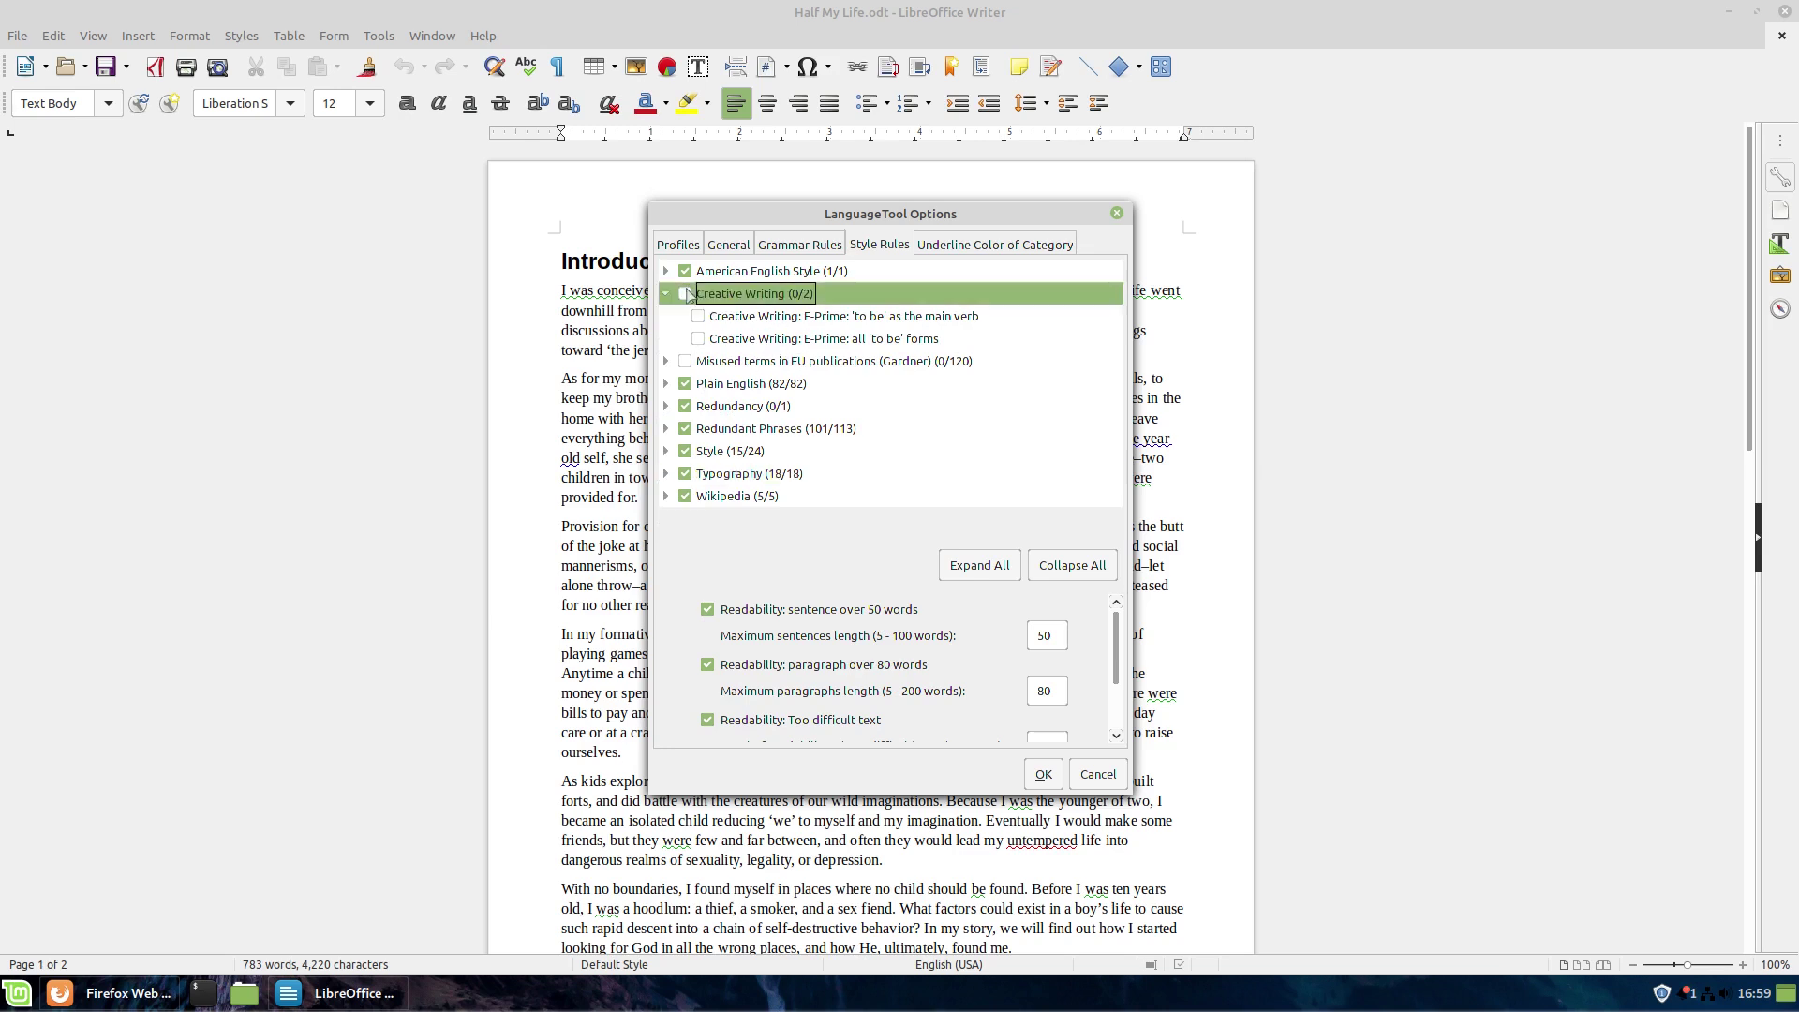
click(666, 271)
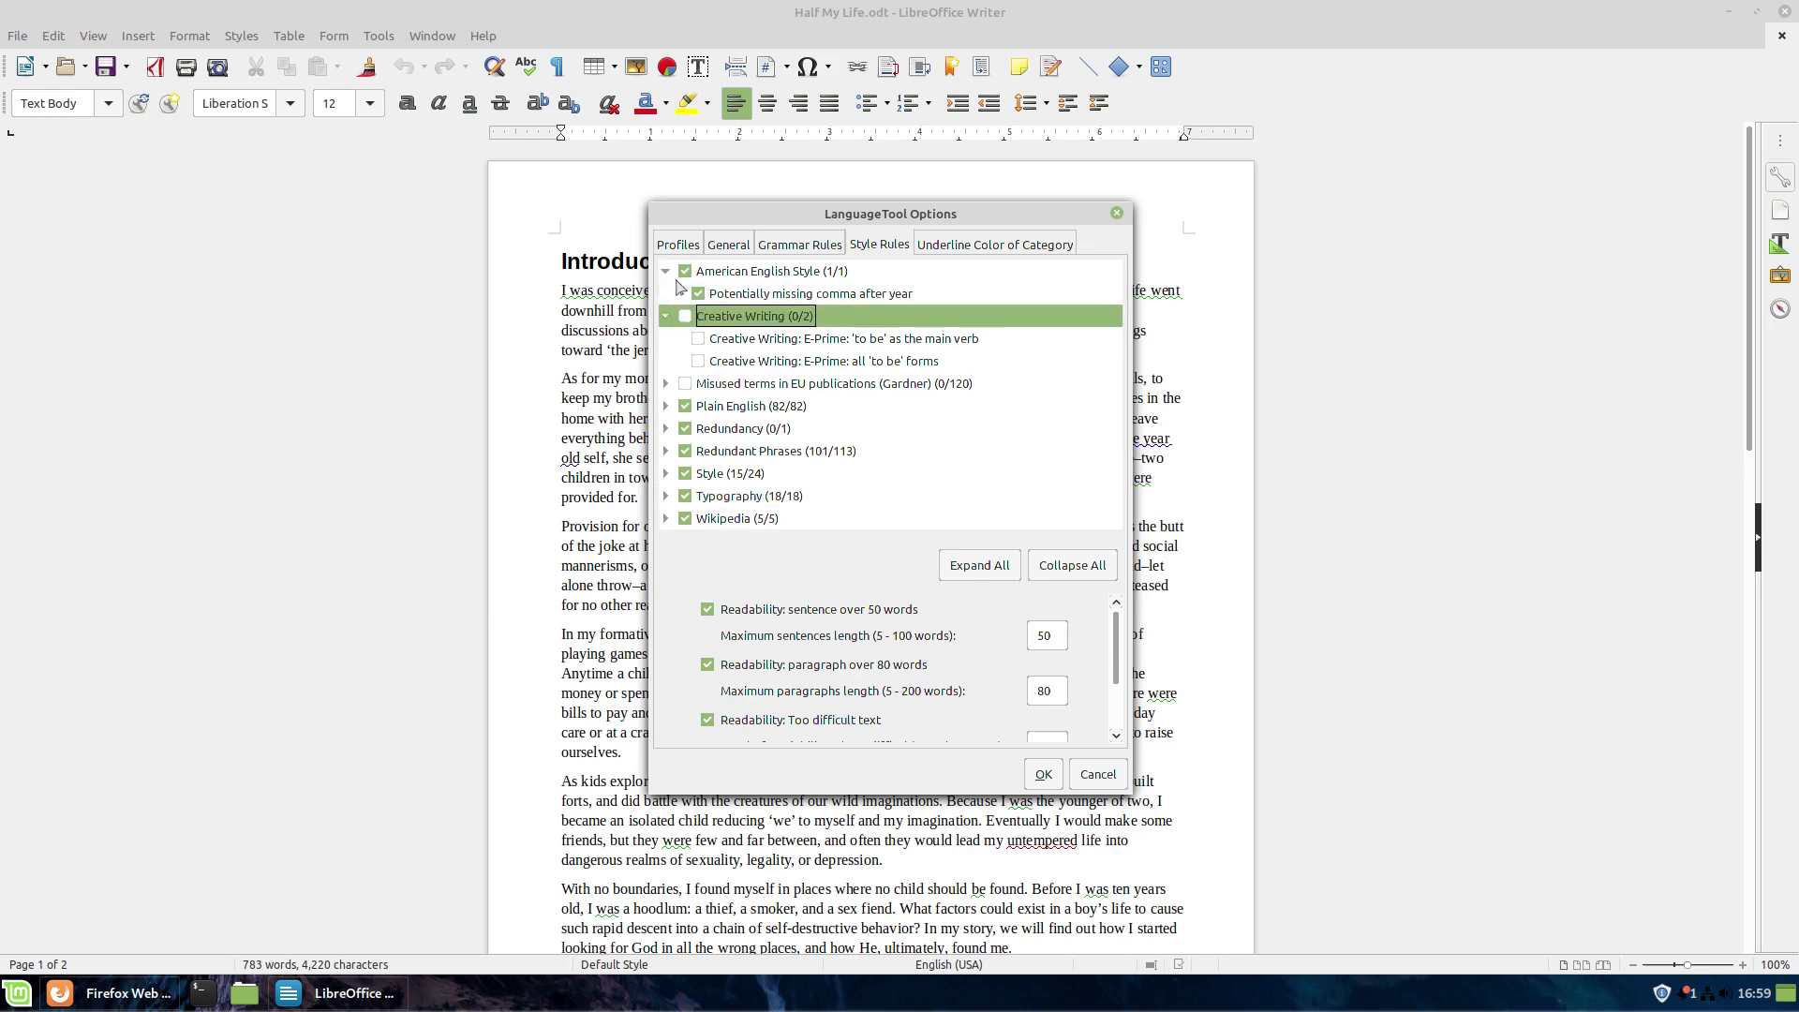
click(1043, 772)
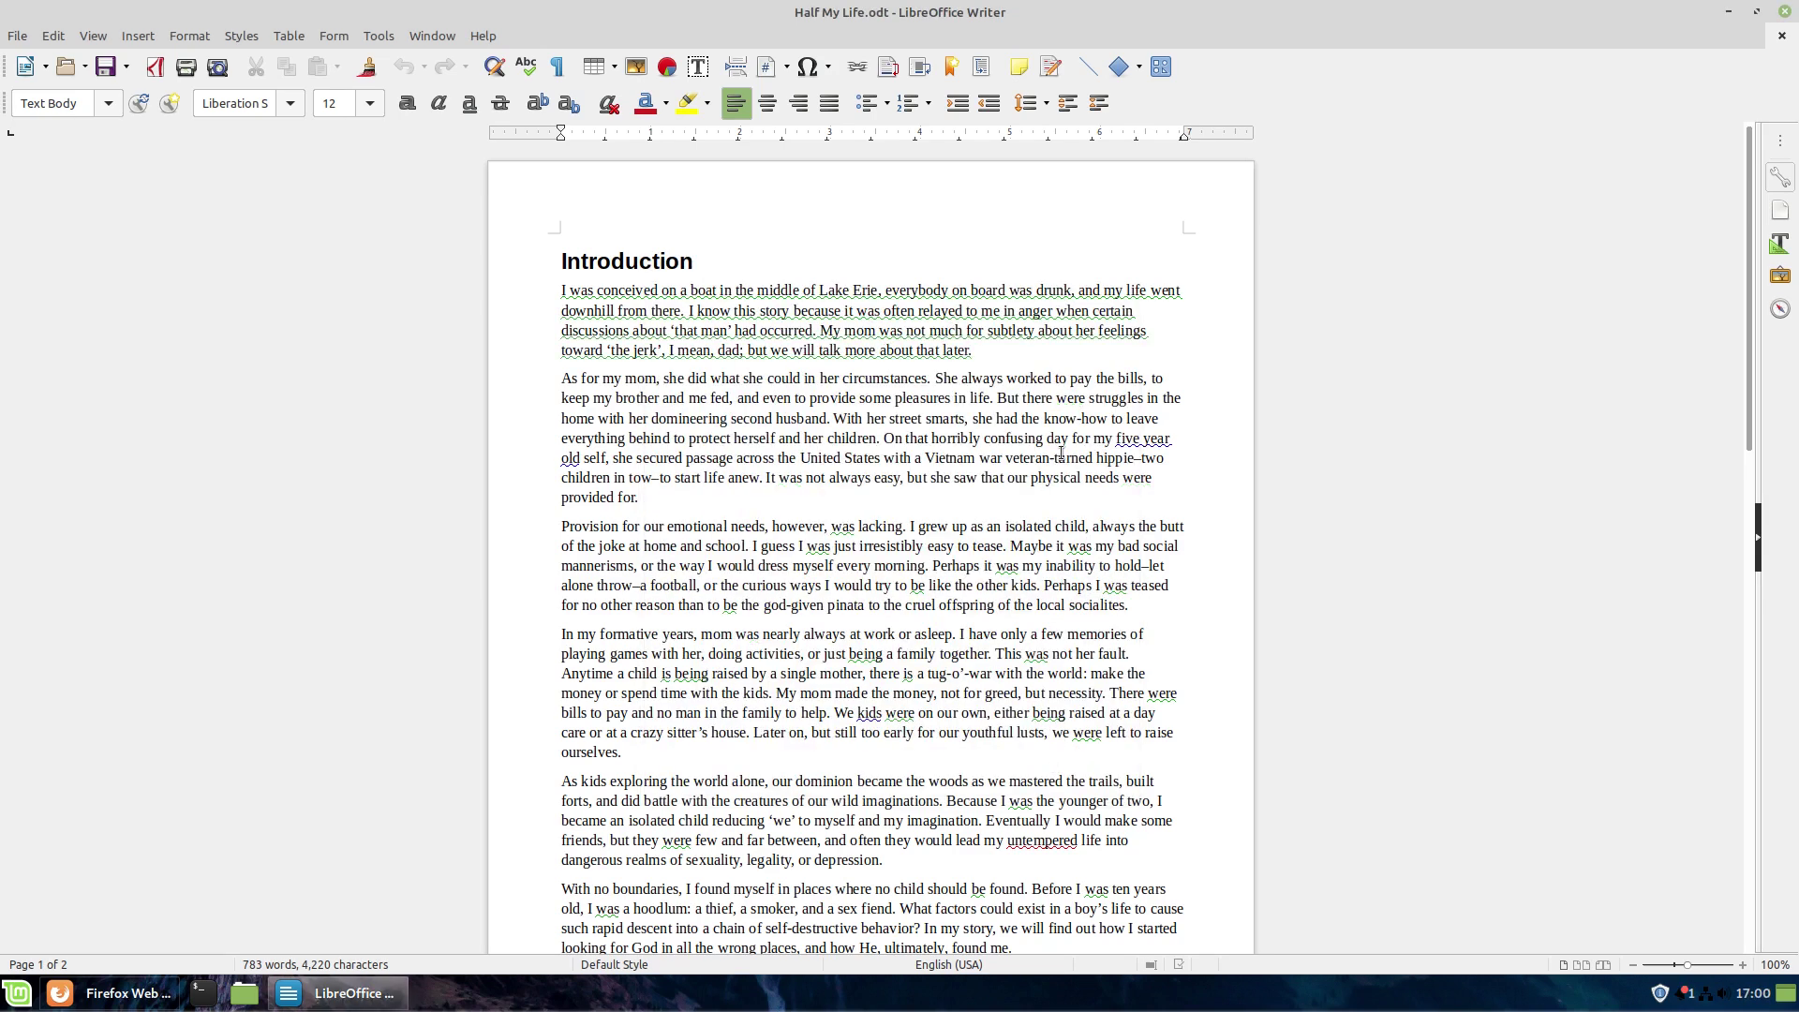
- Dismiss the first paragraph's long-paragraph note and accept 'five-year-old' for 'five year old'
click(1019, 437)
right_click(839, 323)
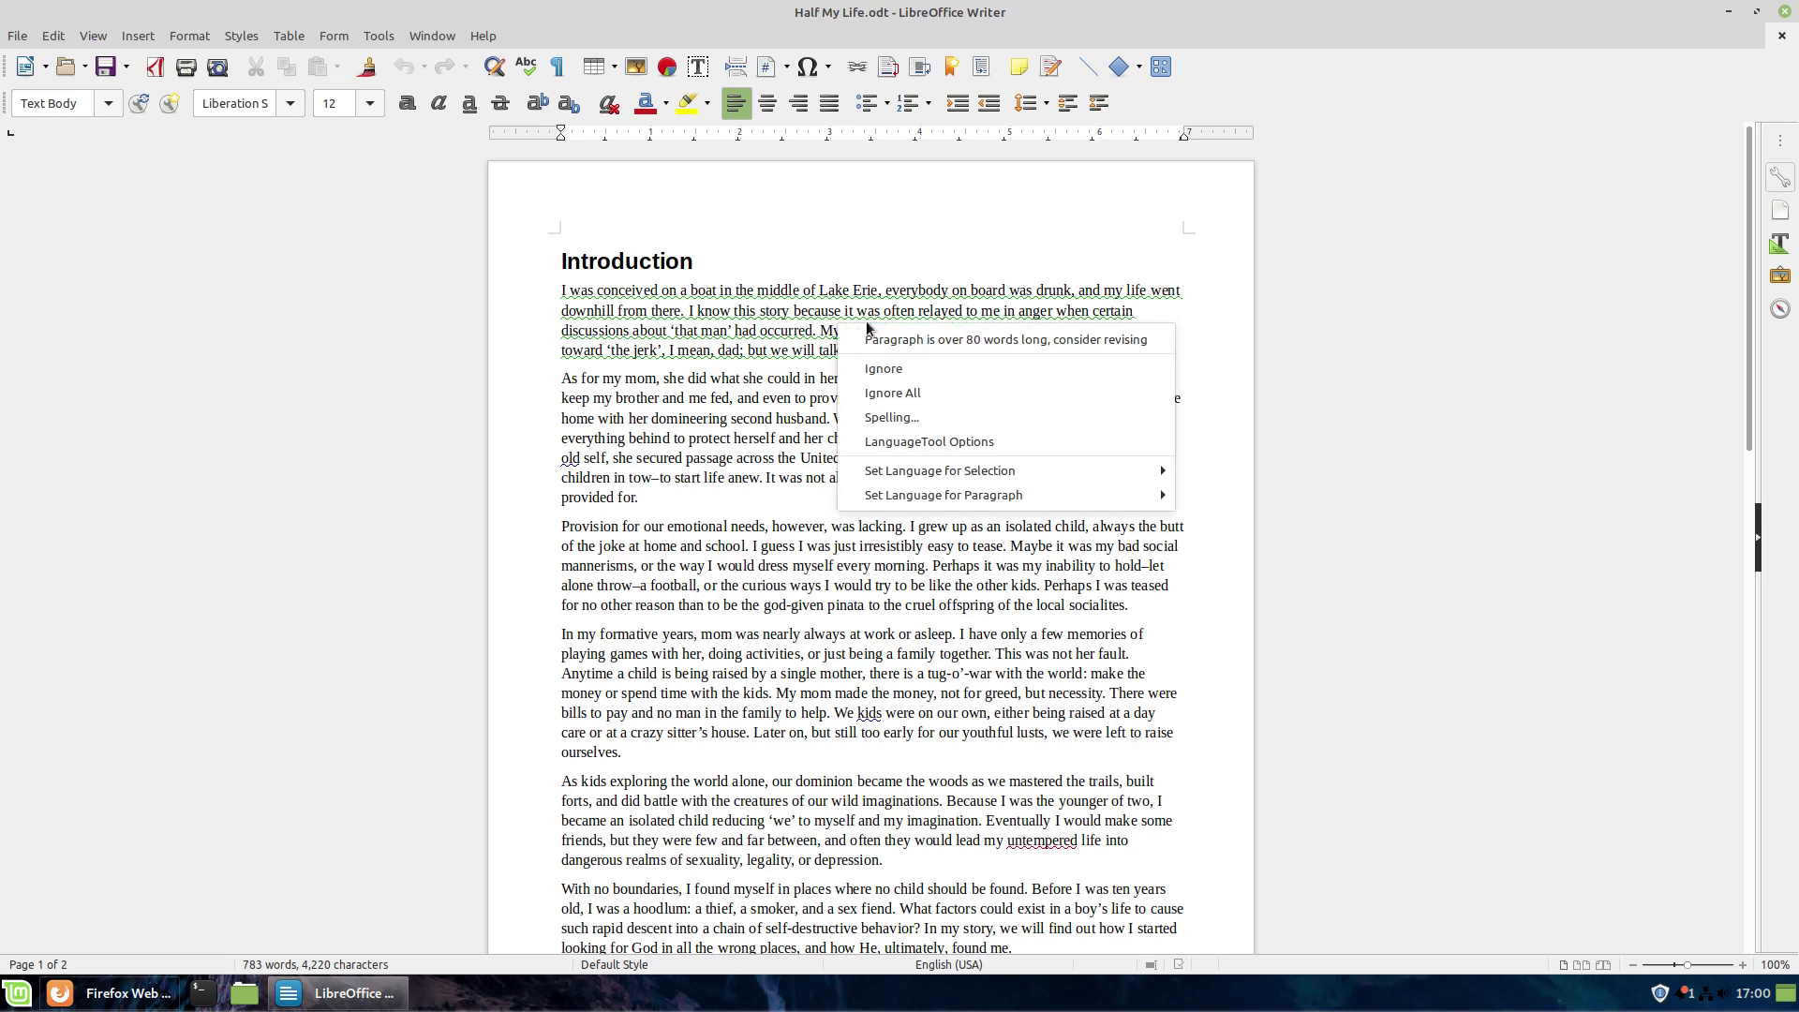
click(741, 408)
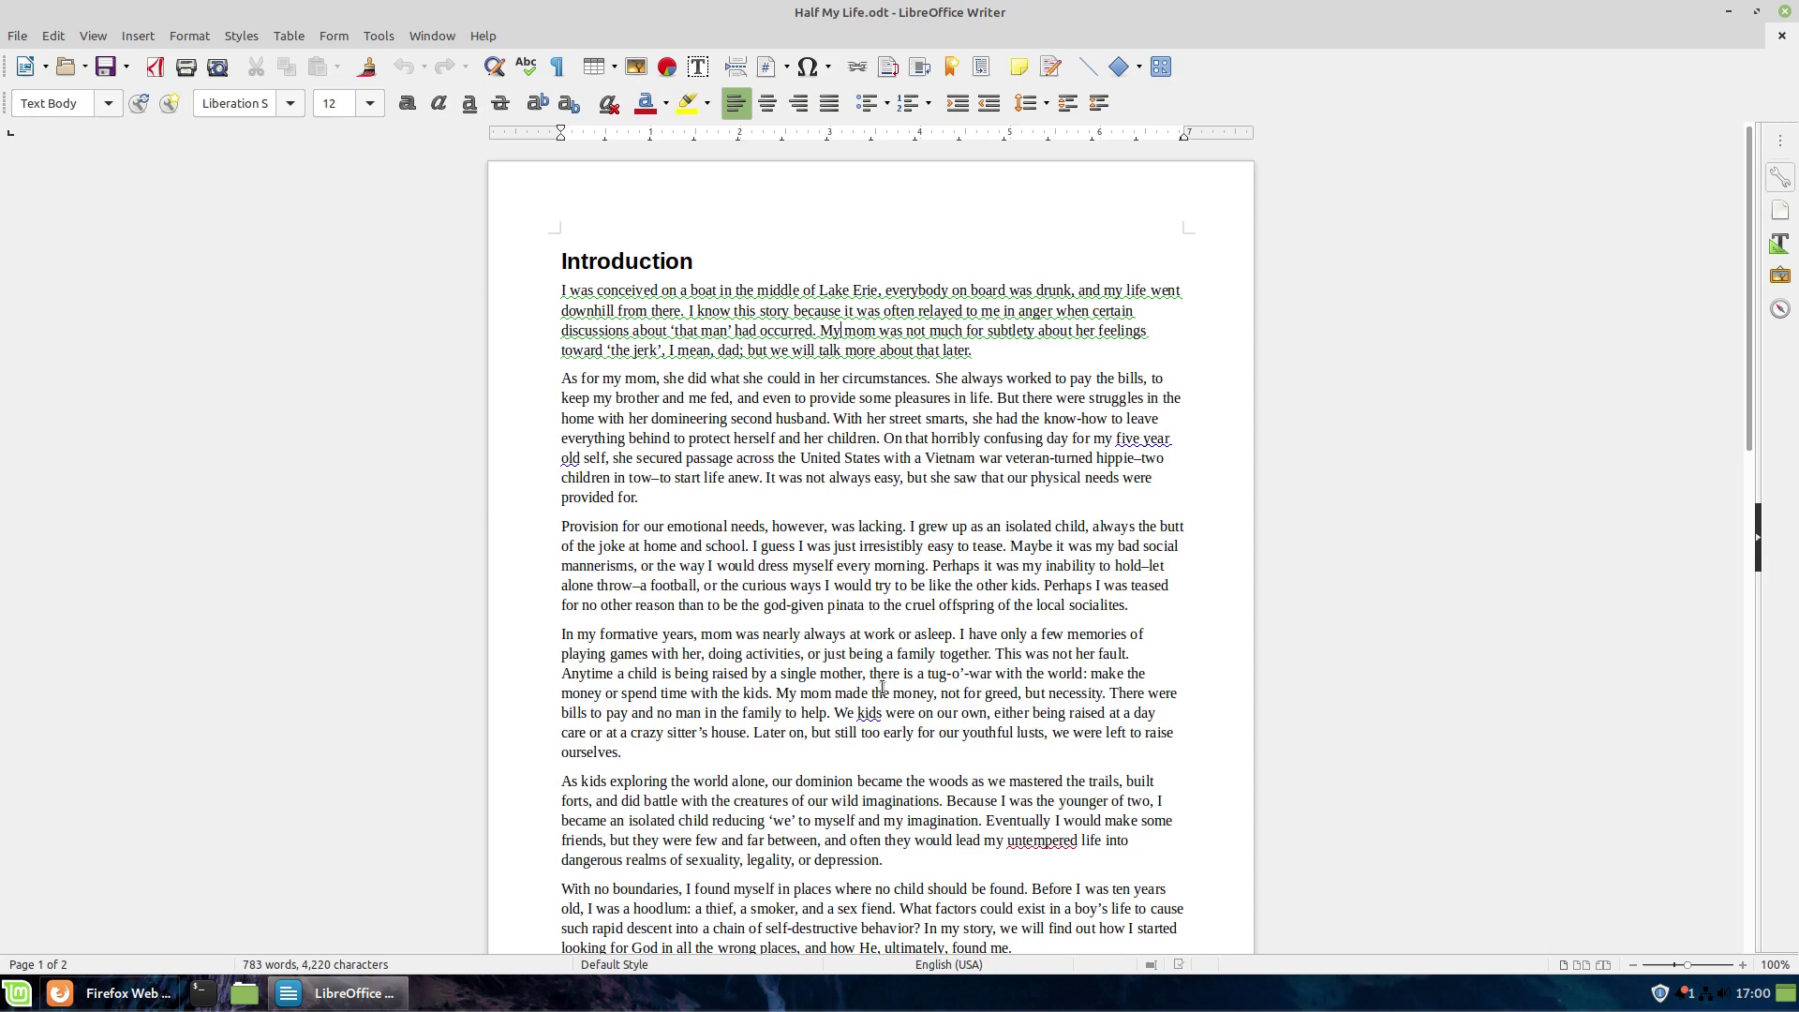
right_click(1140, 437)
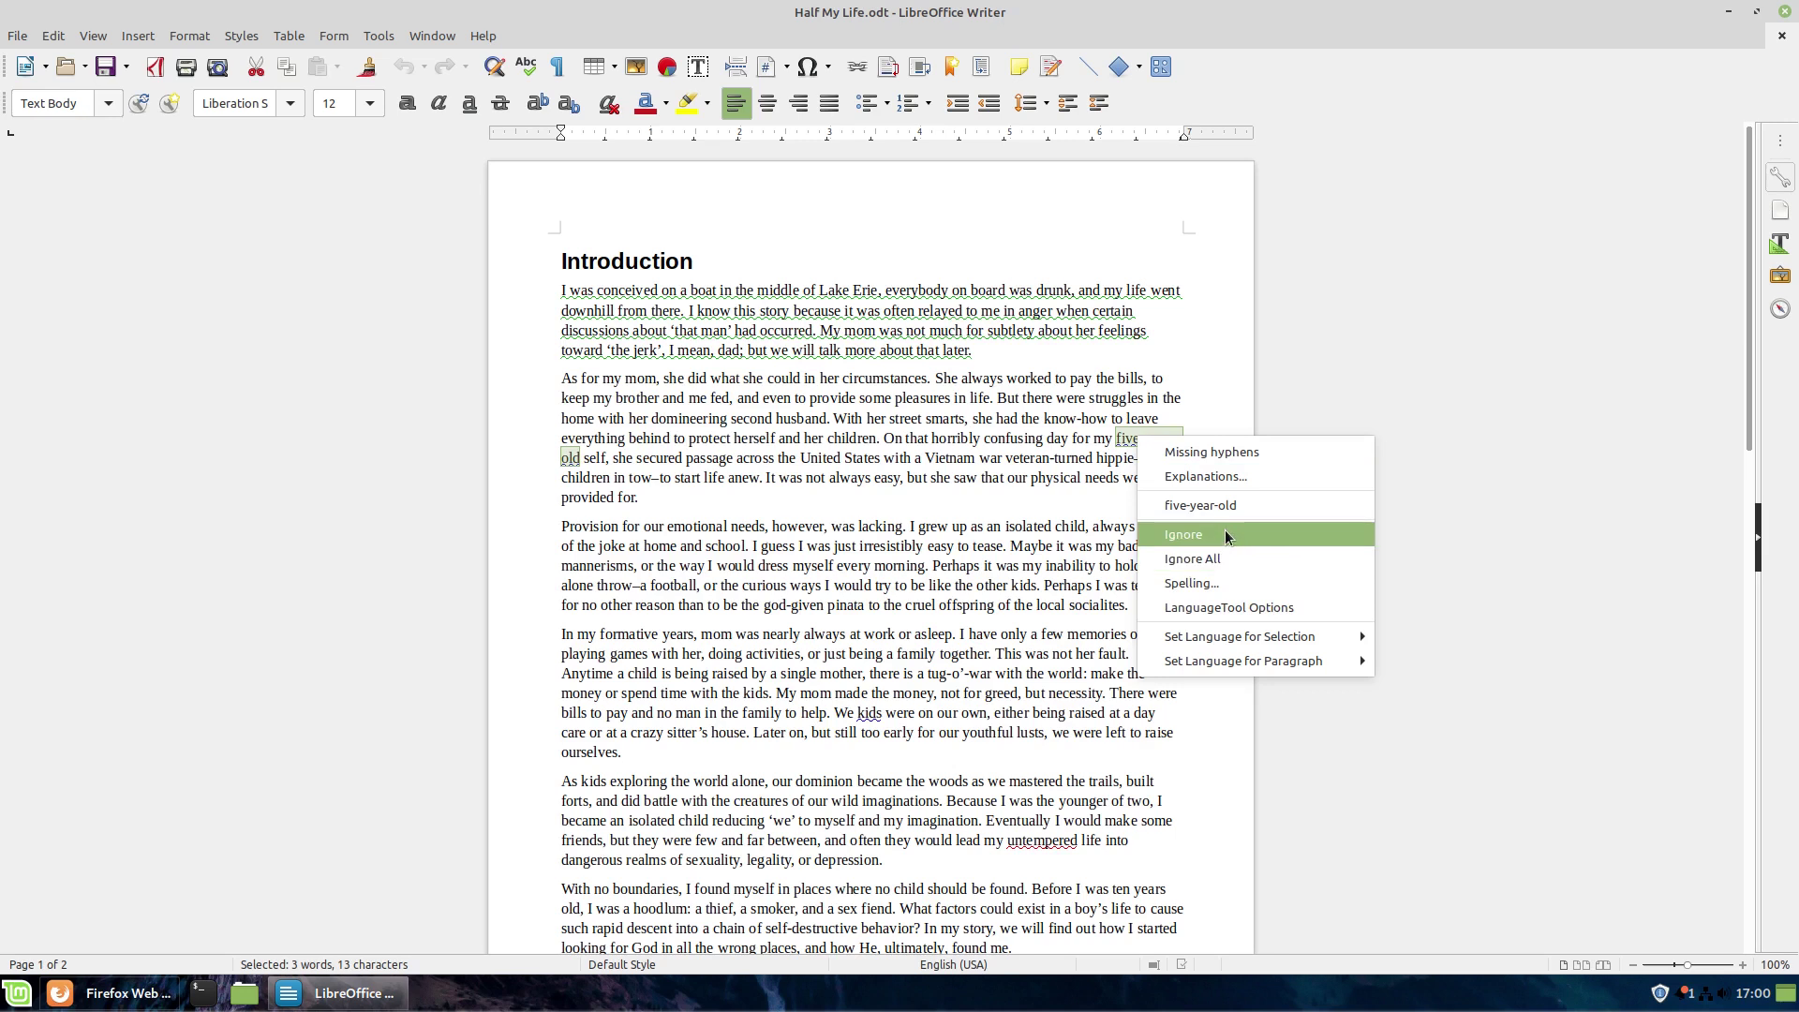
click(1220, 506)
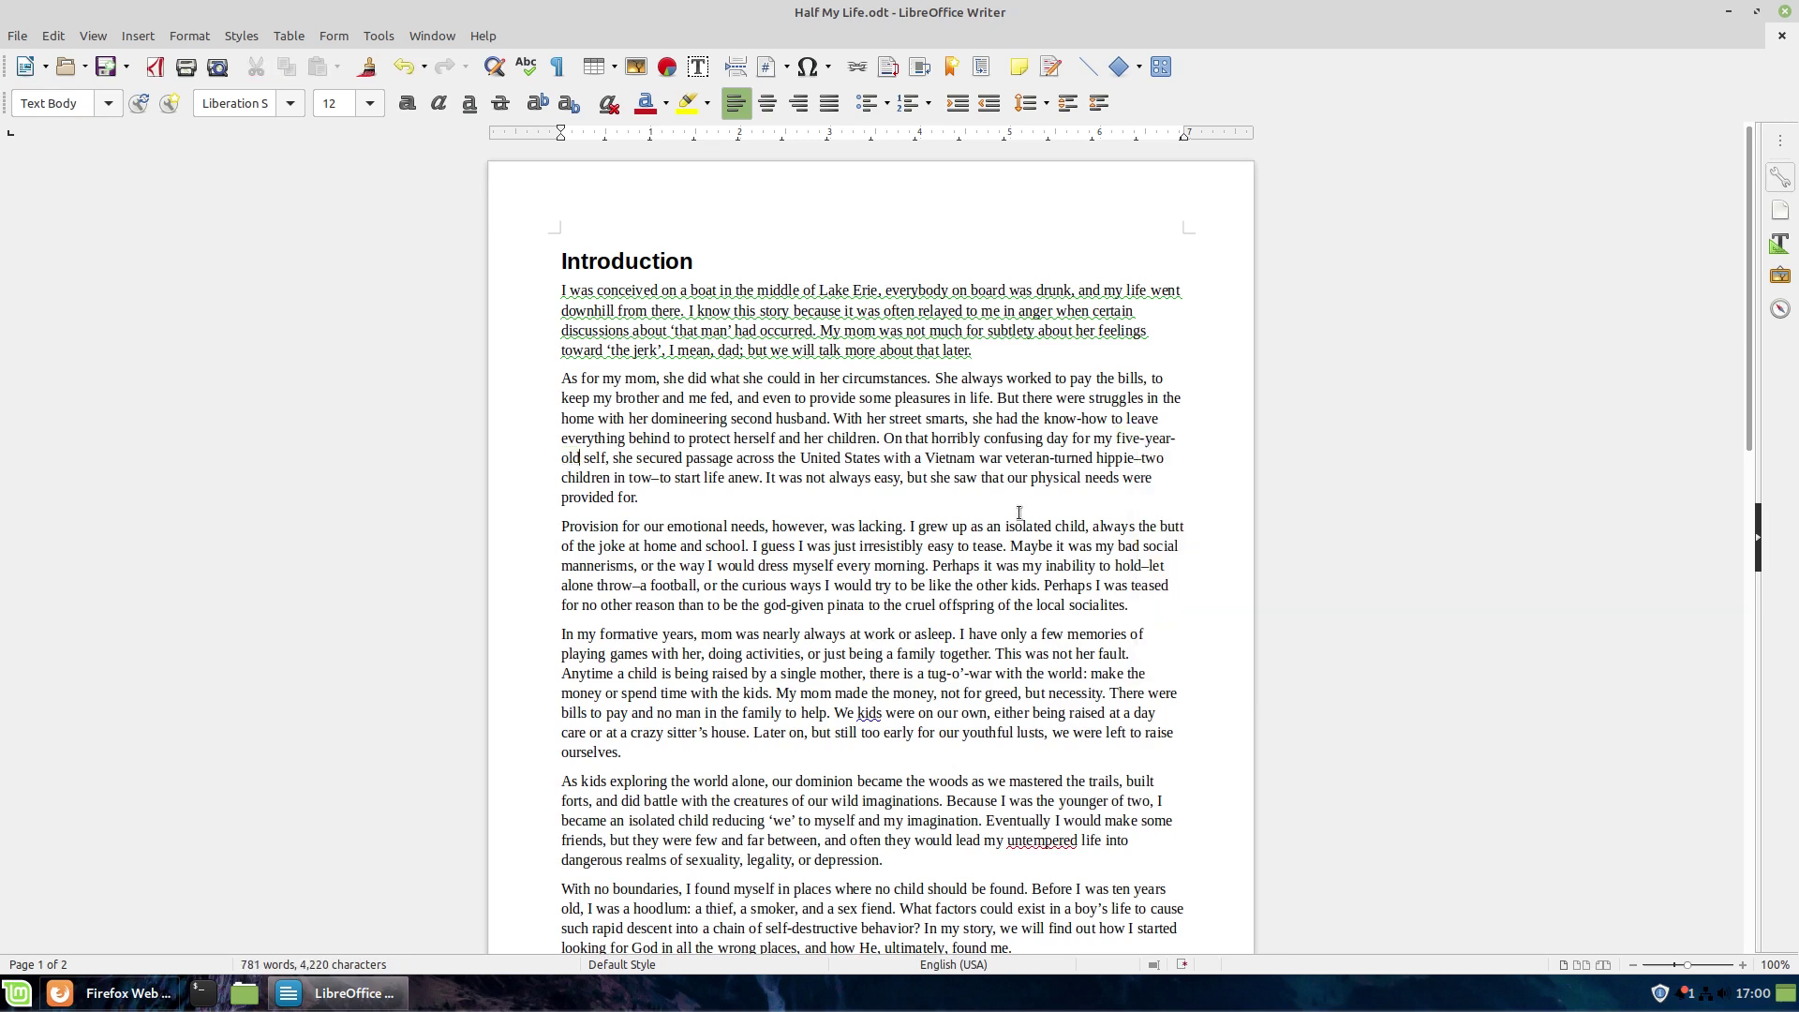
- Replace 'We kids' with 'Us kids' by retyping the word manually
right_click(871, 720)
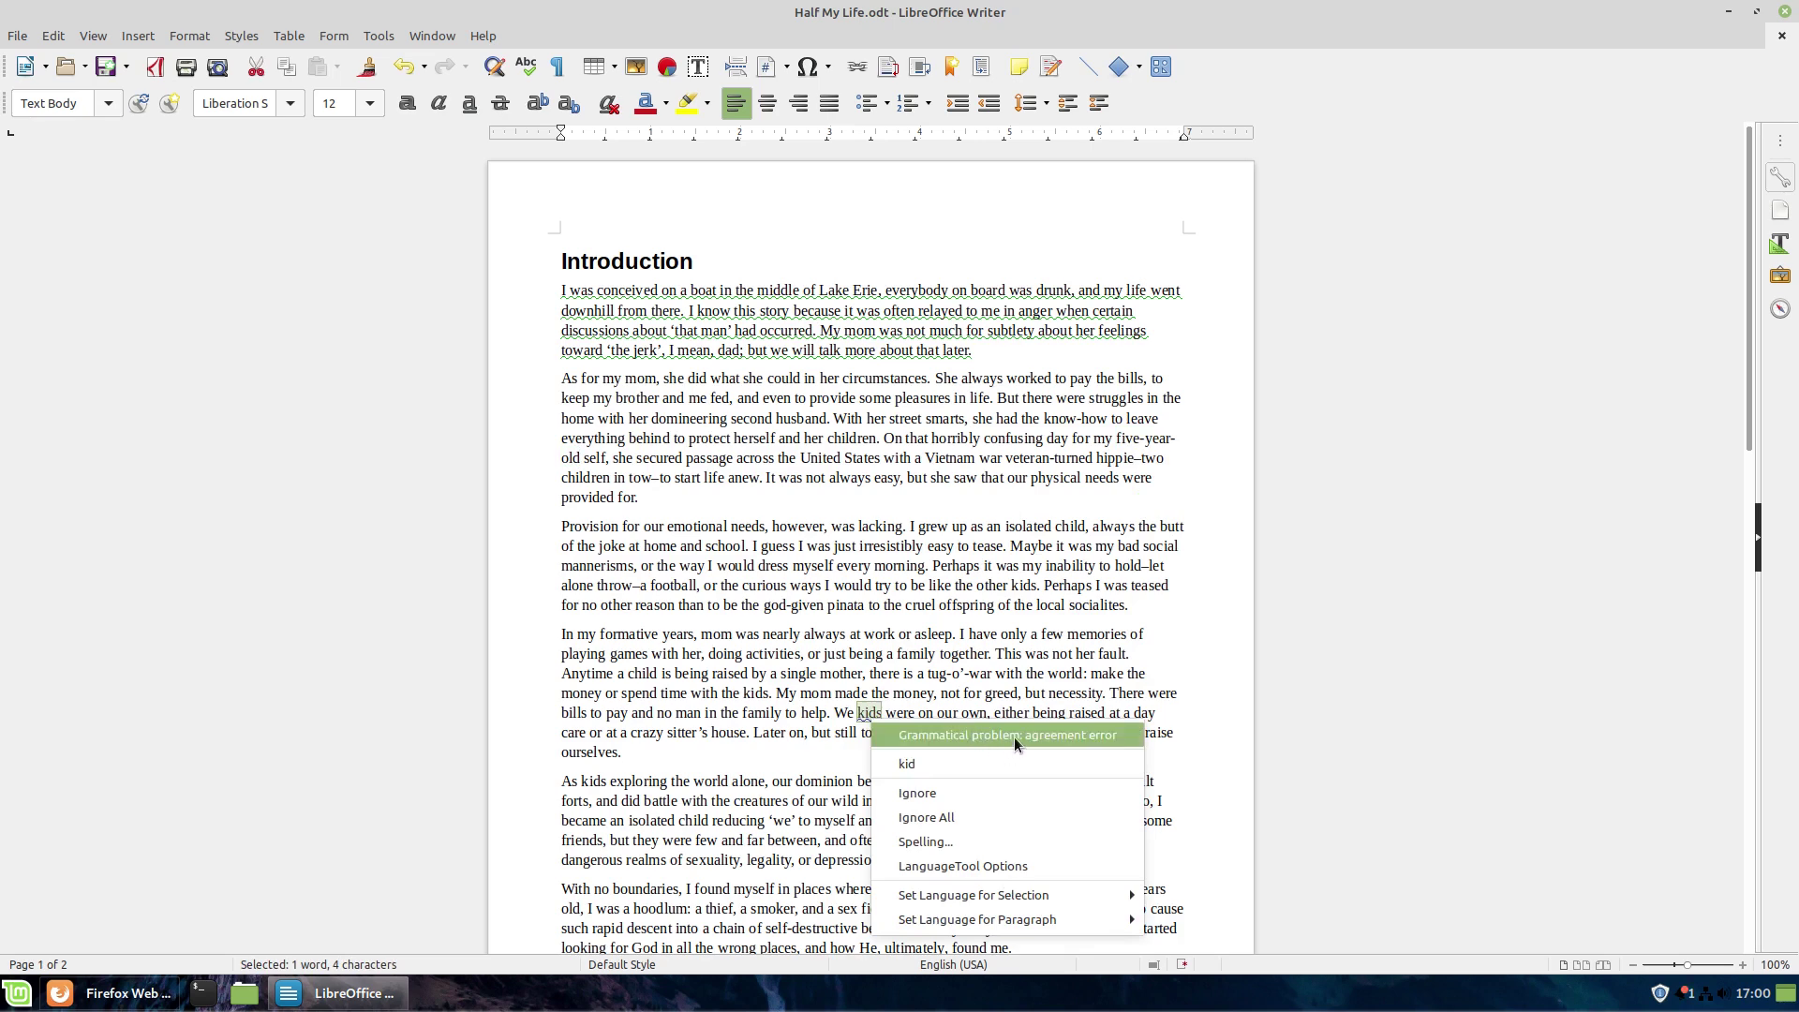
click(848, 718)
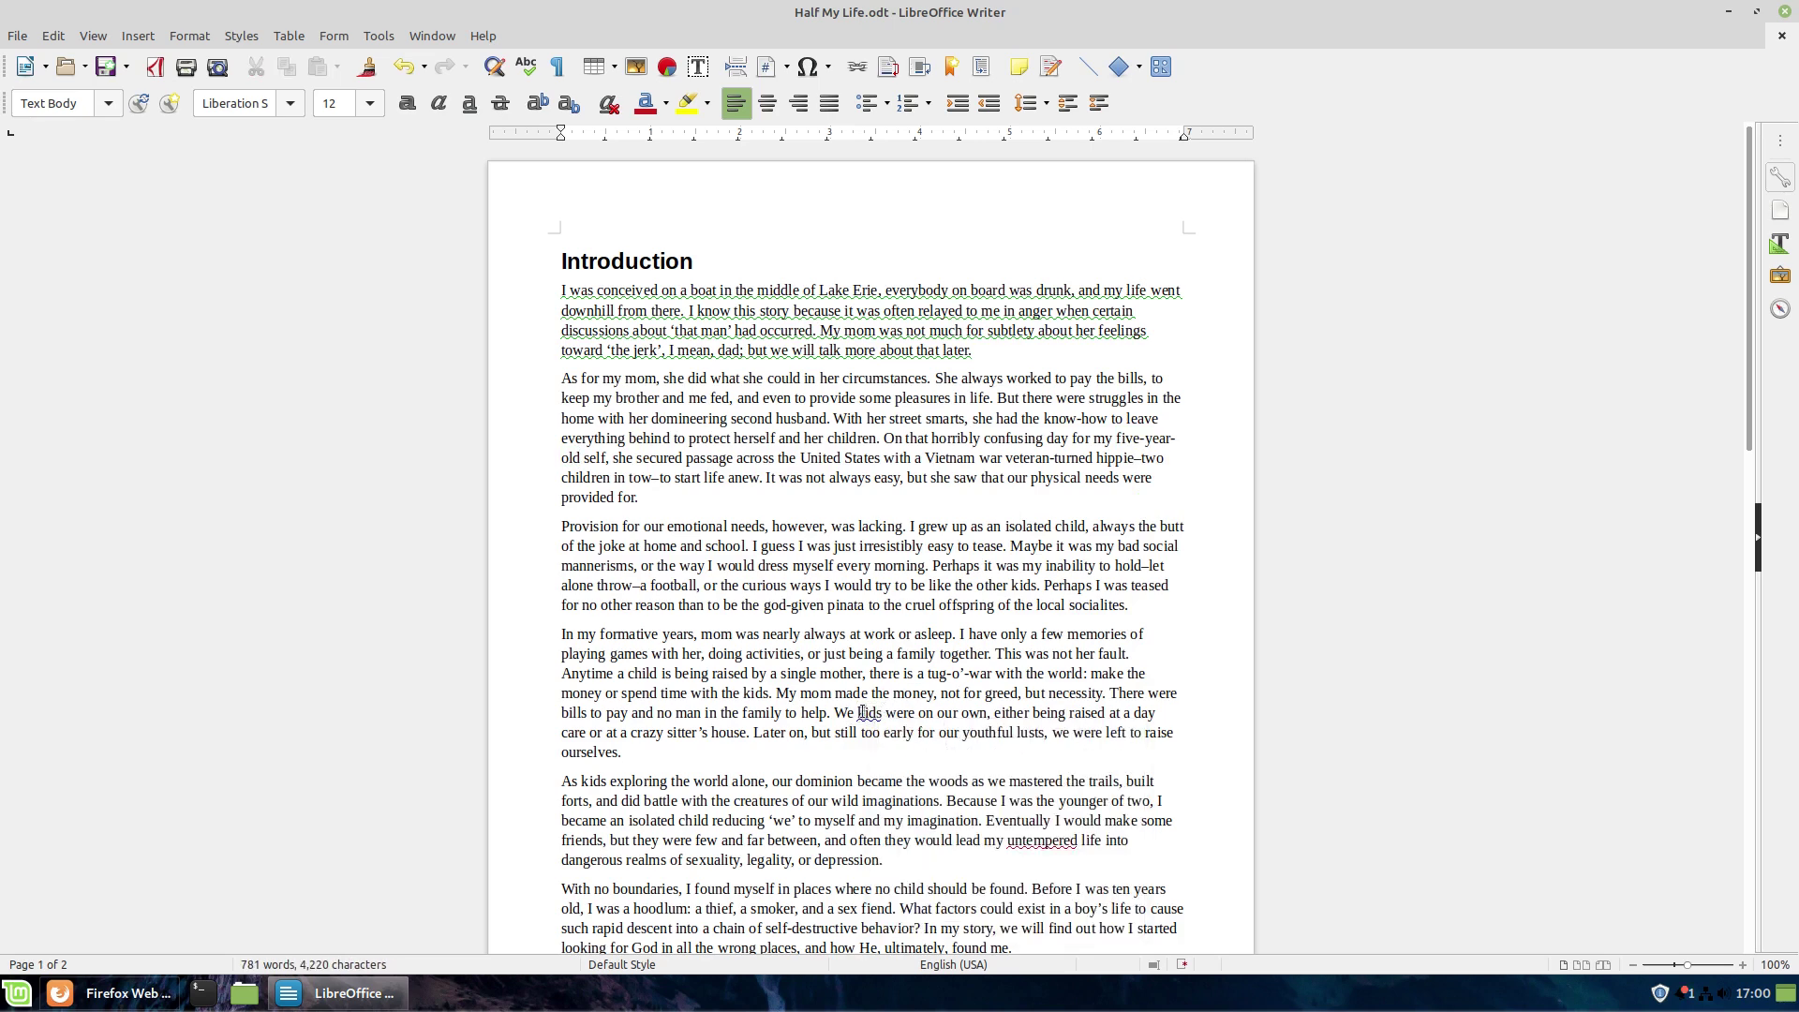
right_click(862, 714)
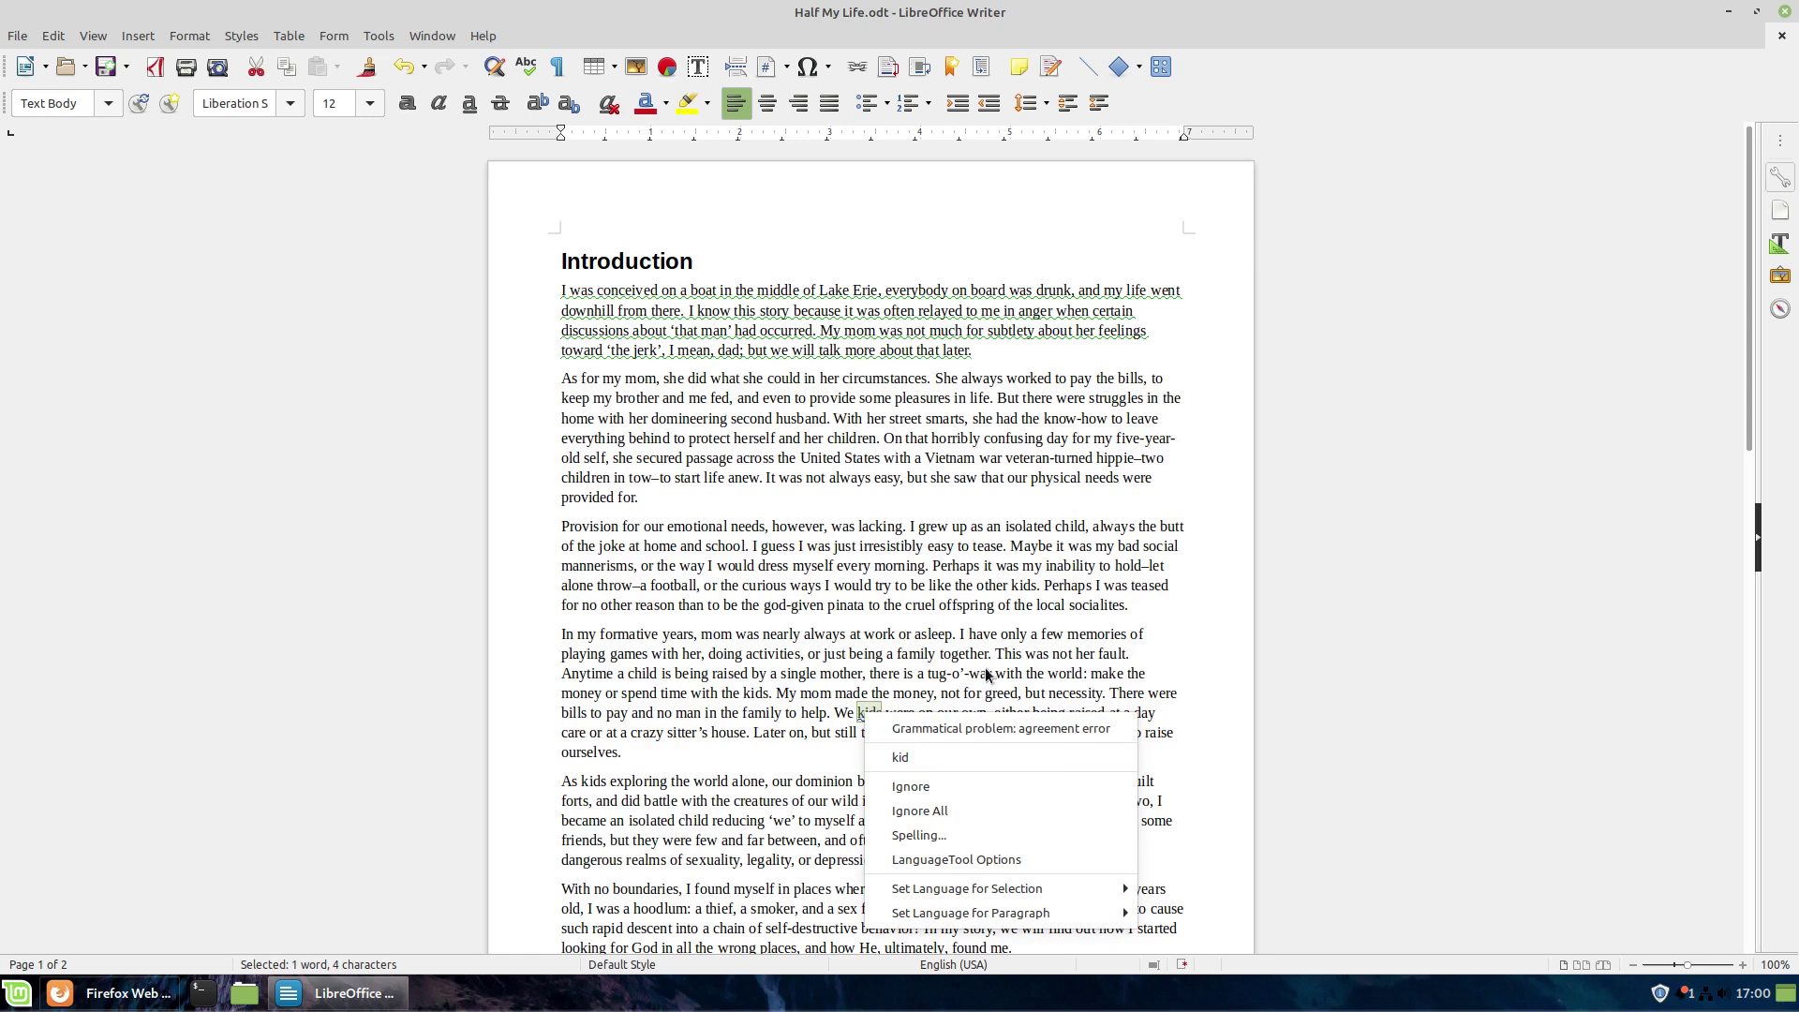
click(952, 703)
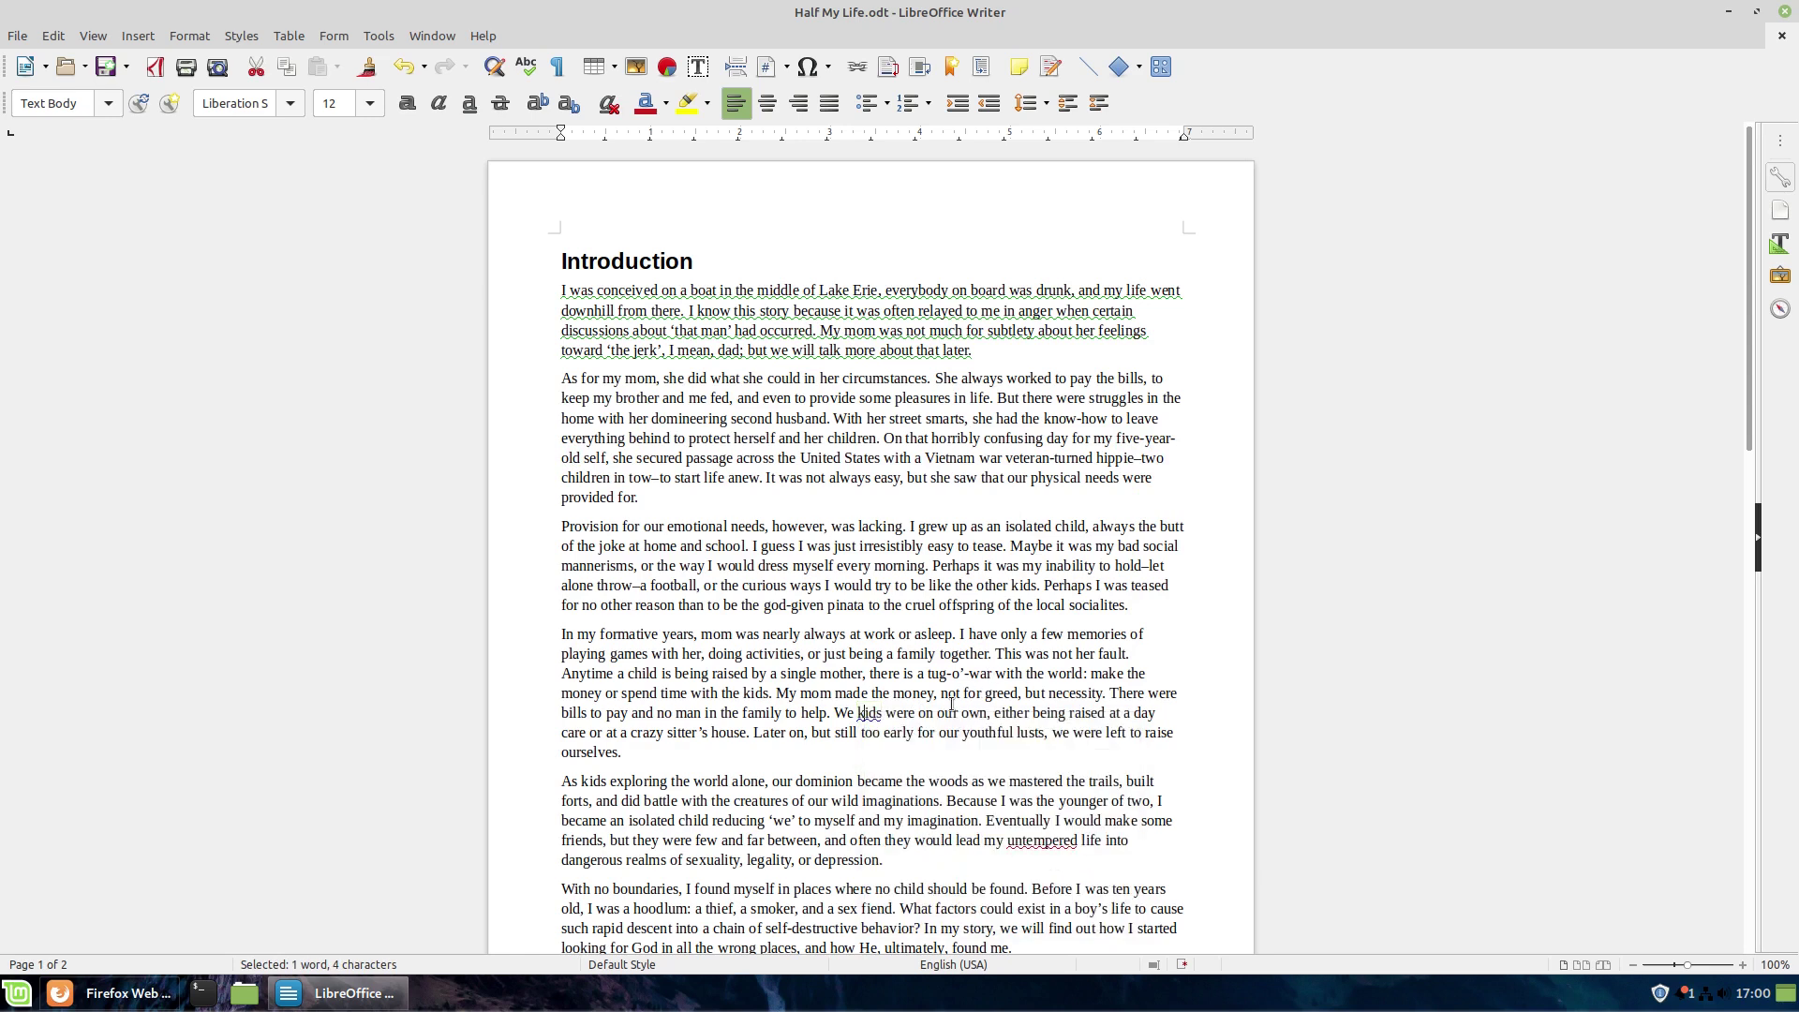
click(853, 714)
key(BackSpace)
key(BackSpace)
text(Usw)
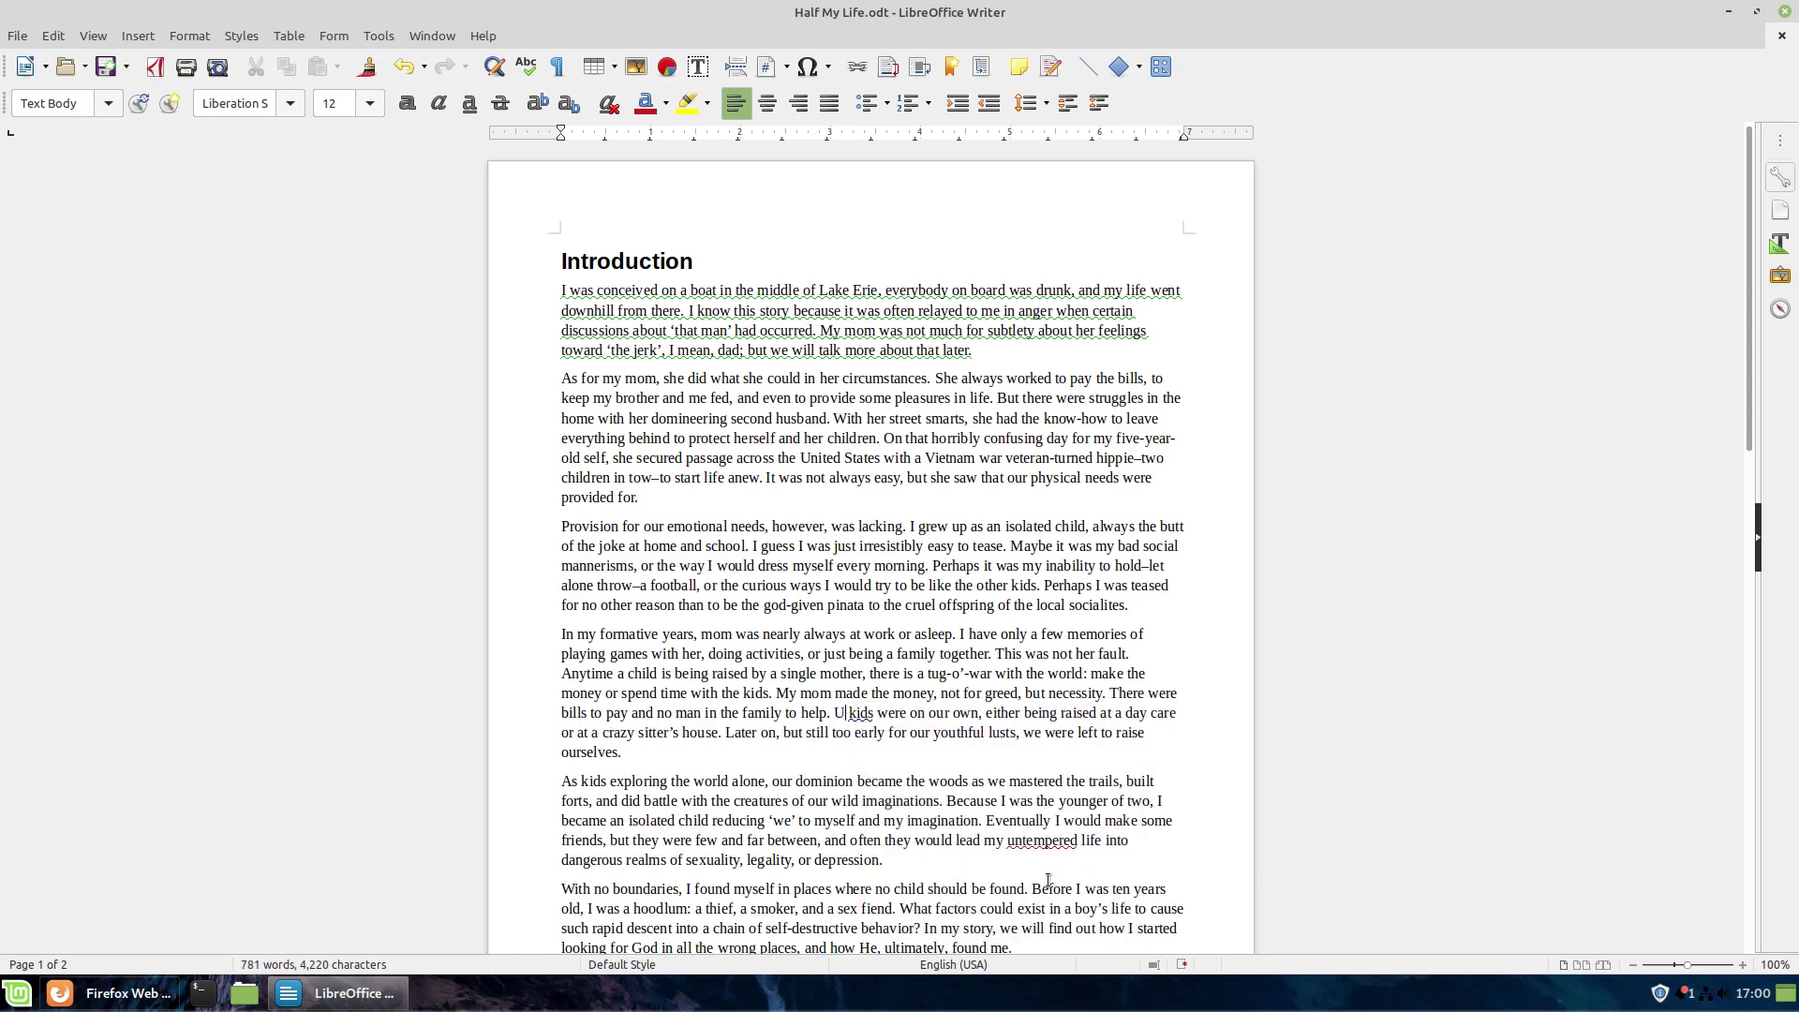
key(BackSpace)
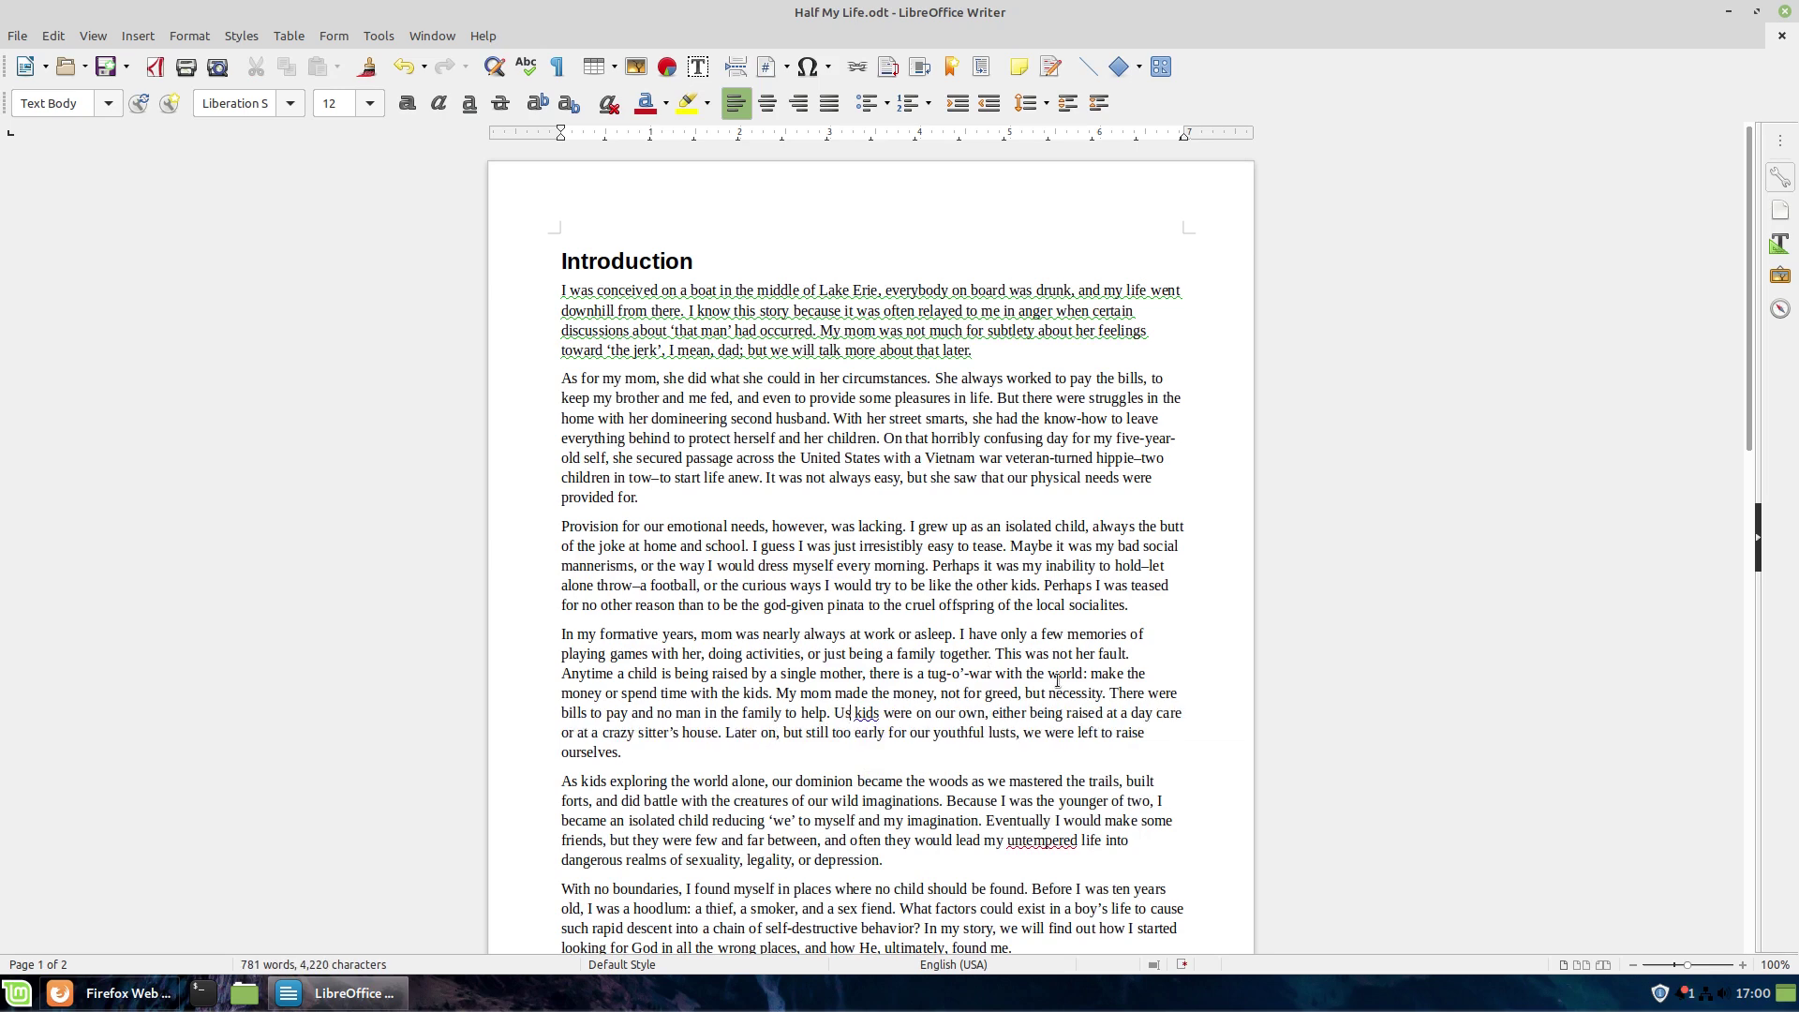
click(992, 692)
- Accept the hyphenated 'twelve-hour' correction for 'twelve hour'
scroll(933, 832, down, 15)
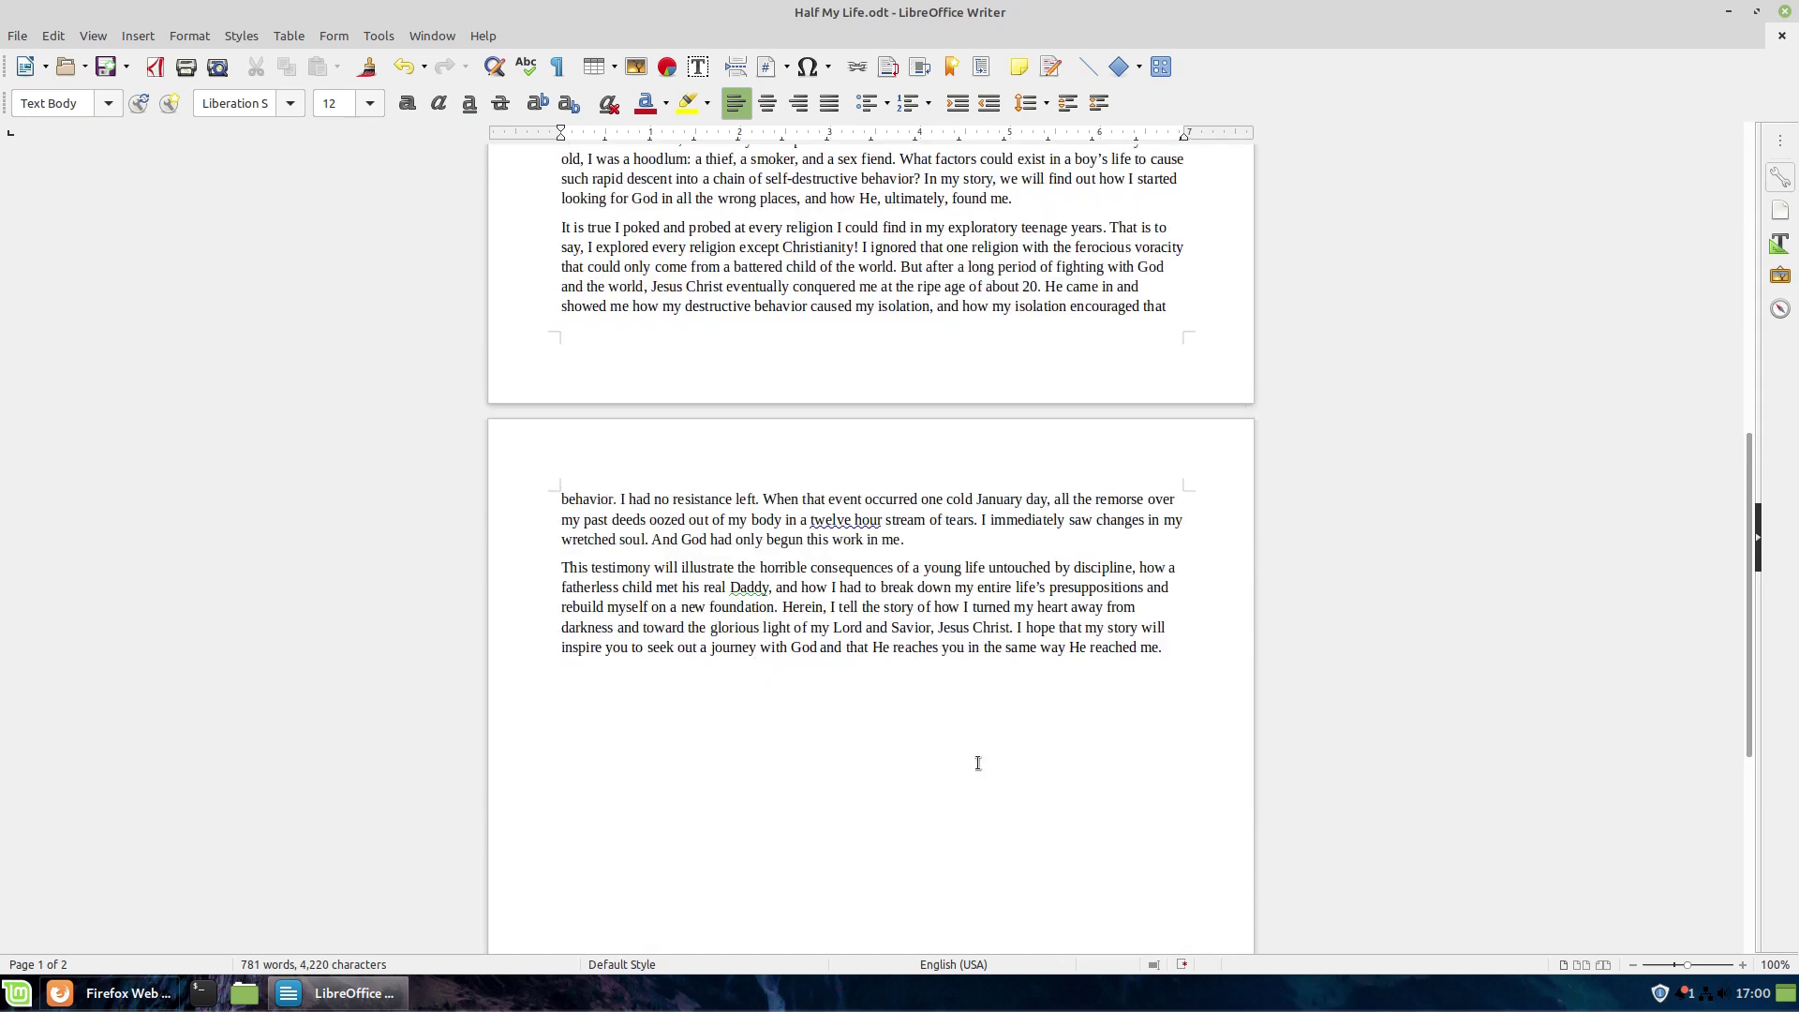
right_click(842, 523)
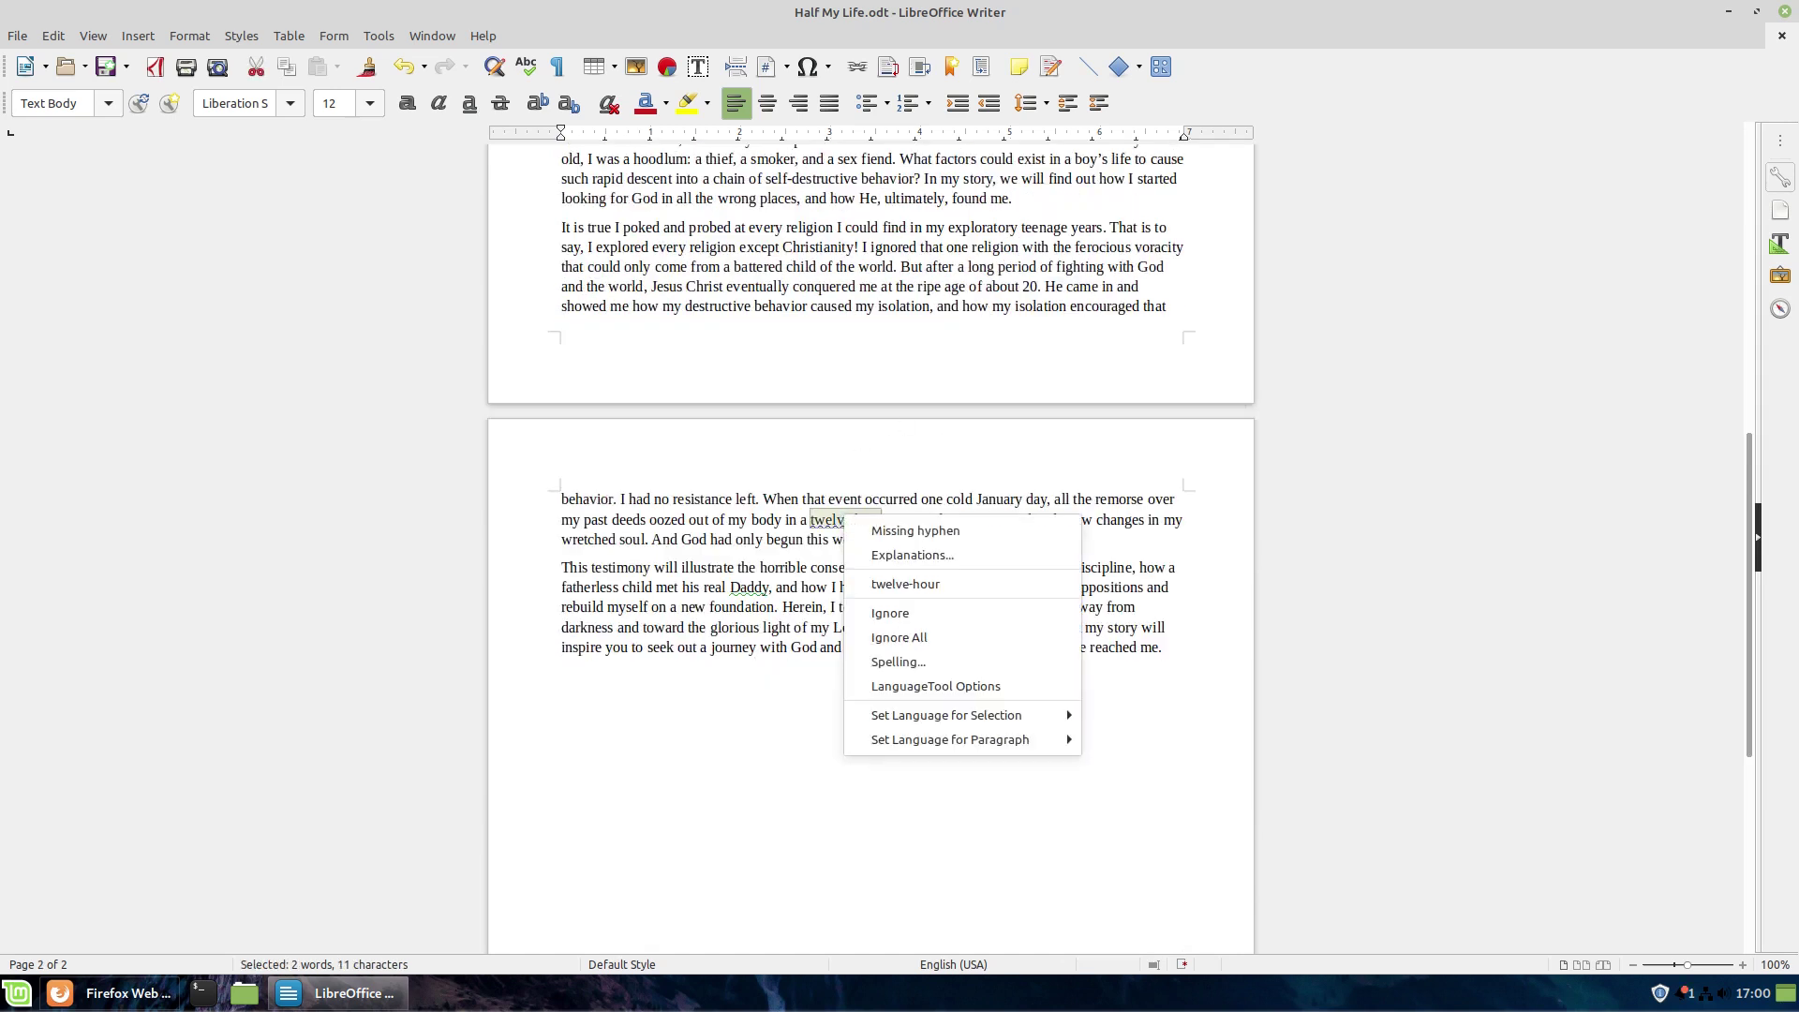
click(898, 584)
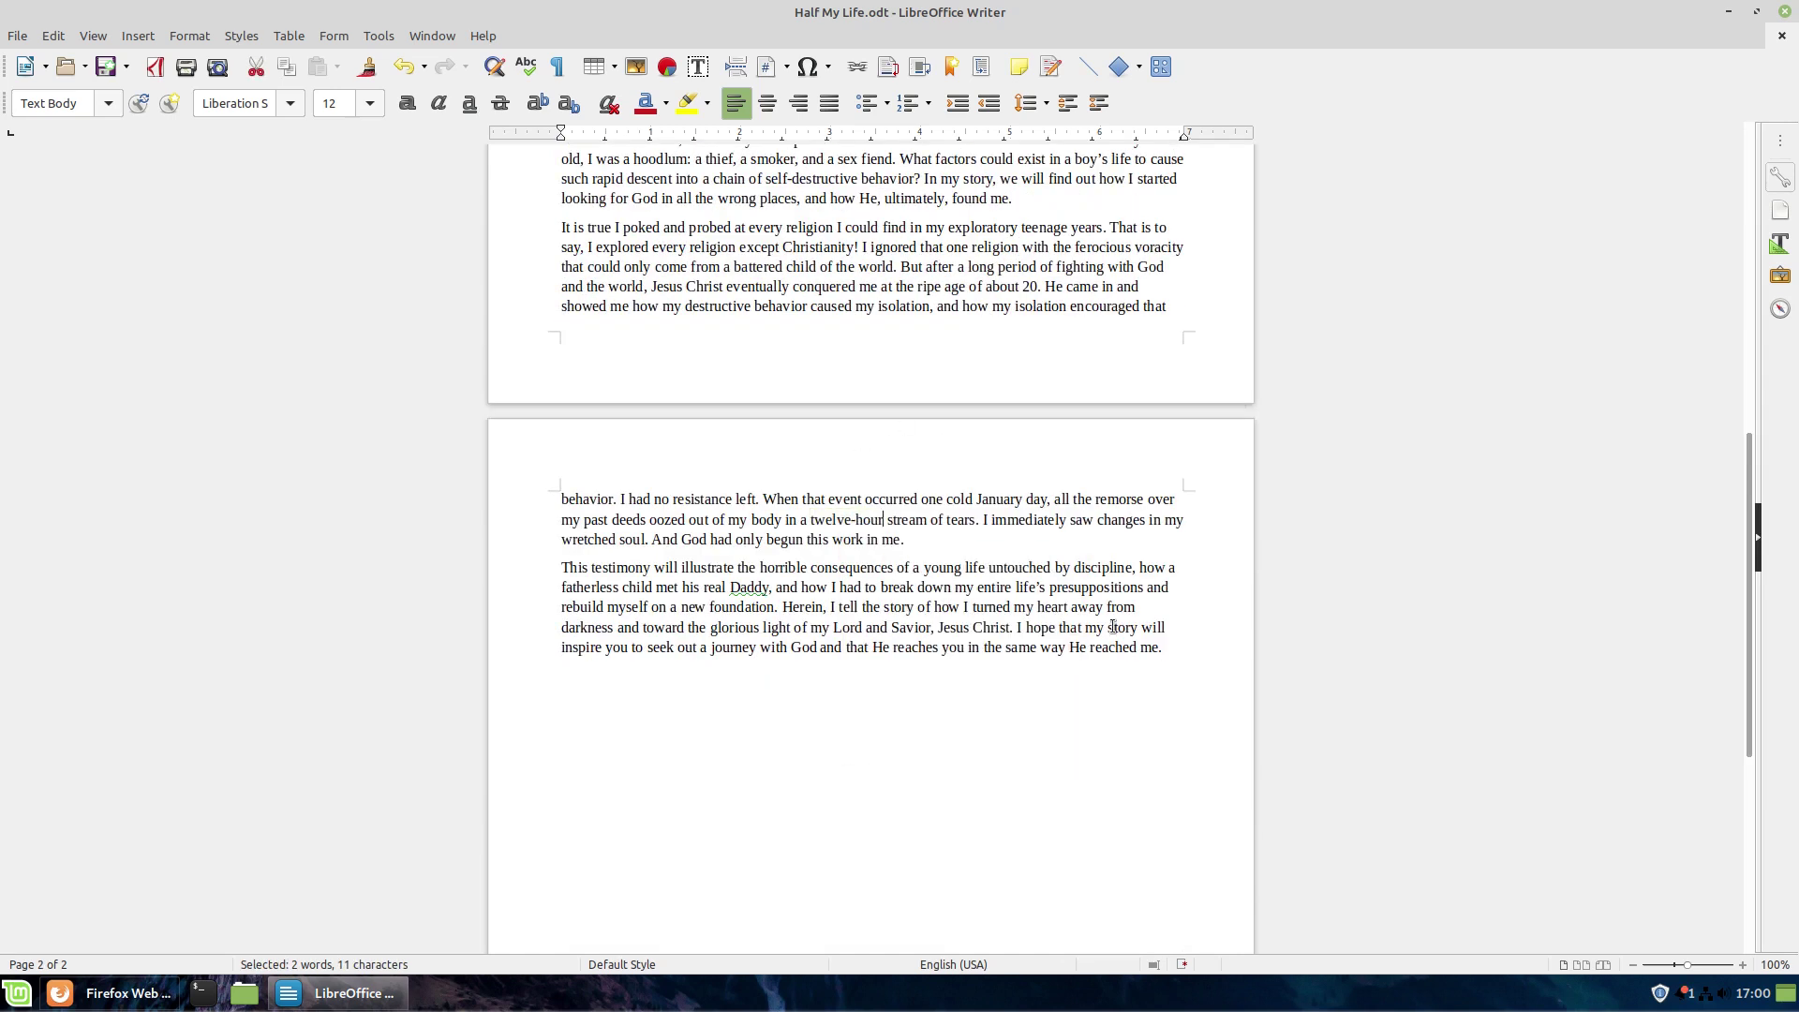
- Copy the whole manuscript and bring Firefox's LanguageTool page forward
scroll(1101, 658, up, 15)
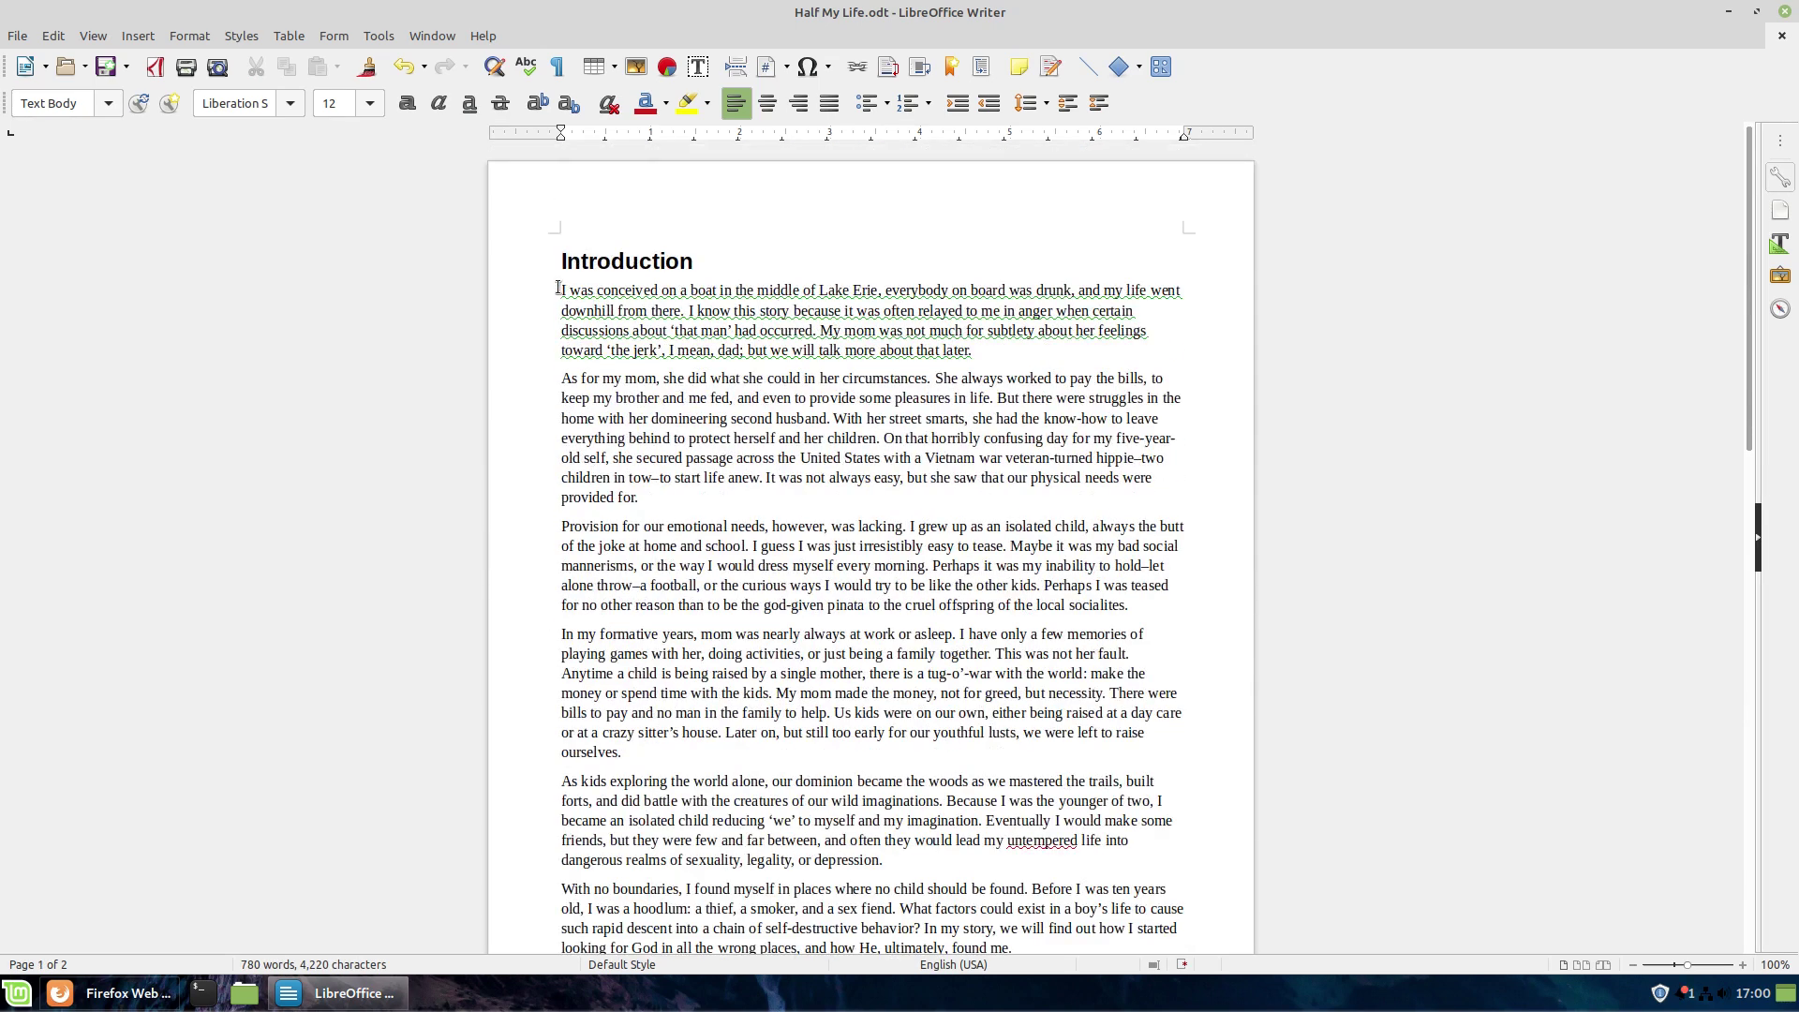
drag(557, 288, 1282, 1002)
key(ctrl+c)
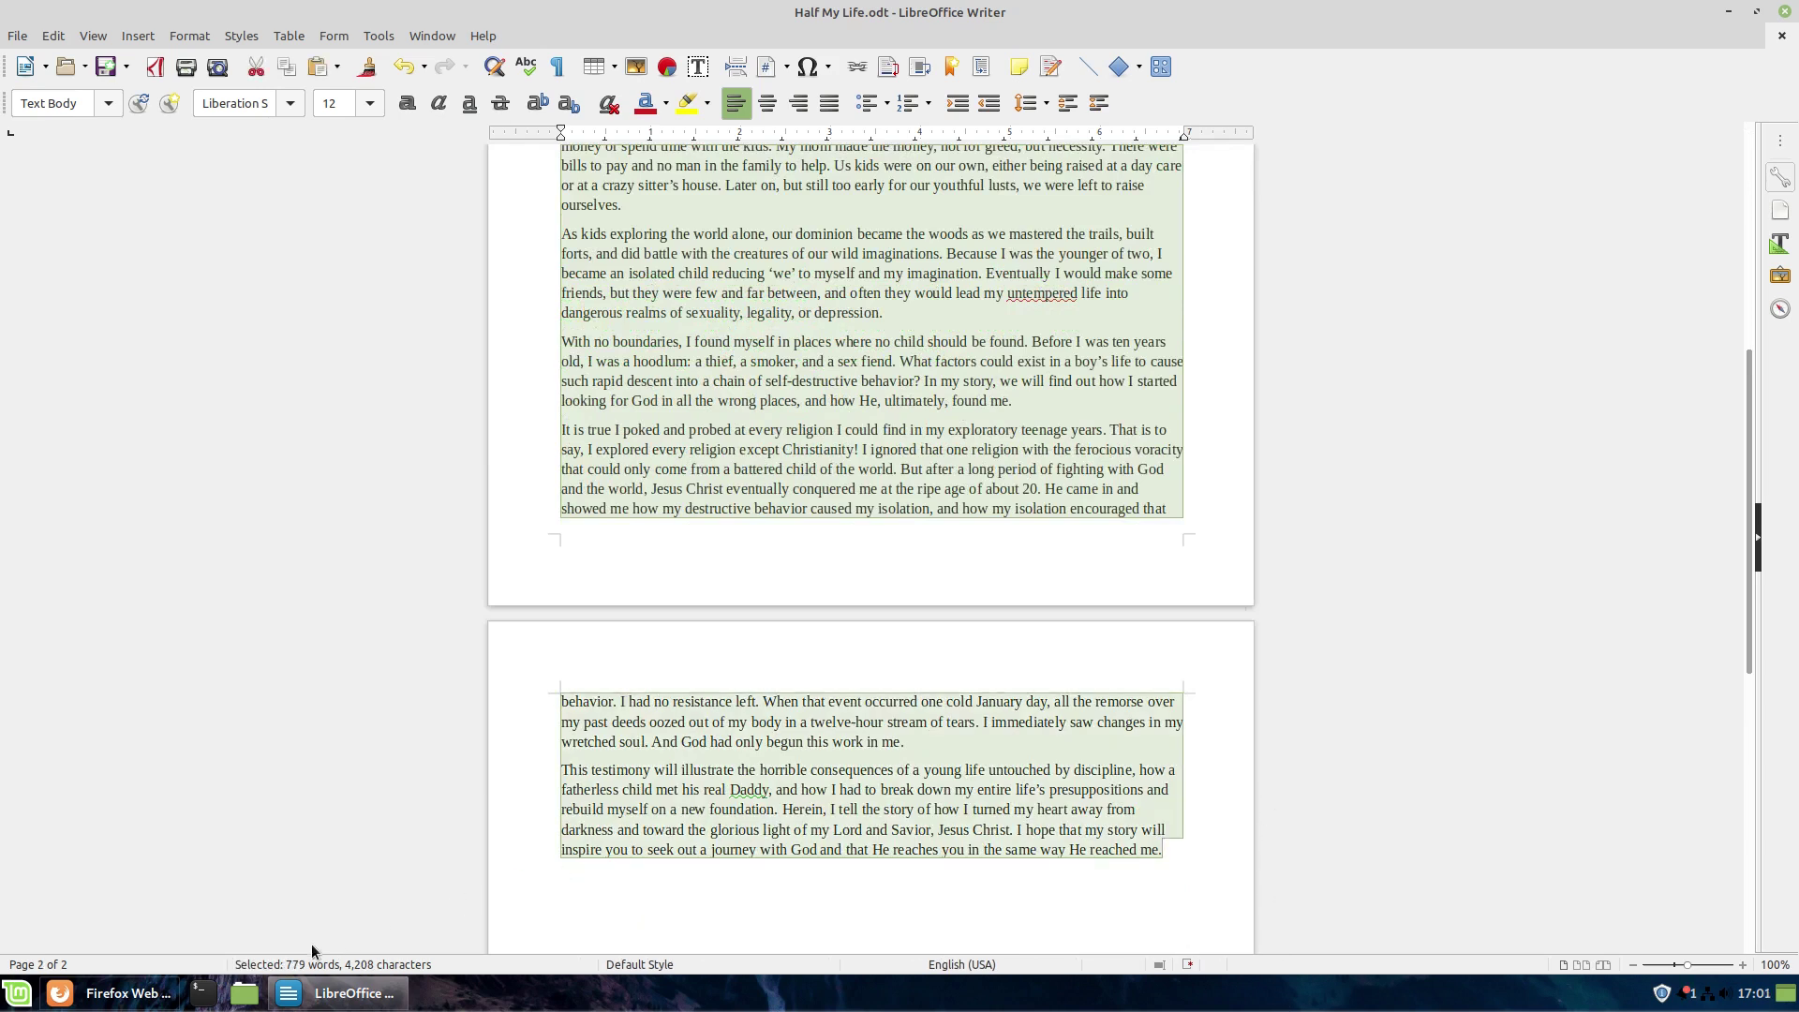
click(157, 991)
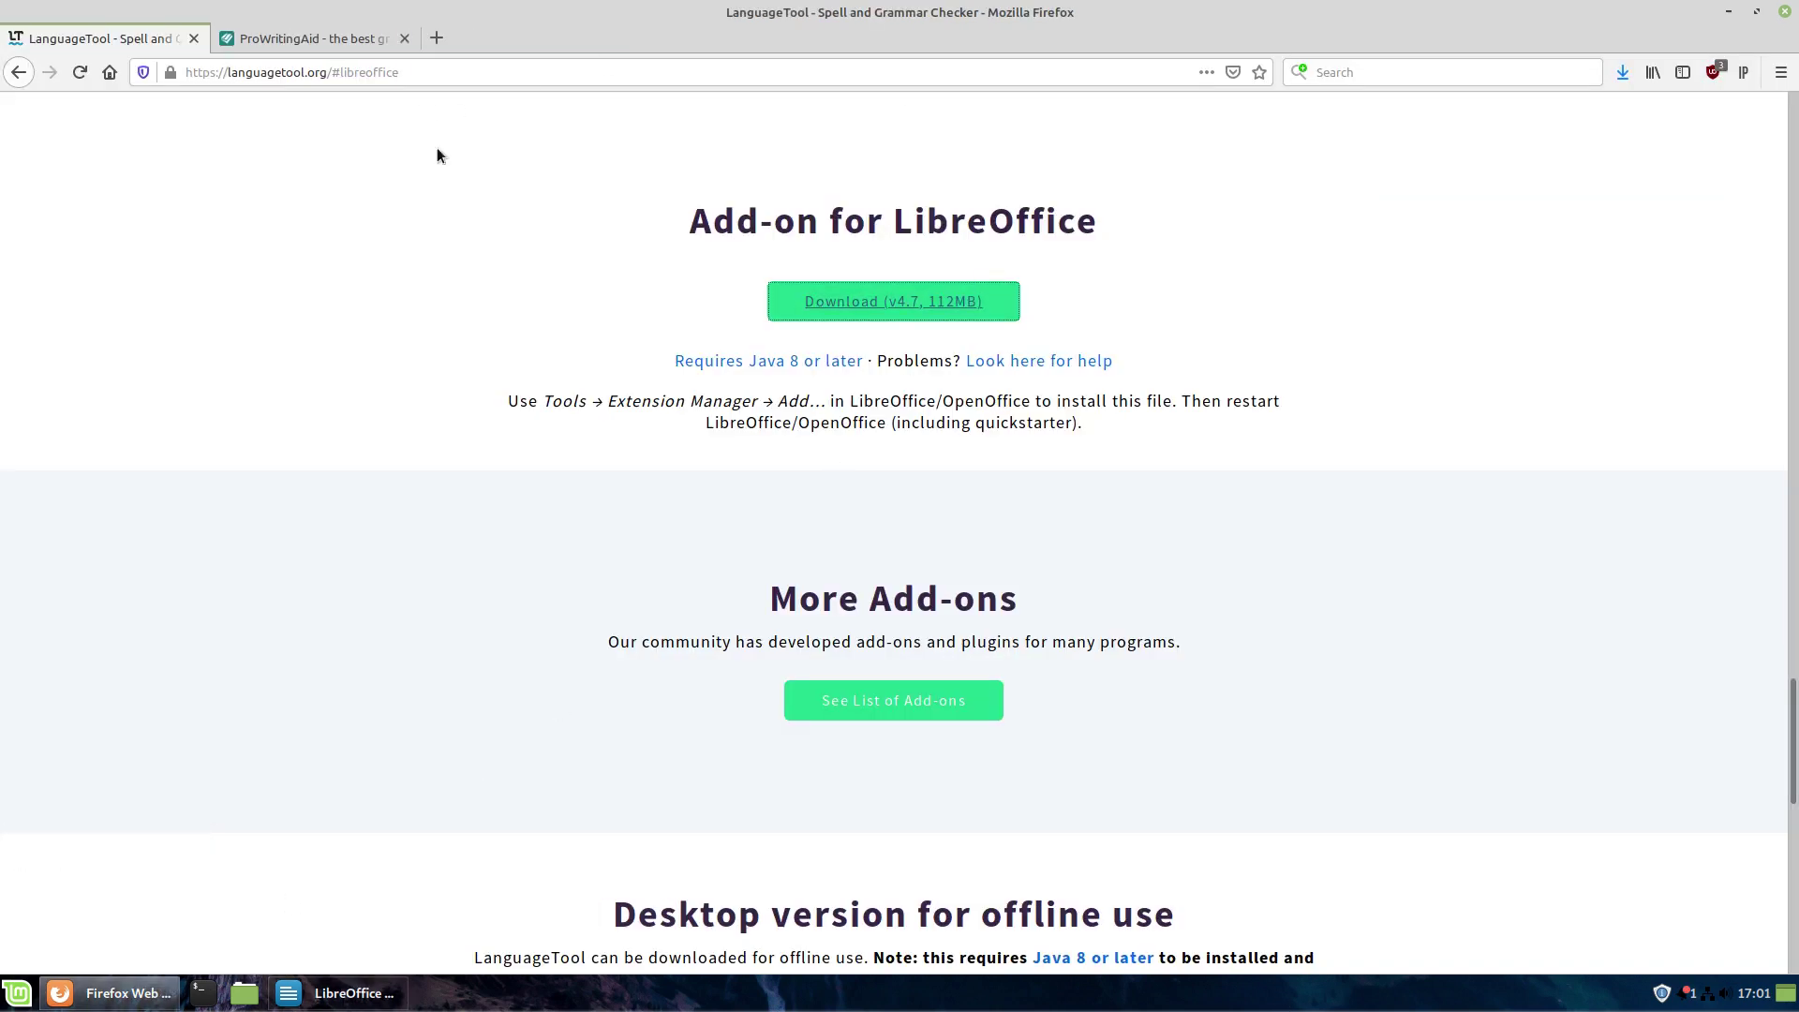
- Replace the checker's sample text with the pasted manuscript
scroll(465, 262, up, 6)
scroll(464, 262, up, 15)
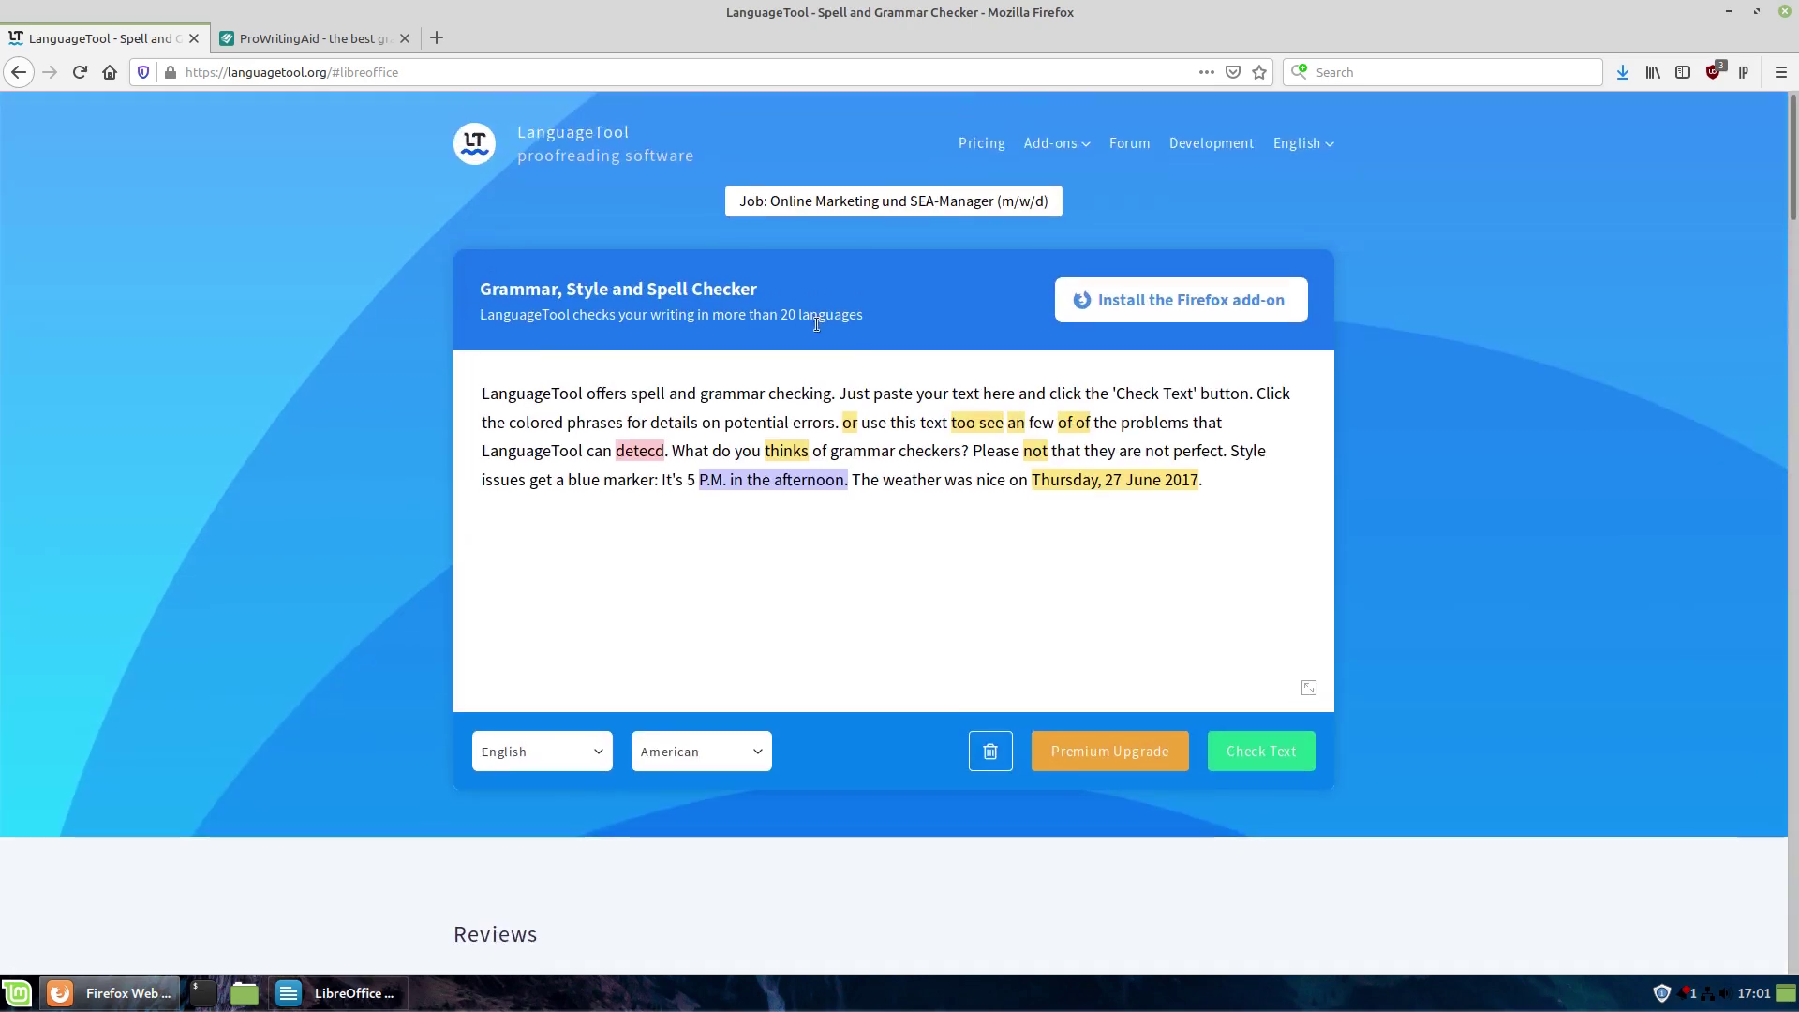
drag(1285, 518, 656, 266)
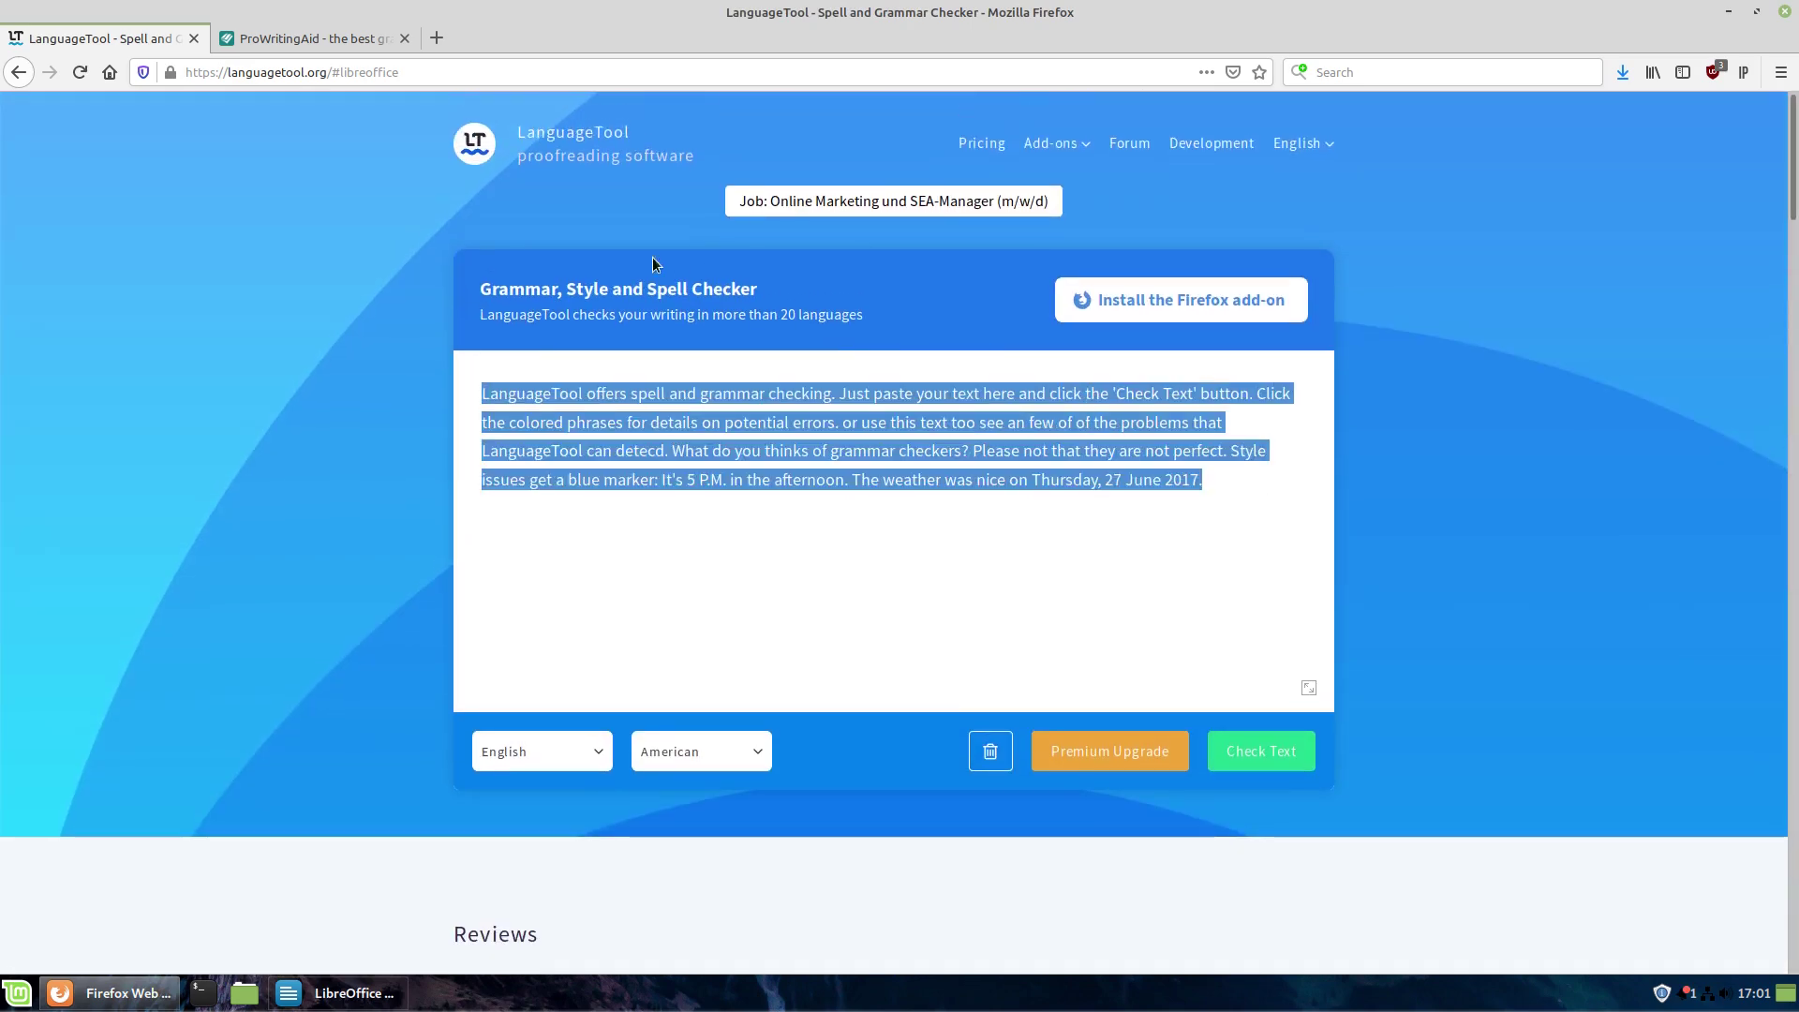
key(BackSpace)
key(ctrl+v)
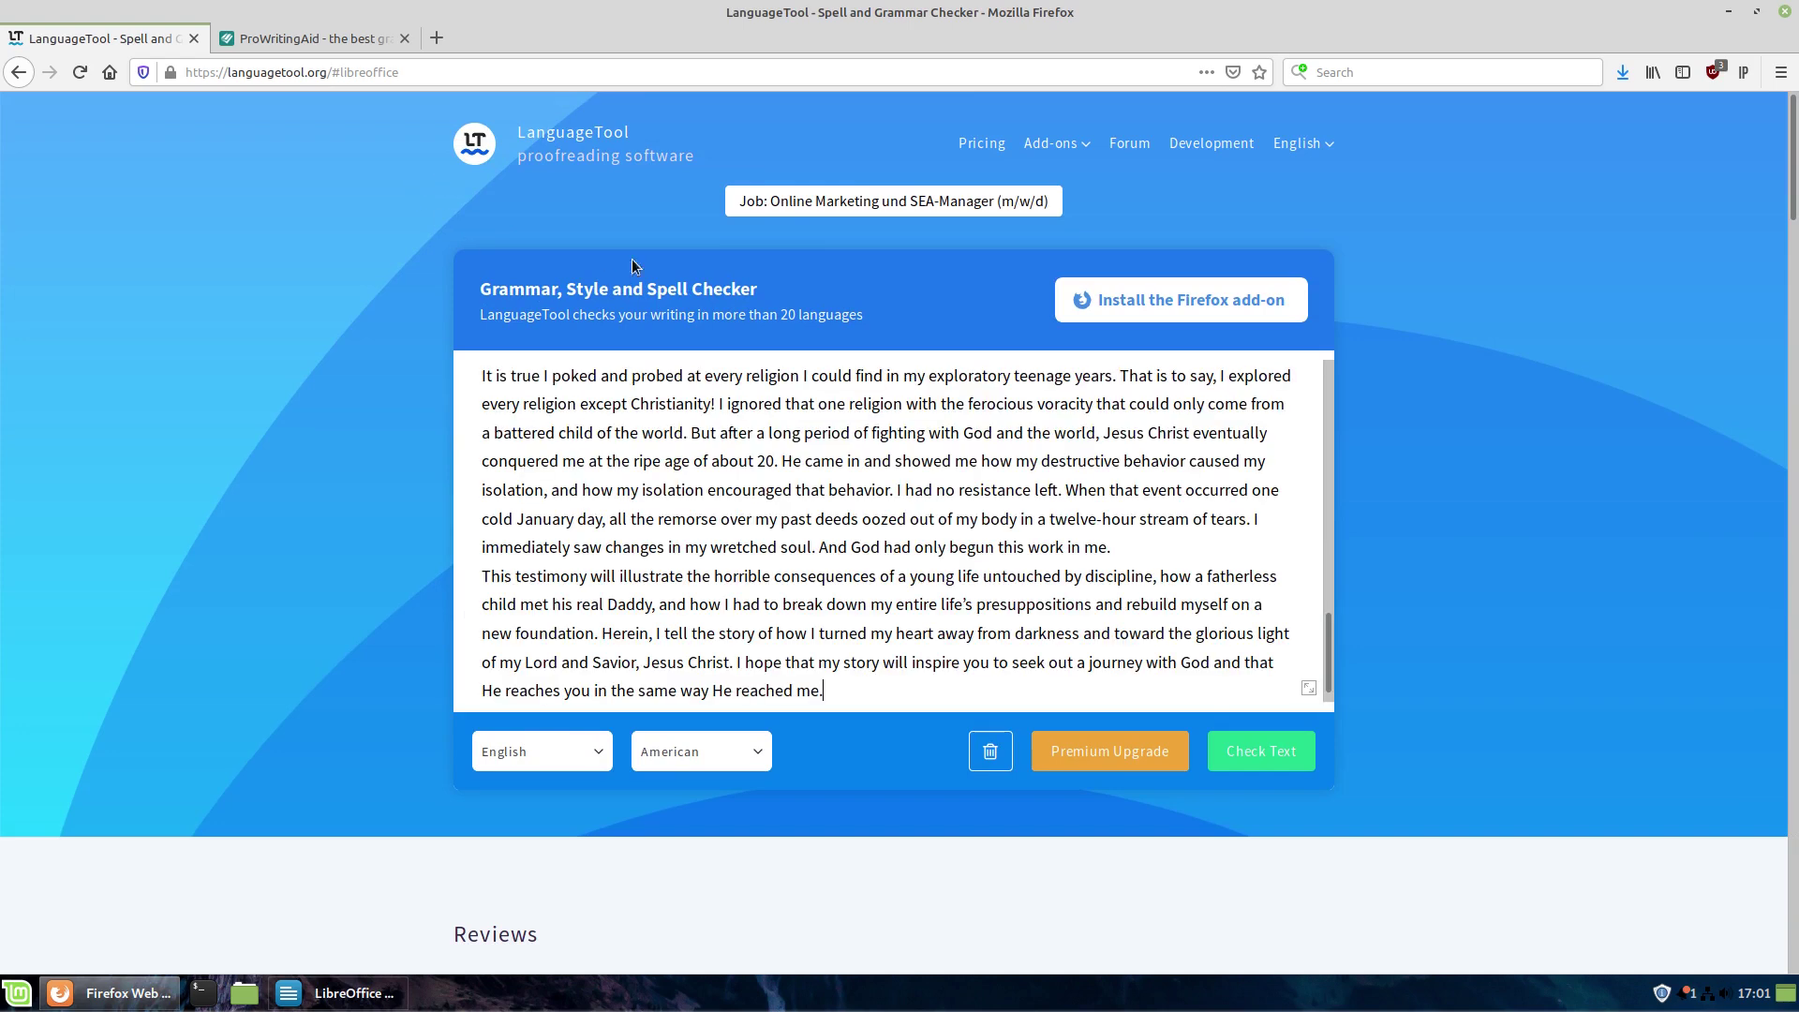
drag(1017, 520, 1000, 507)
- Scroll through the pasted manuscript, then bring up ProWritingAid's homepage
scroll(1000, 504, up, 15)
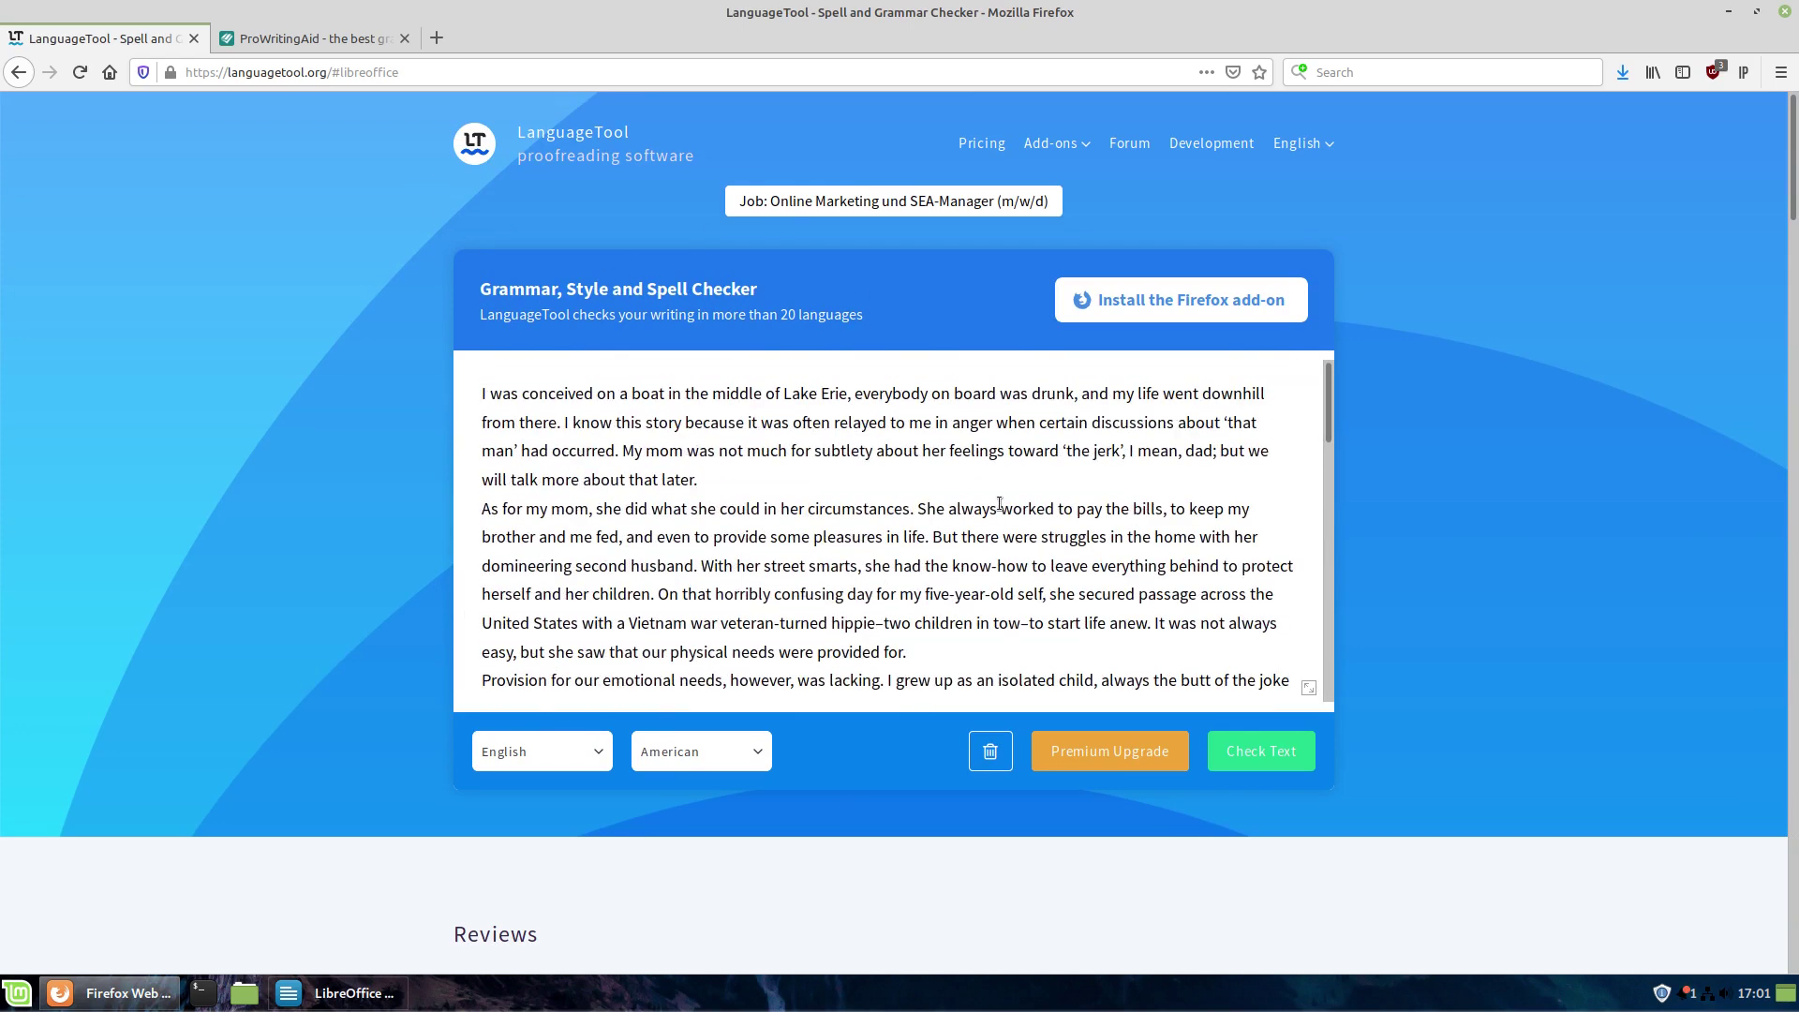
scroll(1057, 539, down, 6)
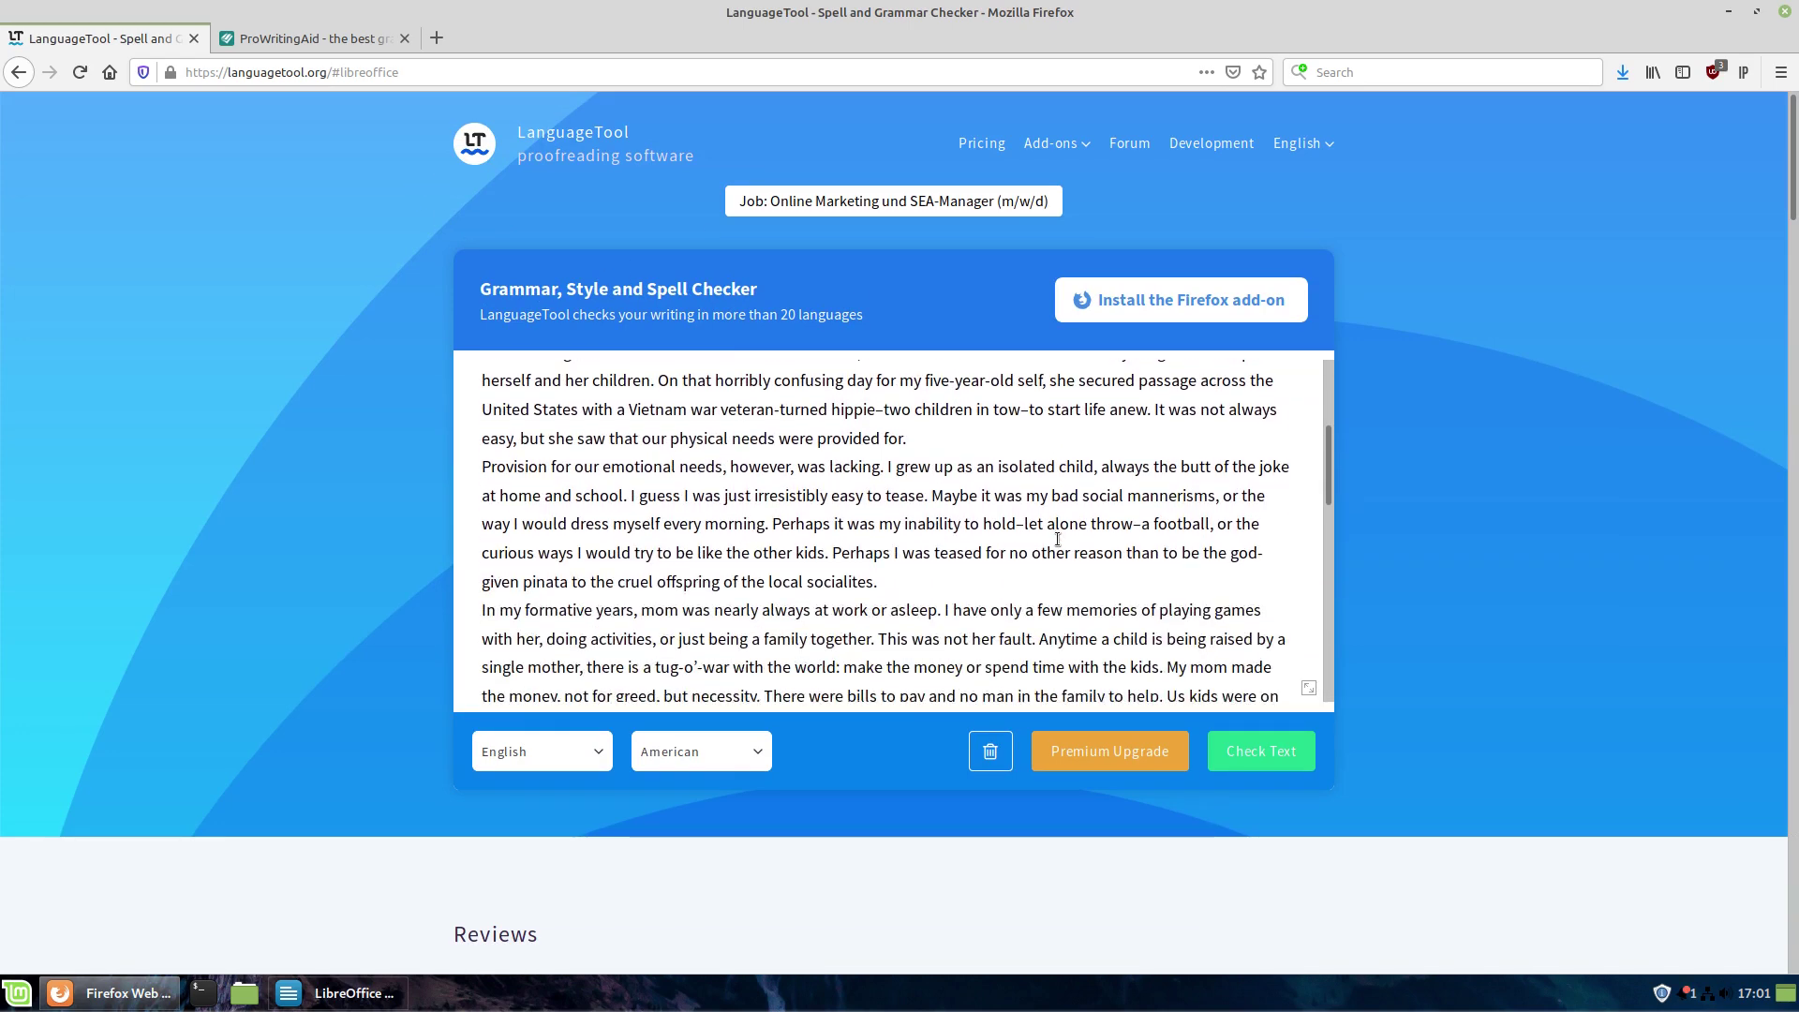
scroll(1058, 539, down, 10)
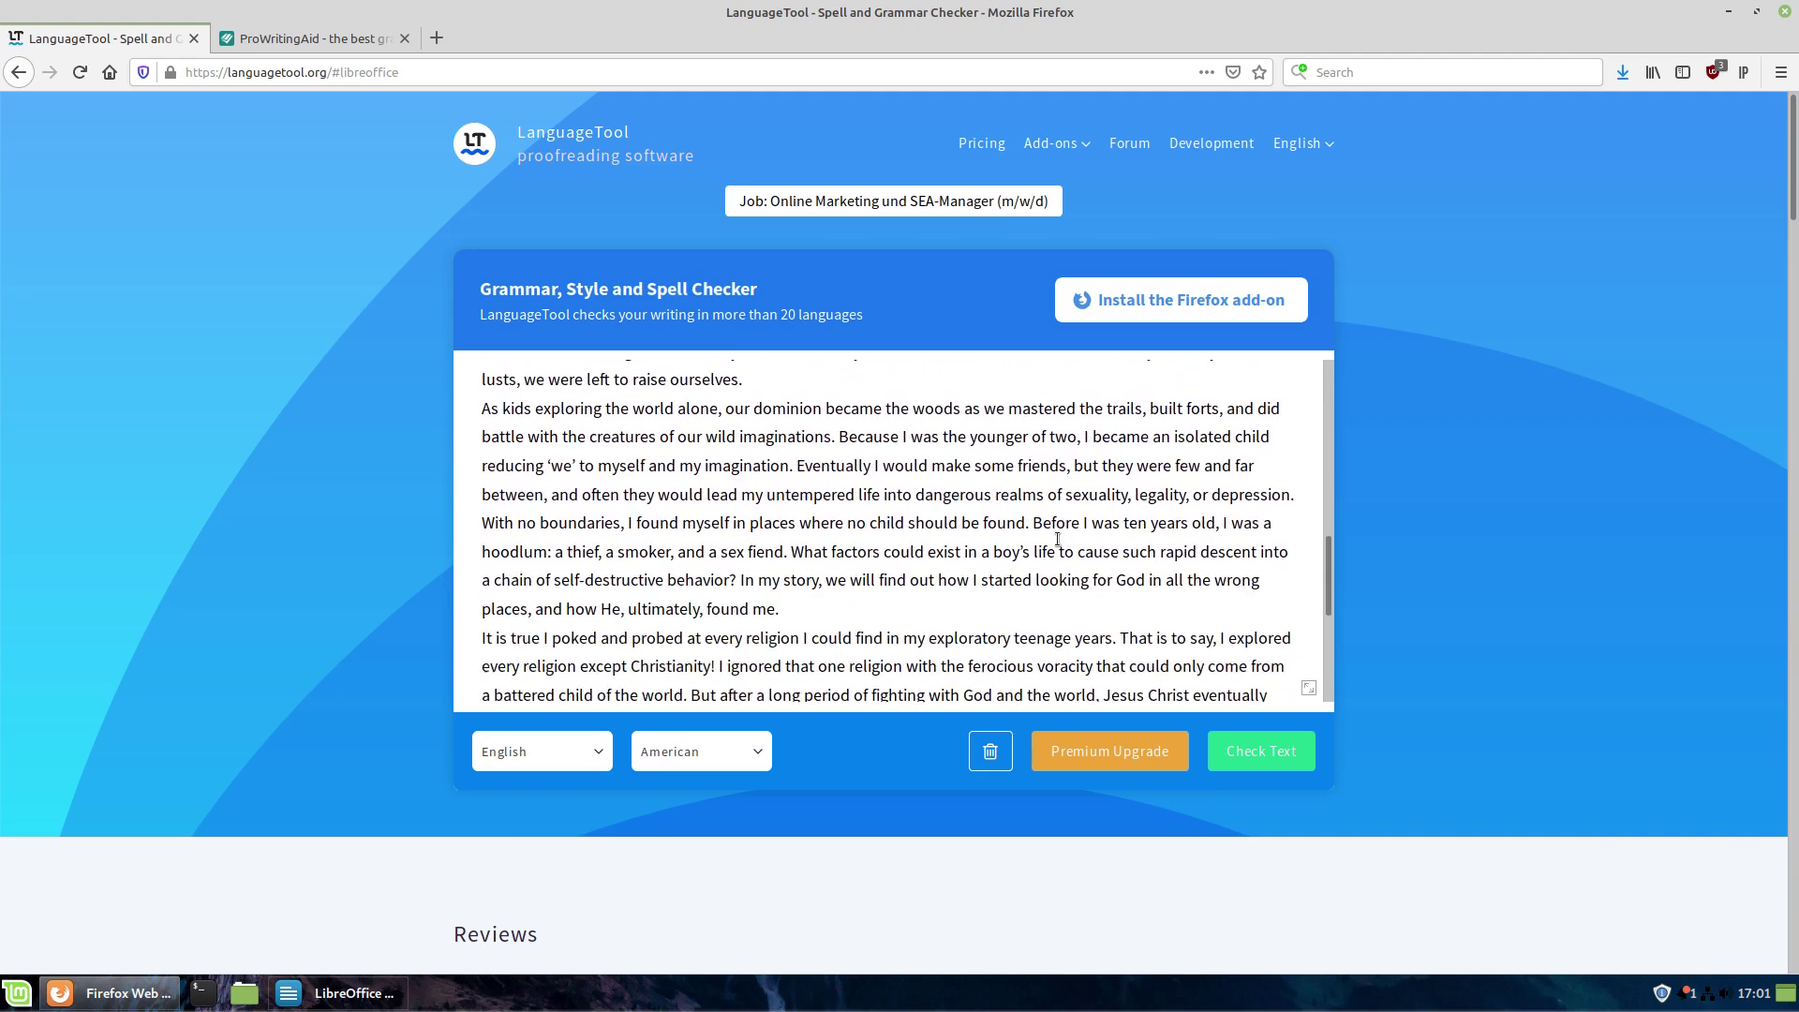
scroll(1057, 538, down, 2)
scroll(1116, 585, down, 1)
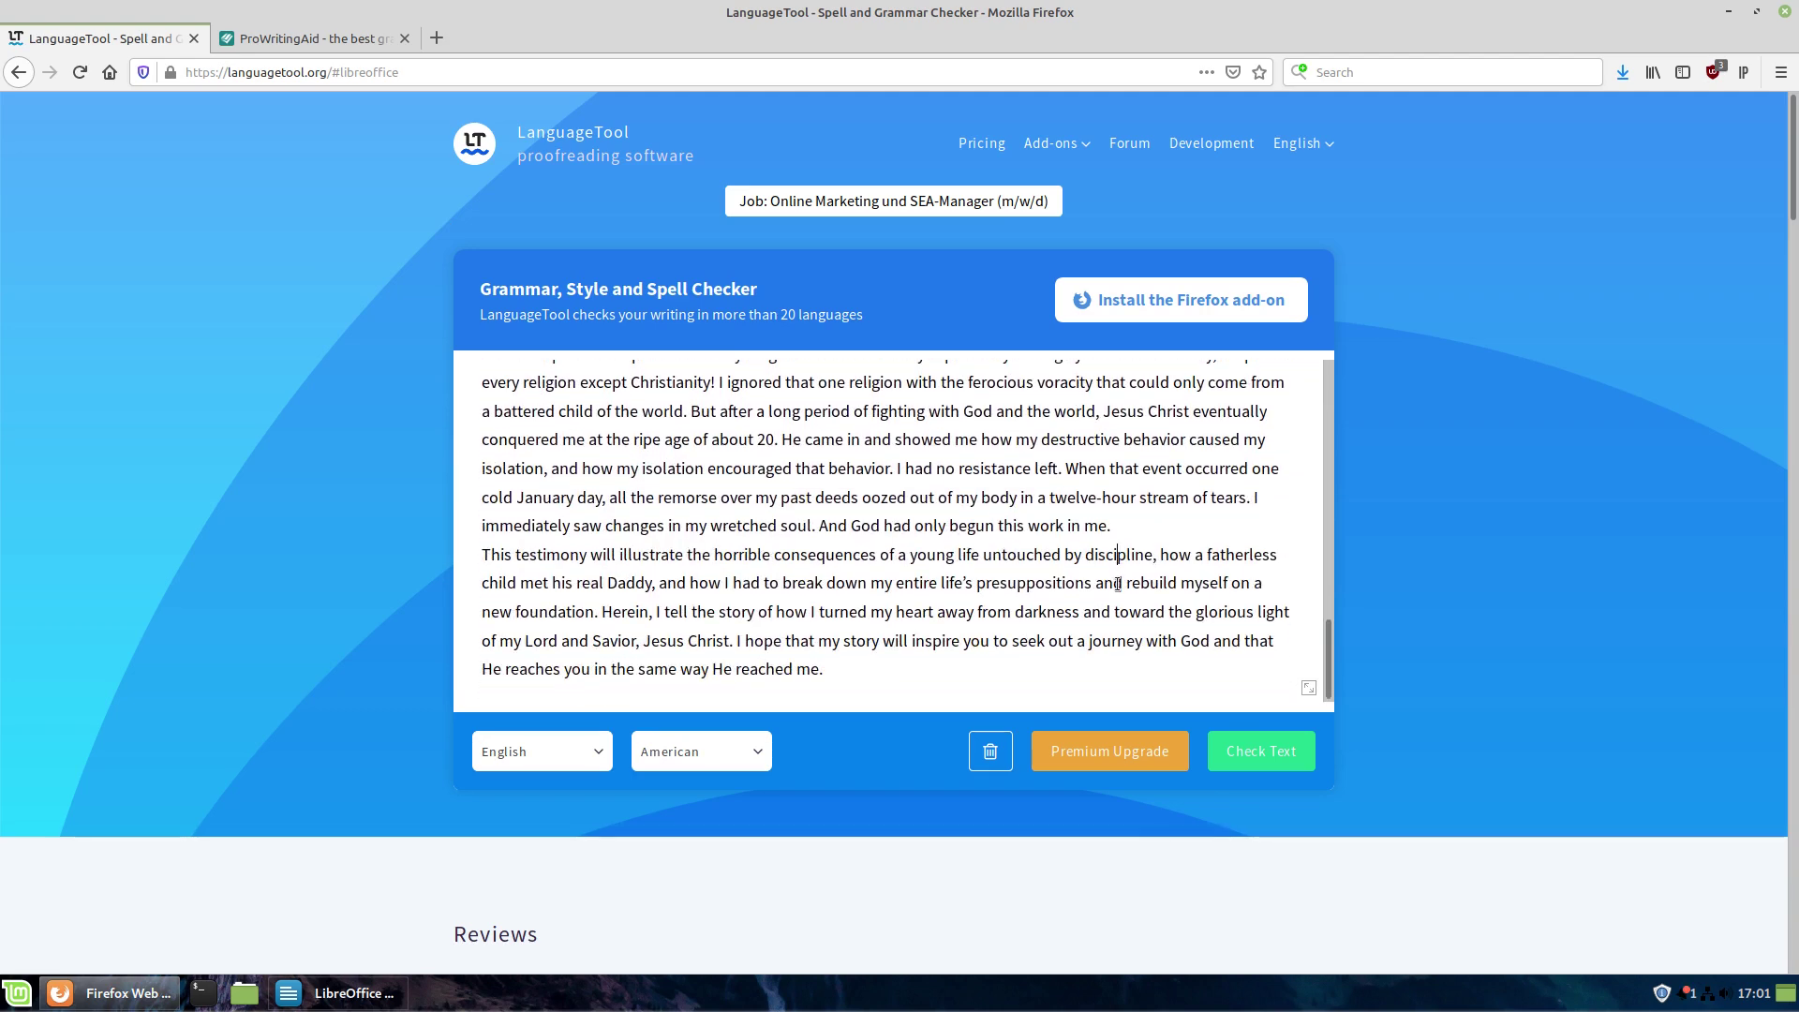
scroll(1115, 584, up, 19)
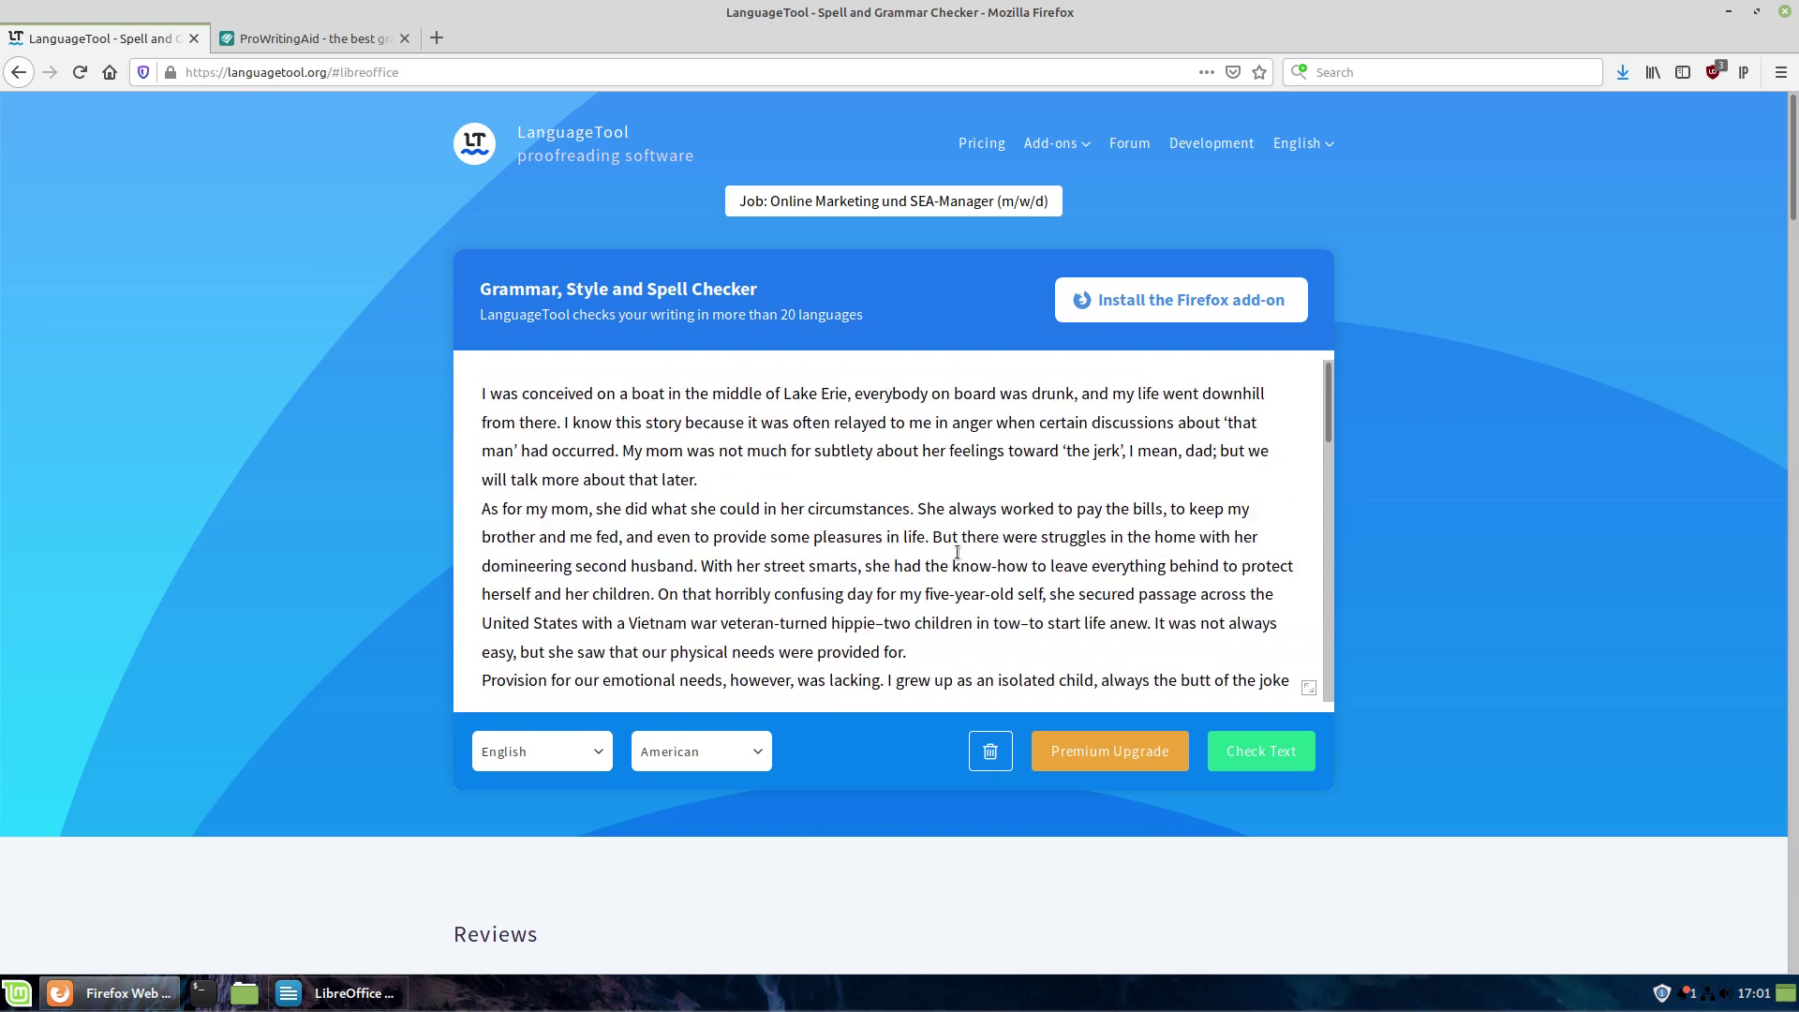
scroll(824, 525, down, 2)
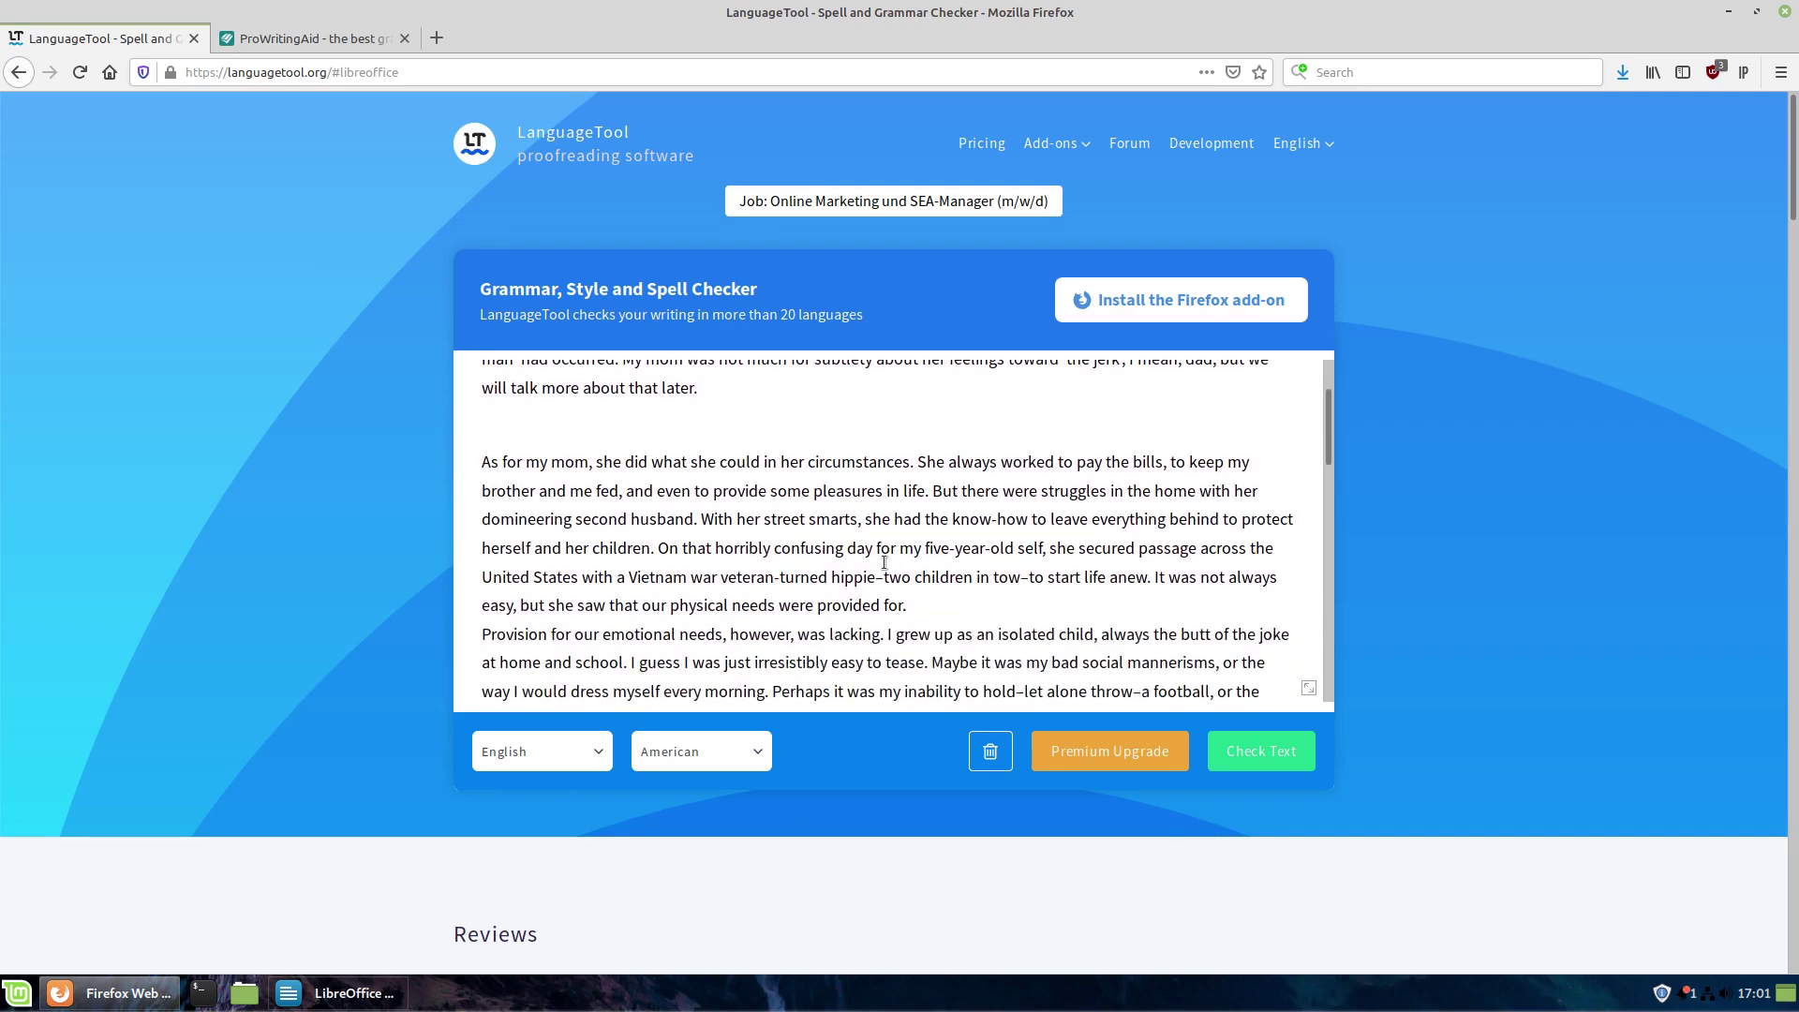
scroll(1055, 549, down, 2)
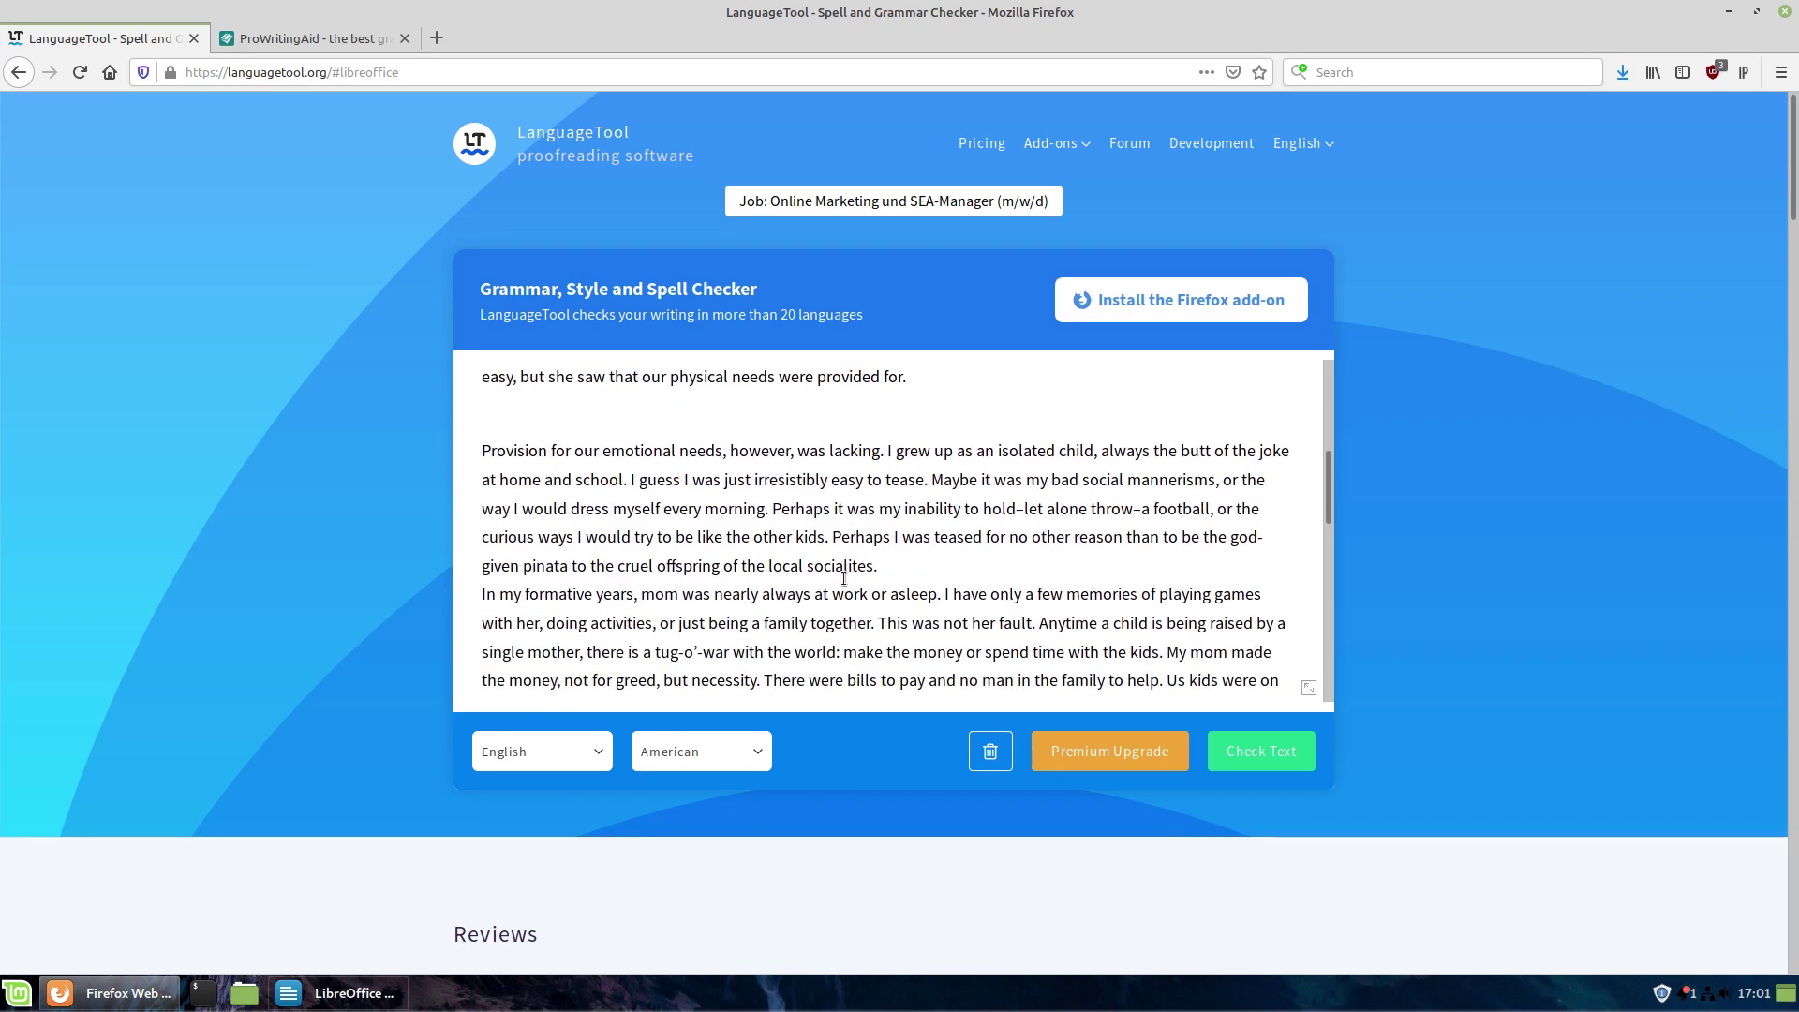
click(309, 39)
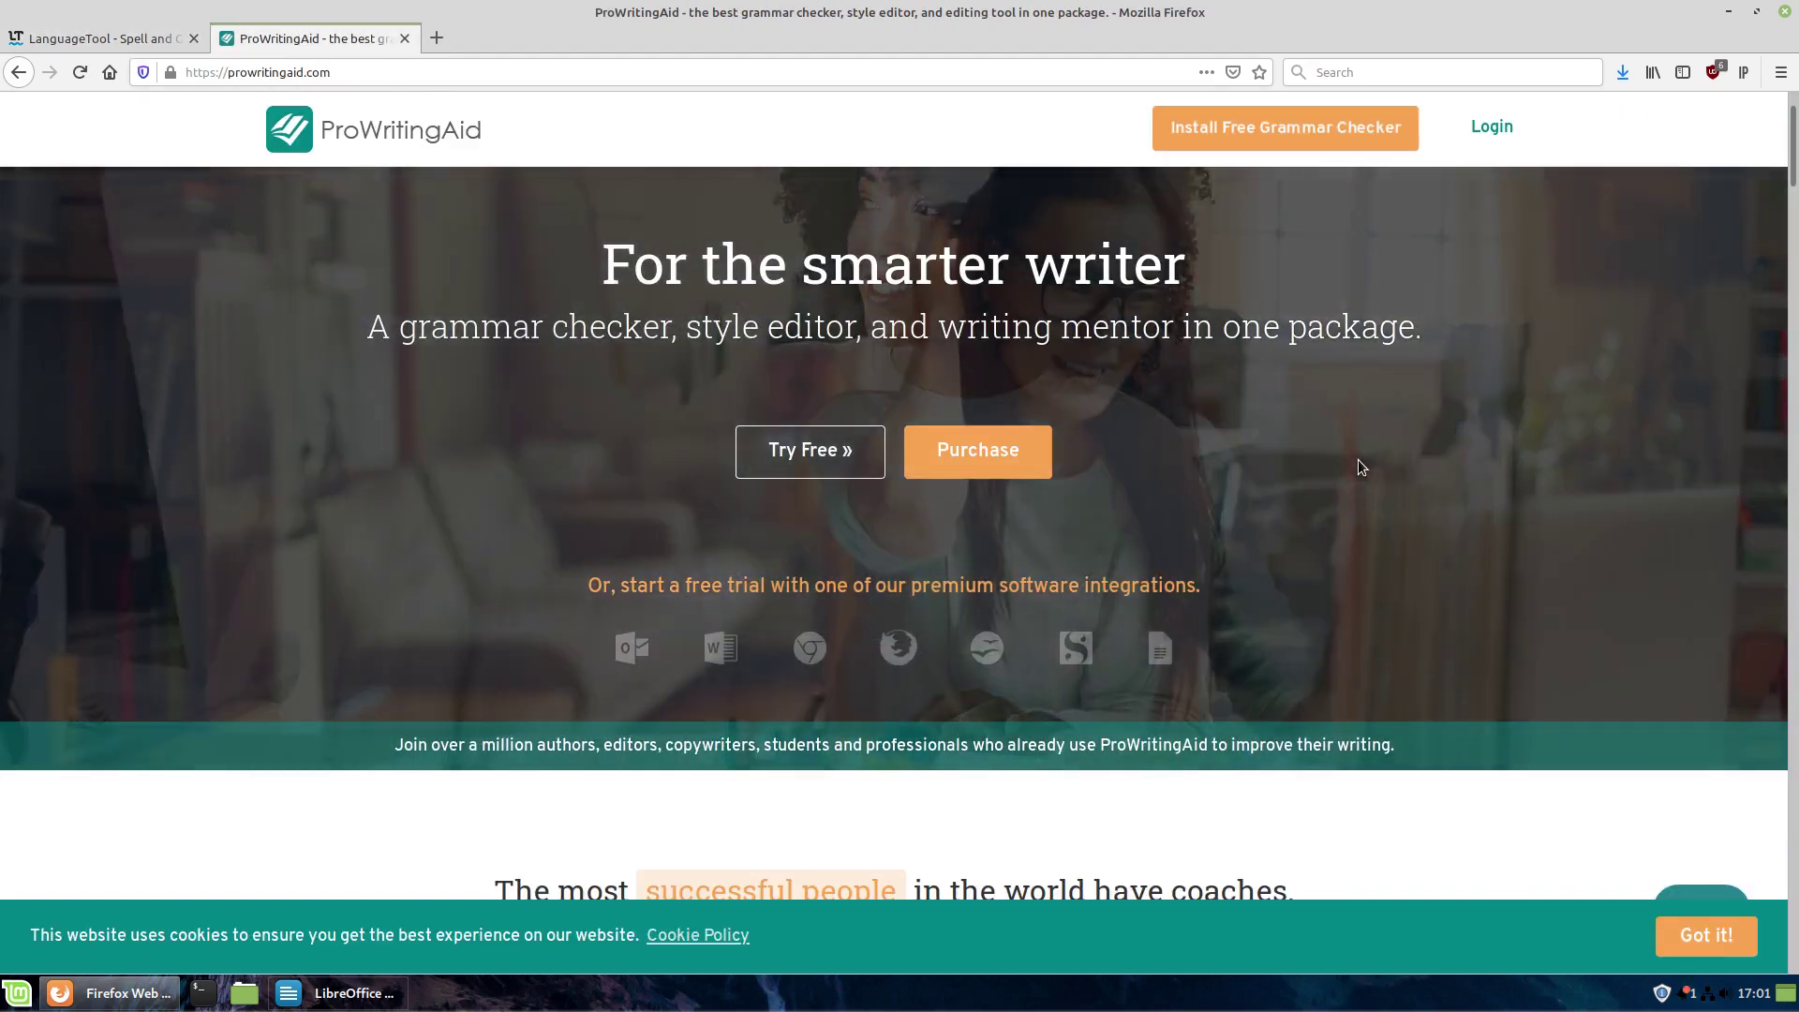
- Scroll over ProWritingAid's homepage, then return to the LanguageTool checker
scroll(703, 518, down, 3)
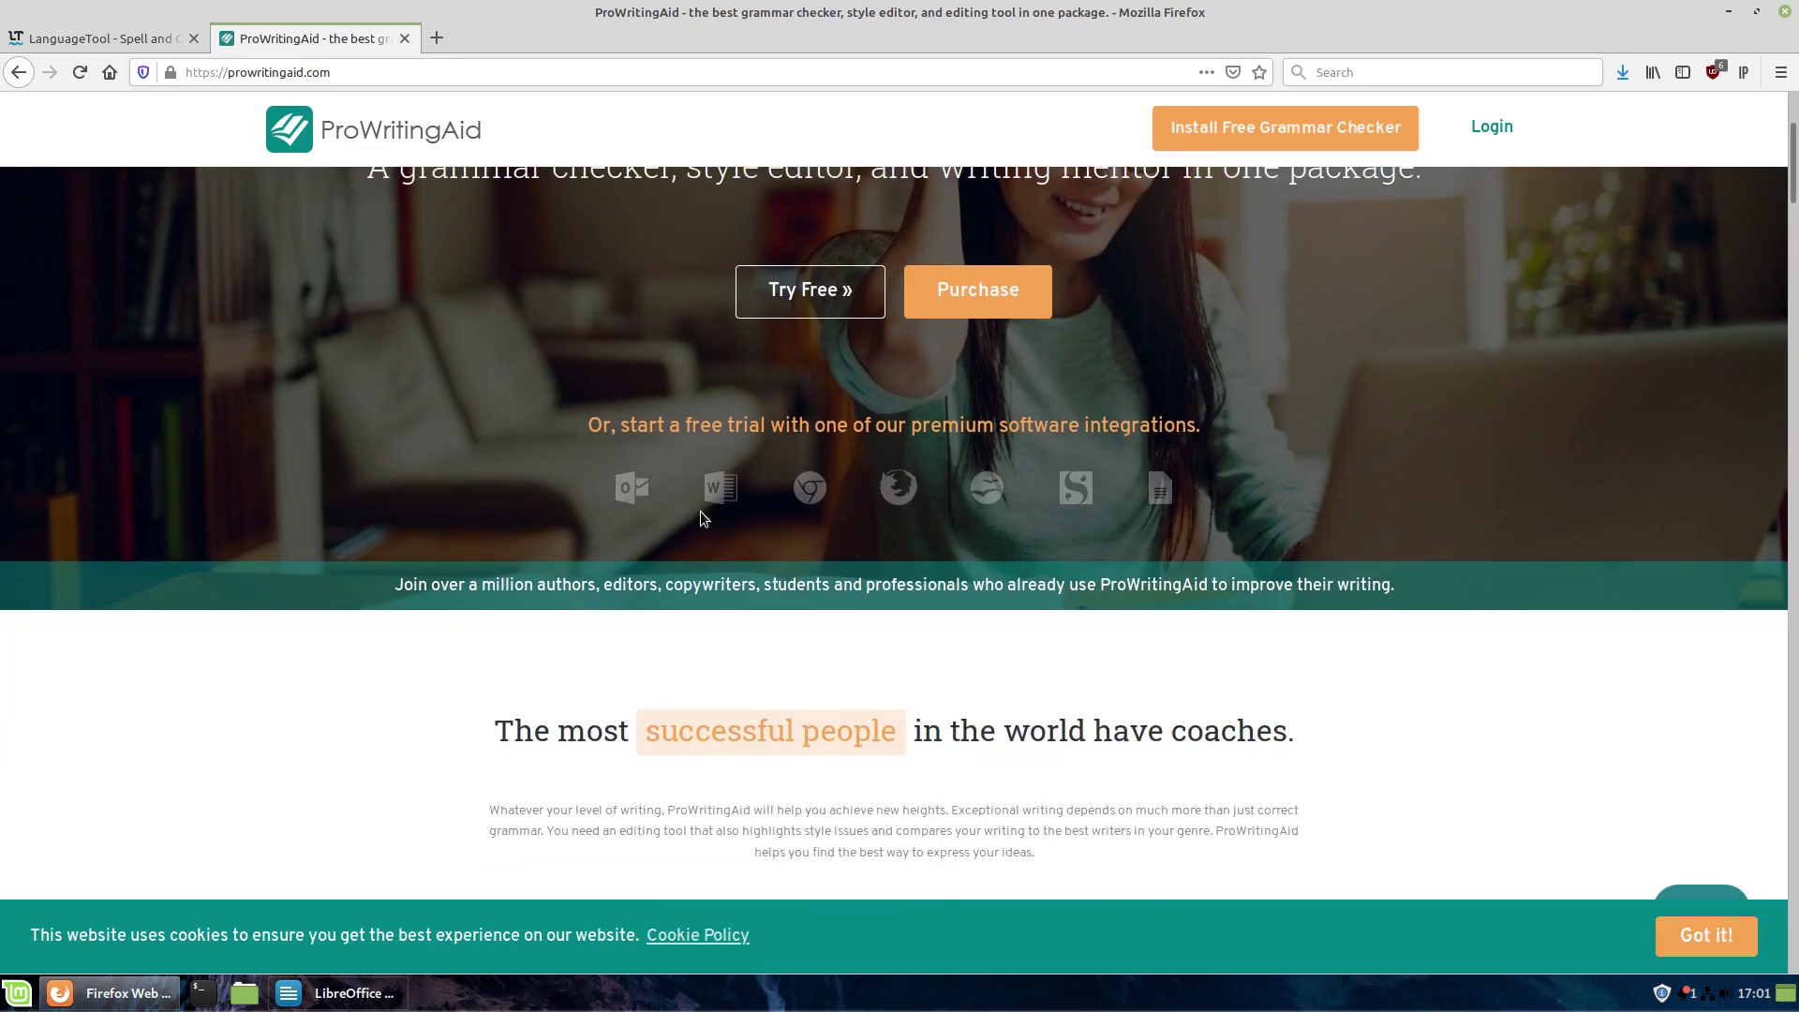
scroll(1230, 384, up, 3)
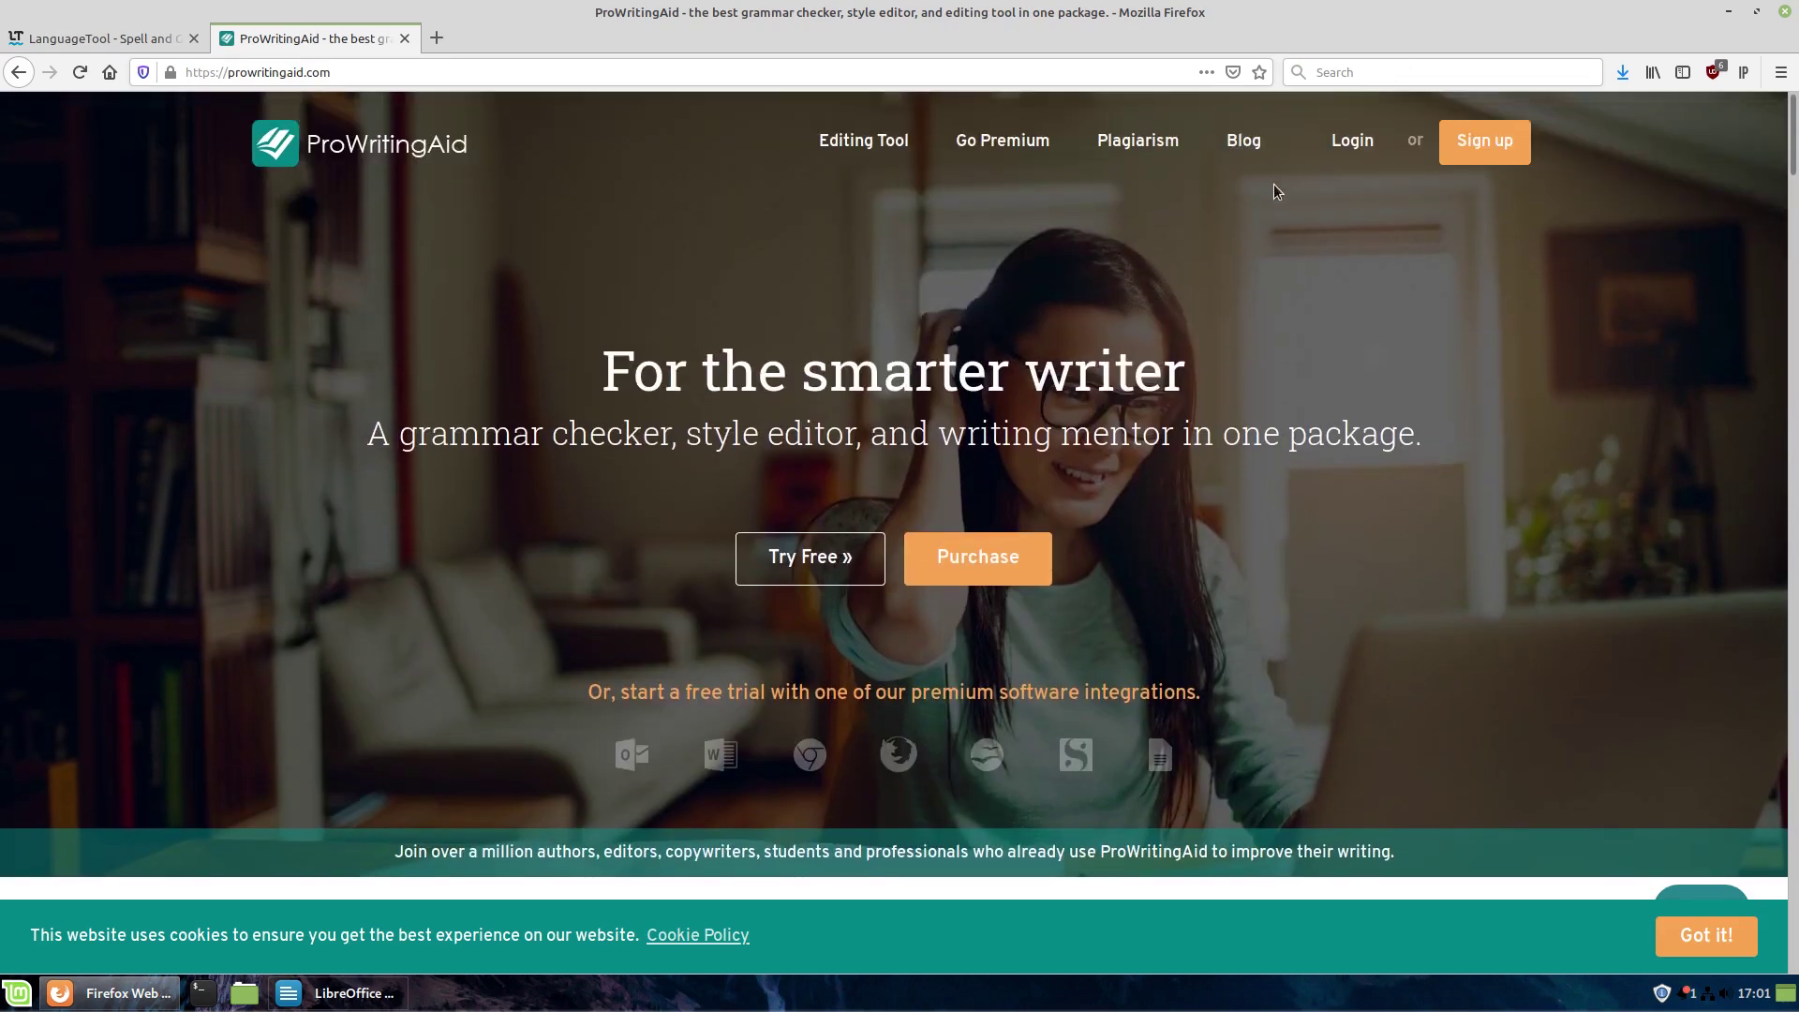
scroll(1312, 309, down, 3)
scroll(1312, 440, down, 5)
scroll(1305, 450, up, 10)
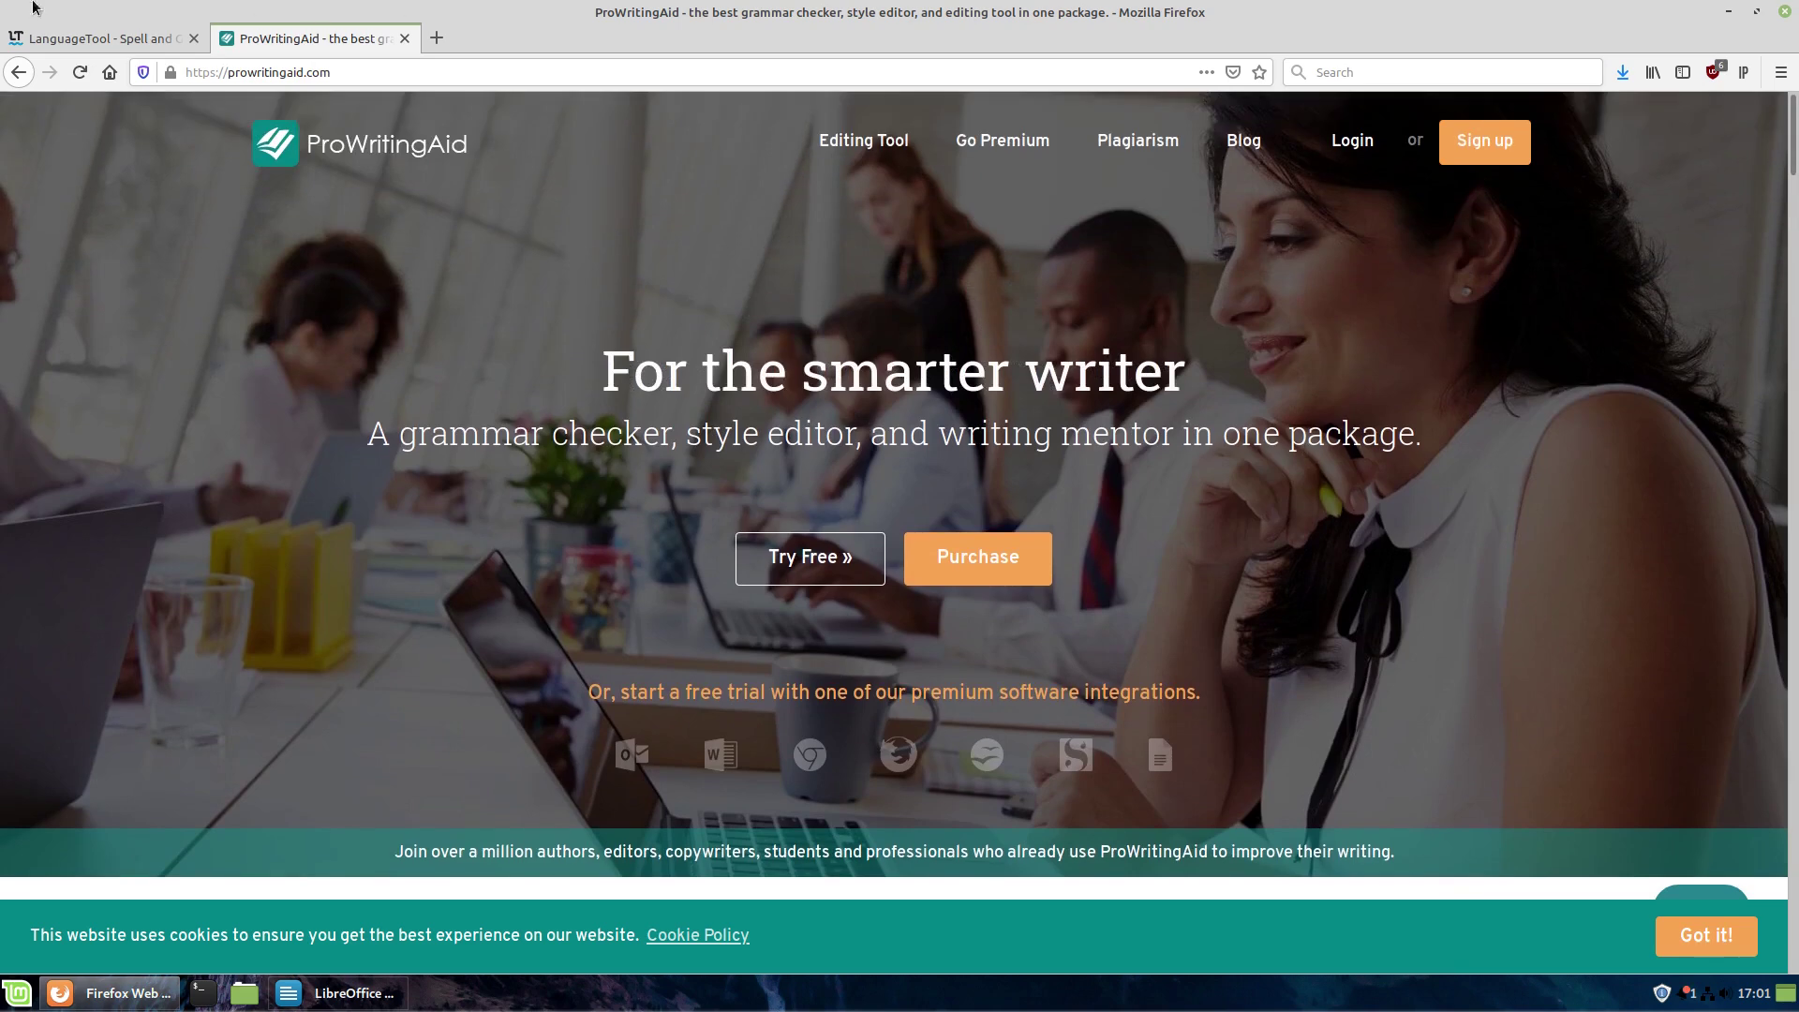
click(56, 38)
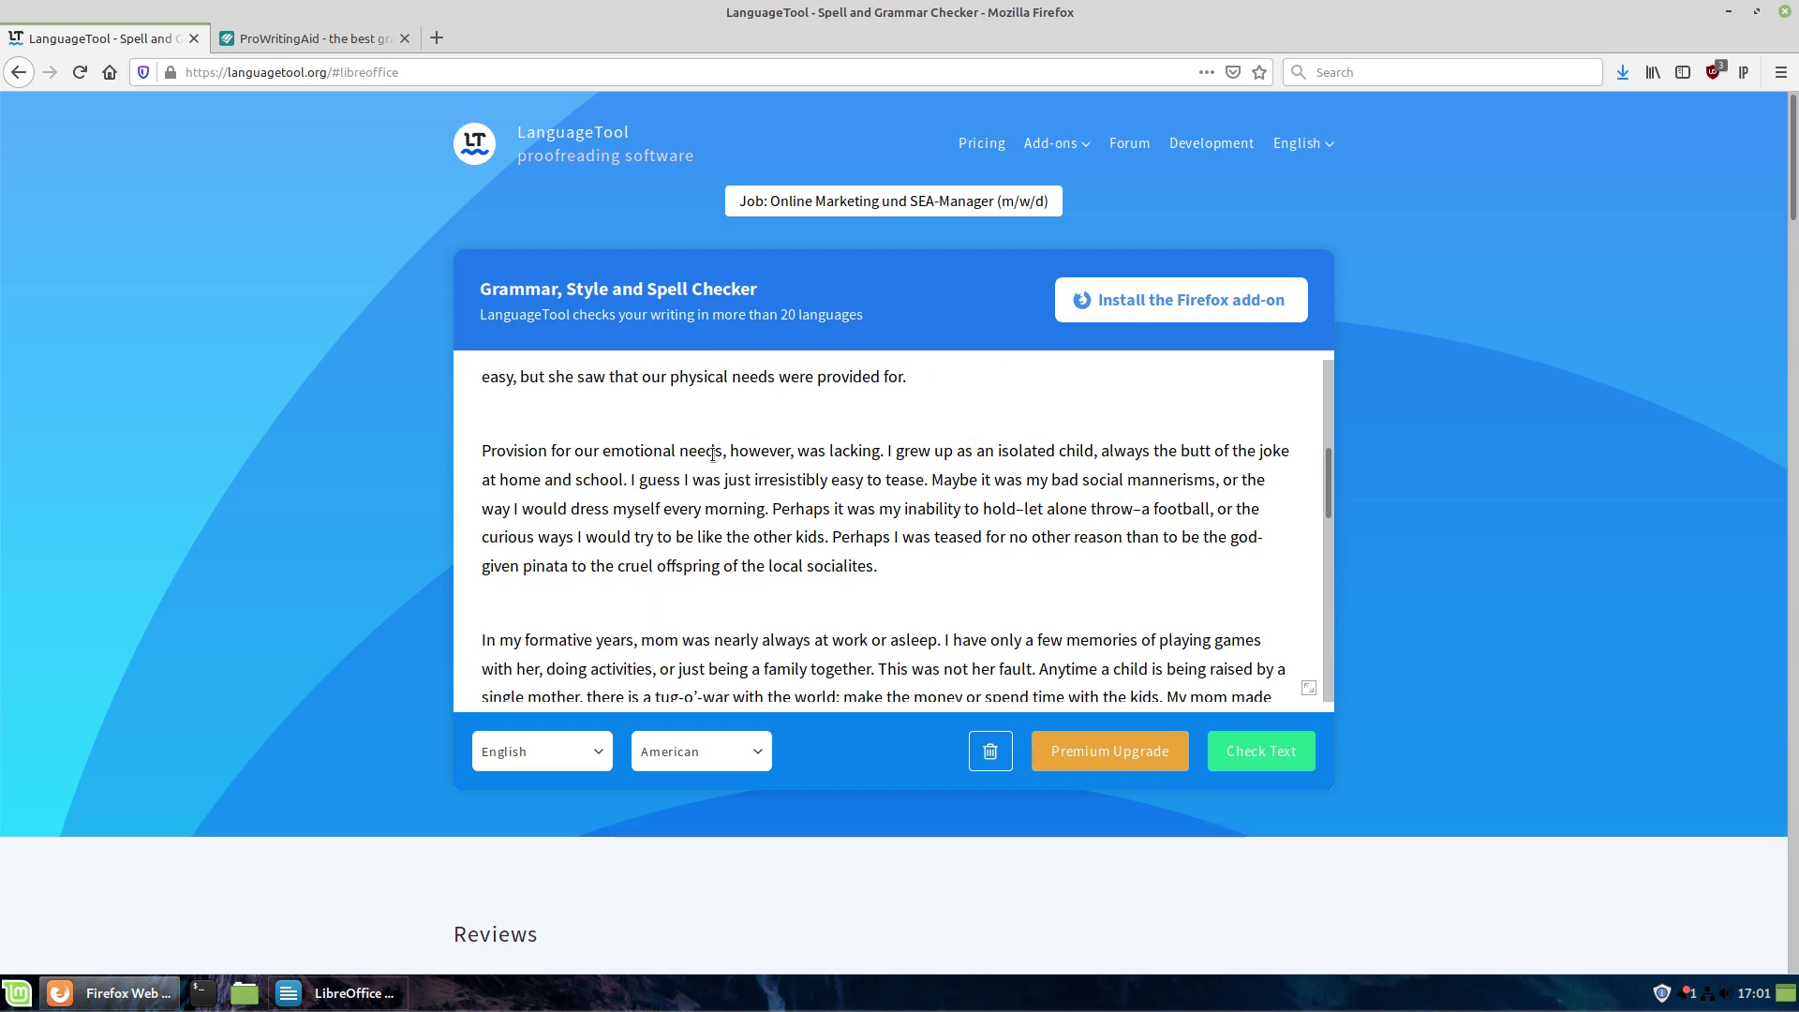
- Scroll the pasted manuscript, then reveal the Add-ons dropdown listing Google Docs, MS Word and LibreOffice
scroll(922, 563, down, 15)
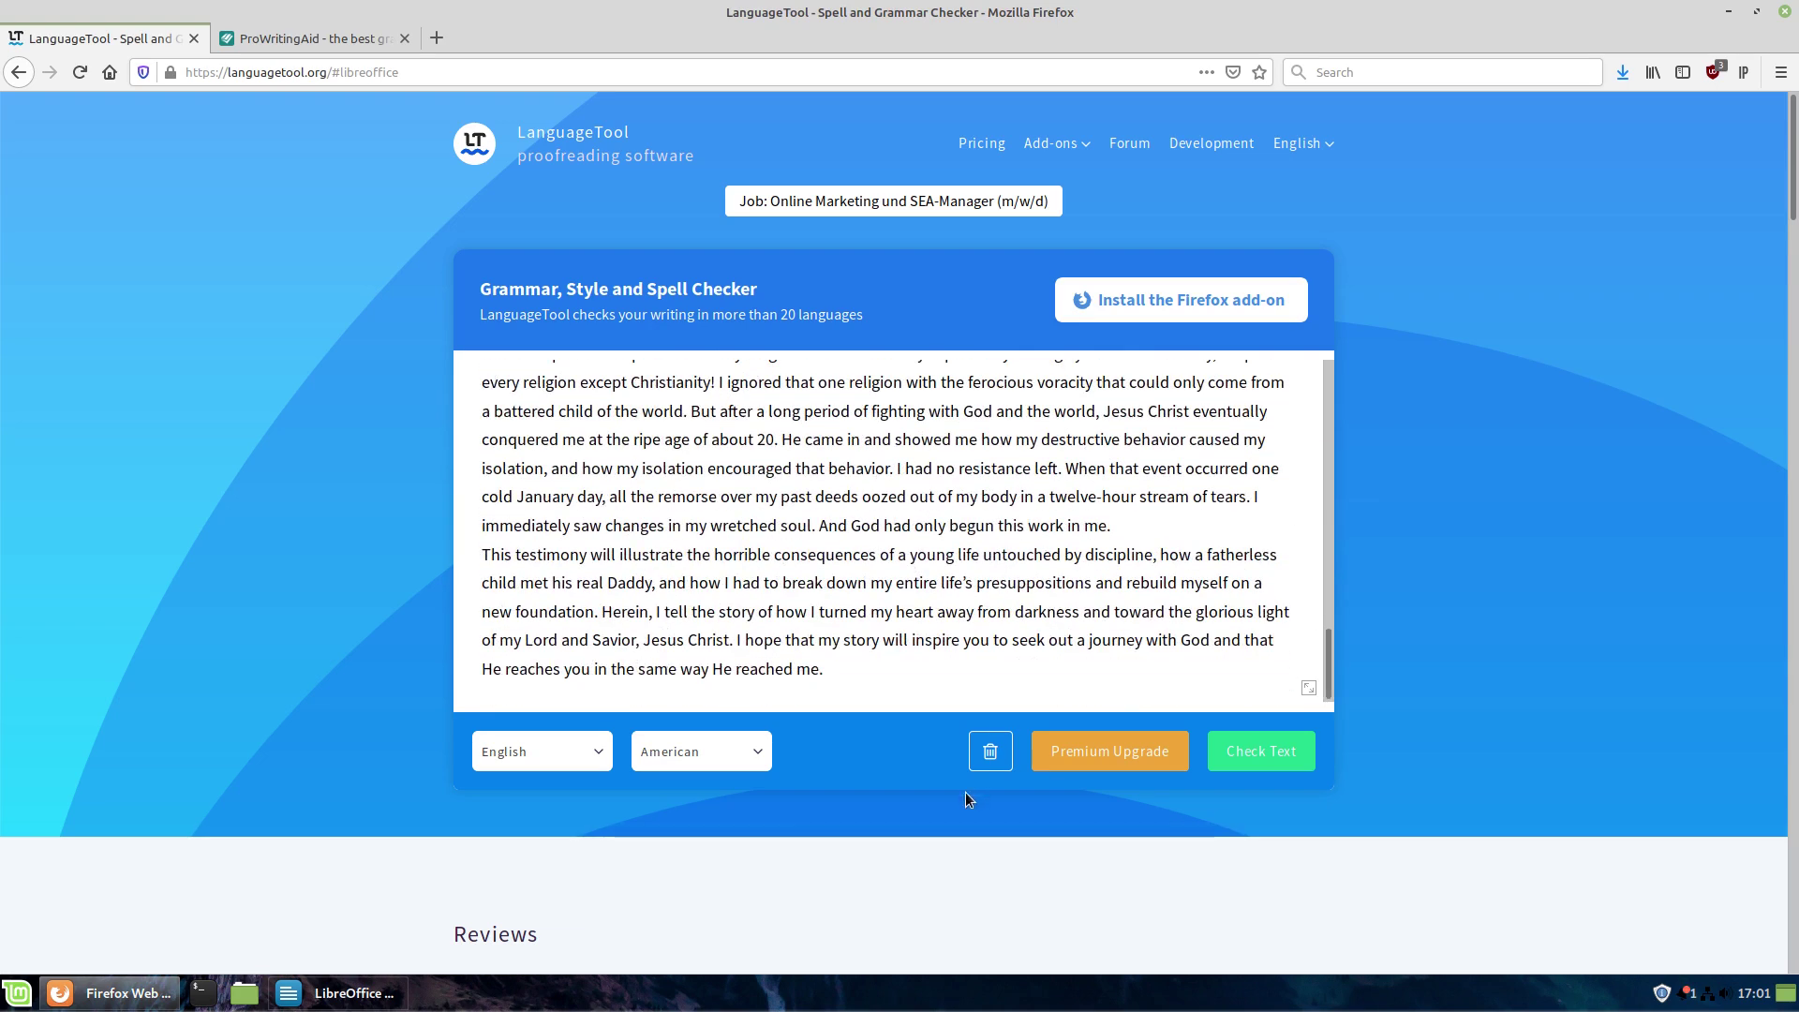
scroll(1144, 759, down, 5)
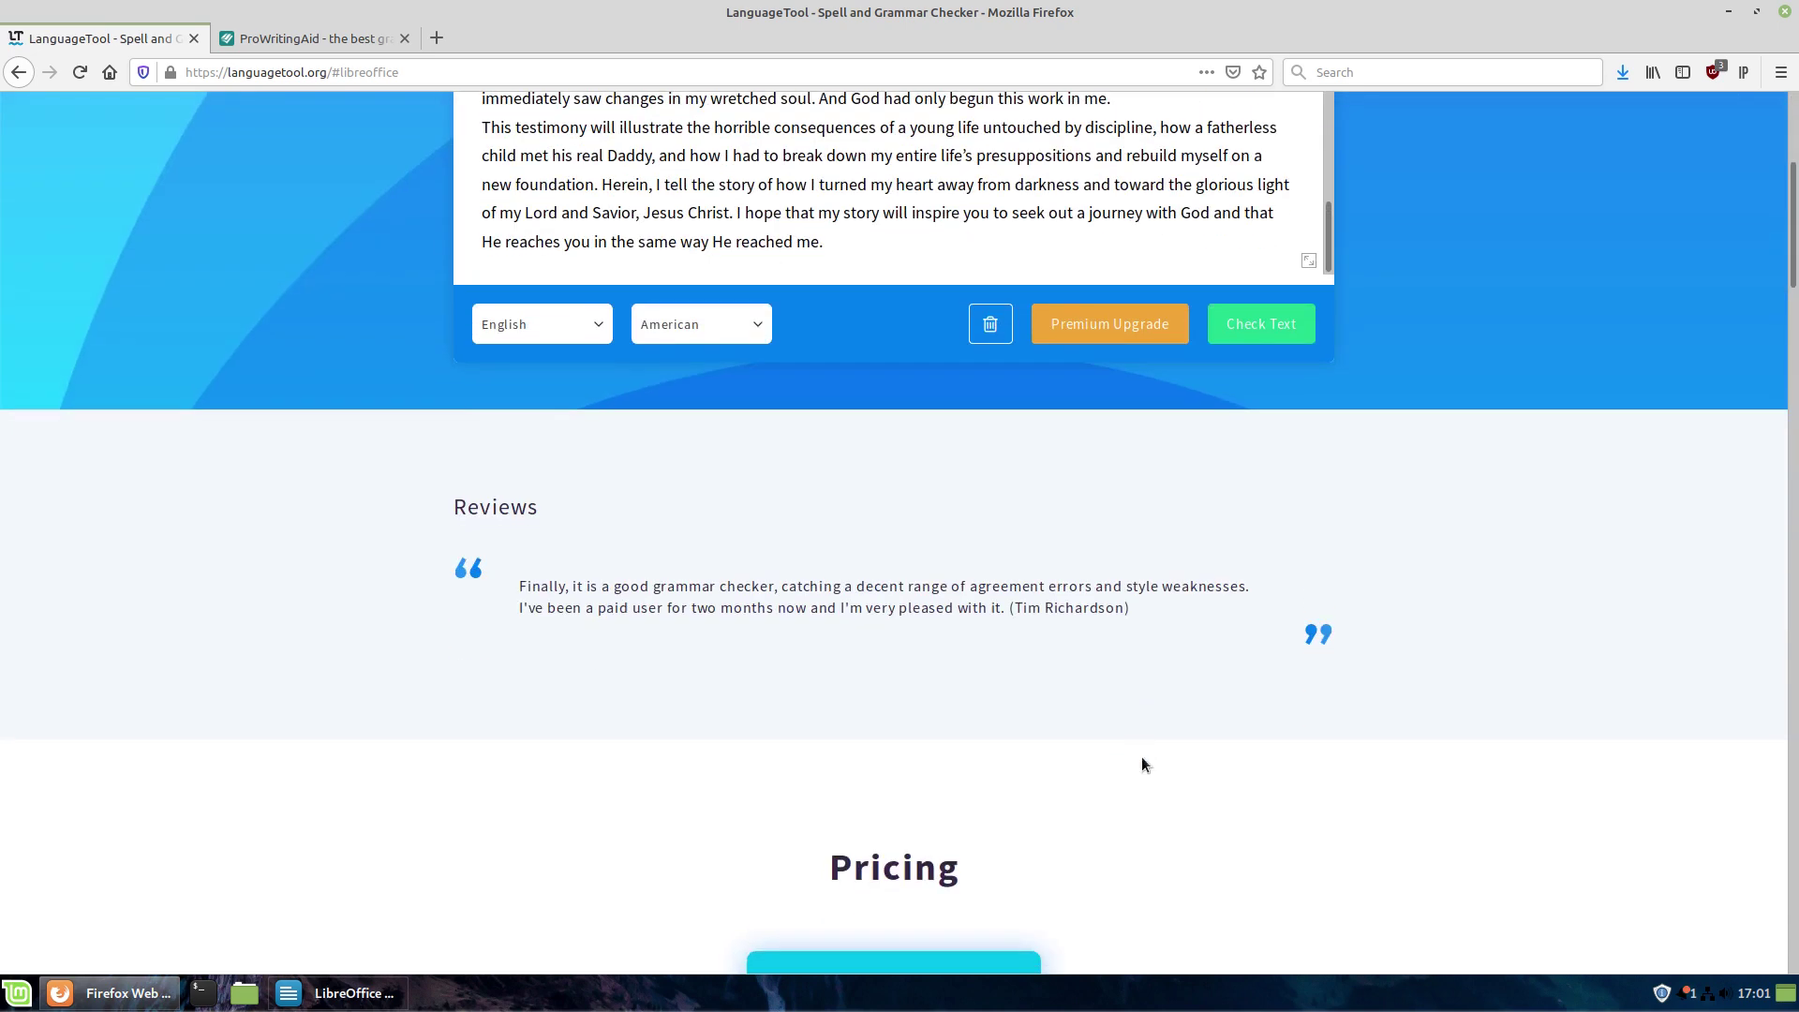
scroll(1205, 553, up, 5)
scroll(1205, 563, up, 4)
mouse_move(1054, 143)
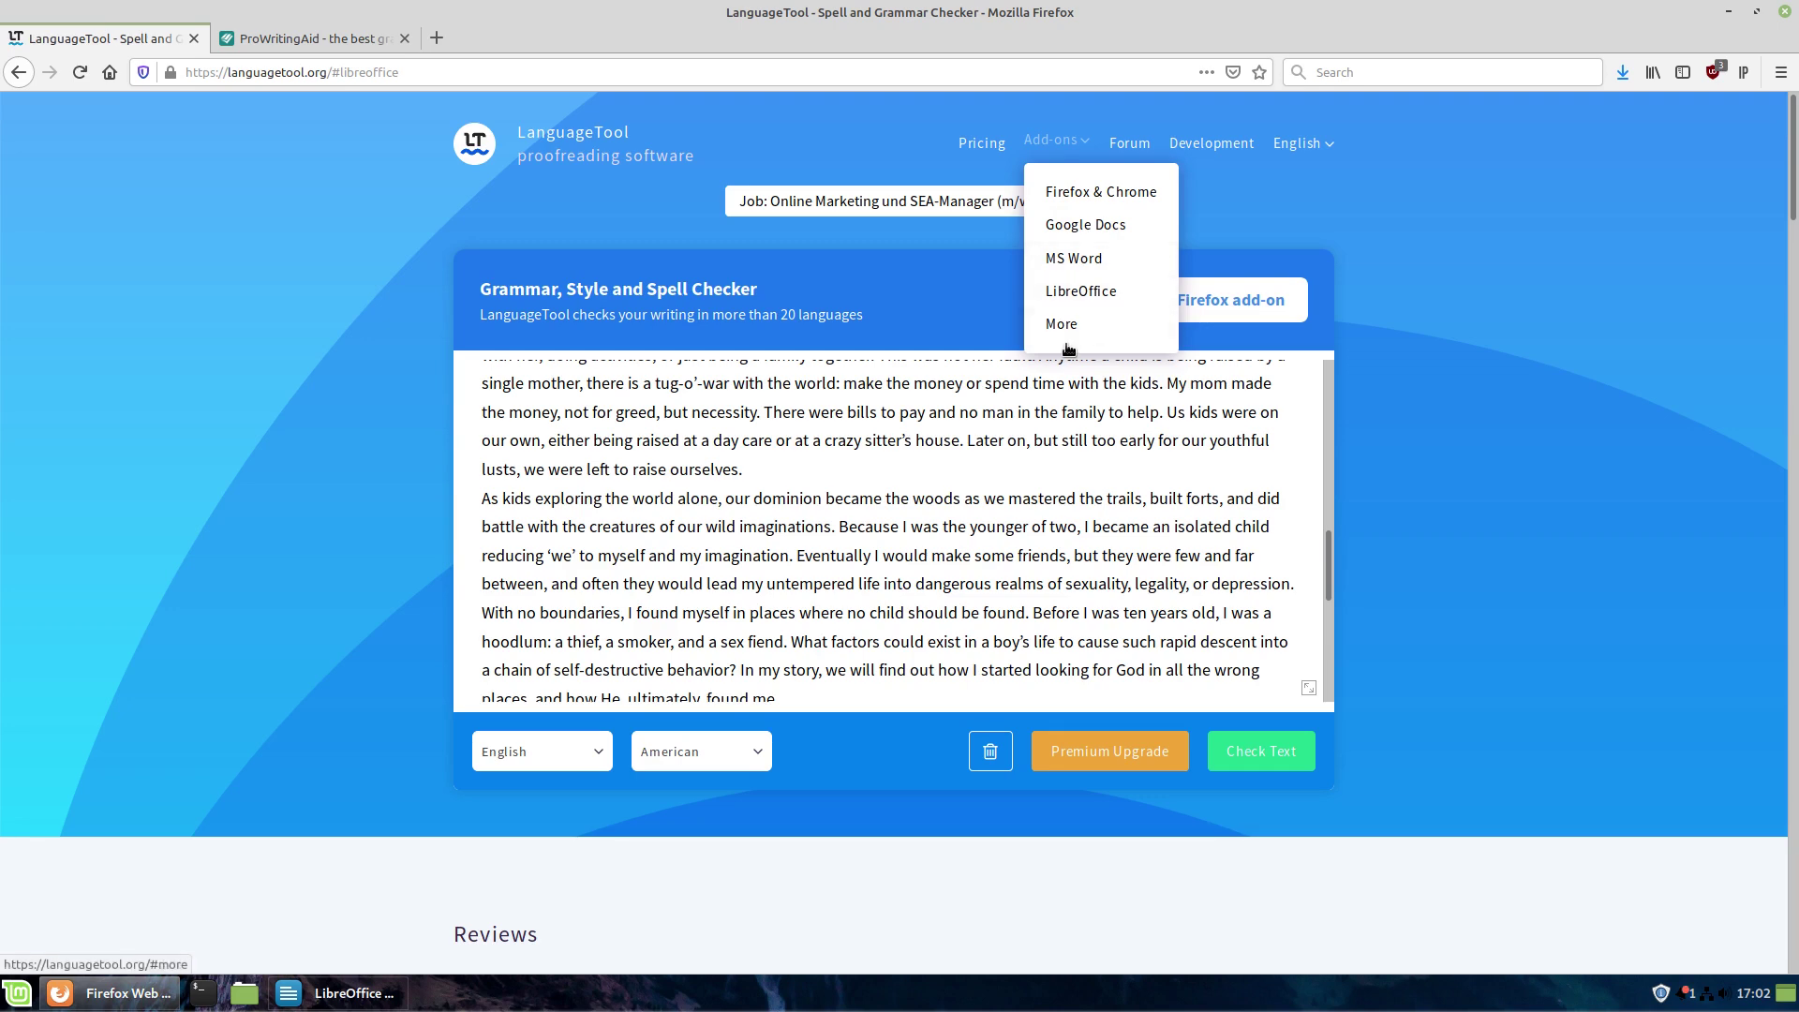
- Open the full community add-on list from More, skim the wiki, and go back
click(1104, 324)
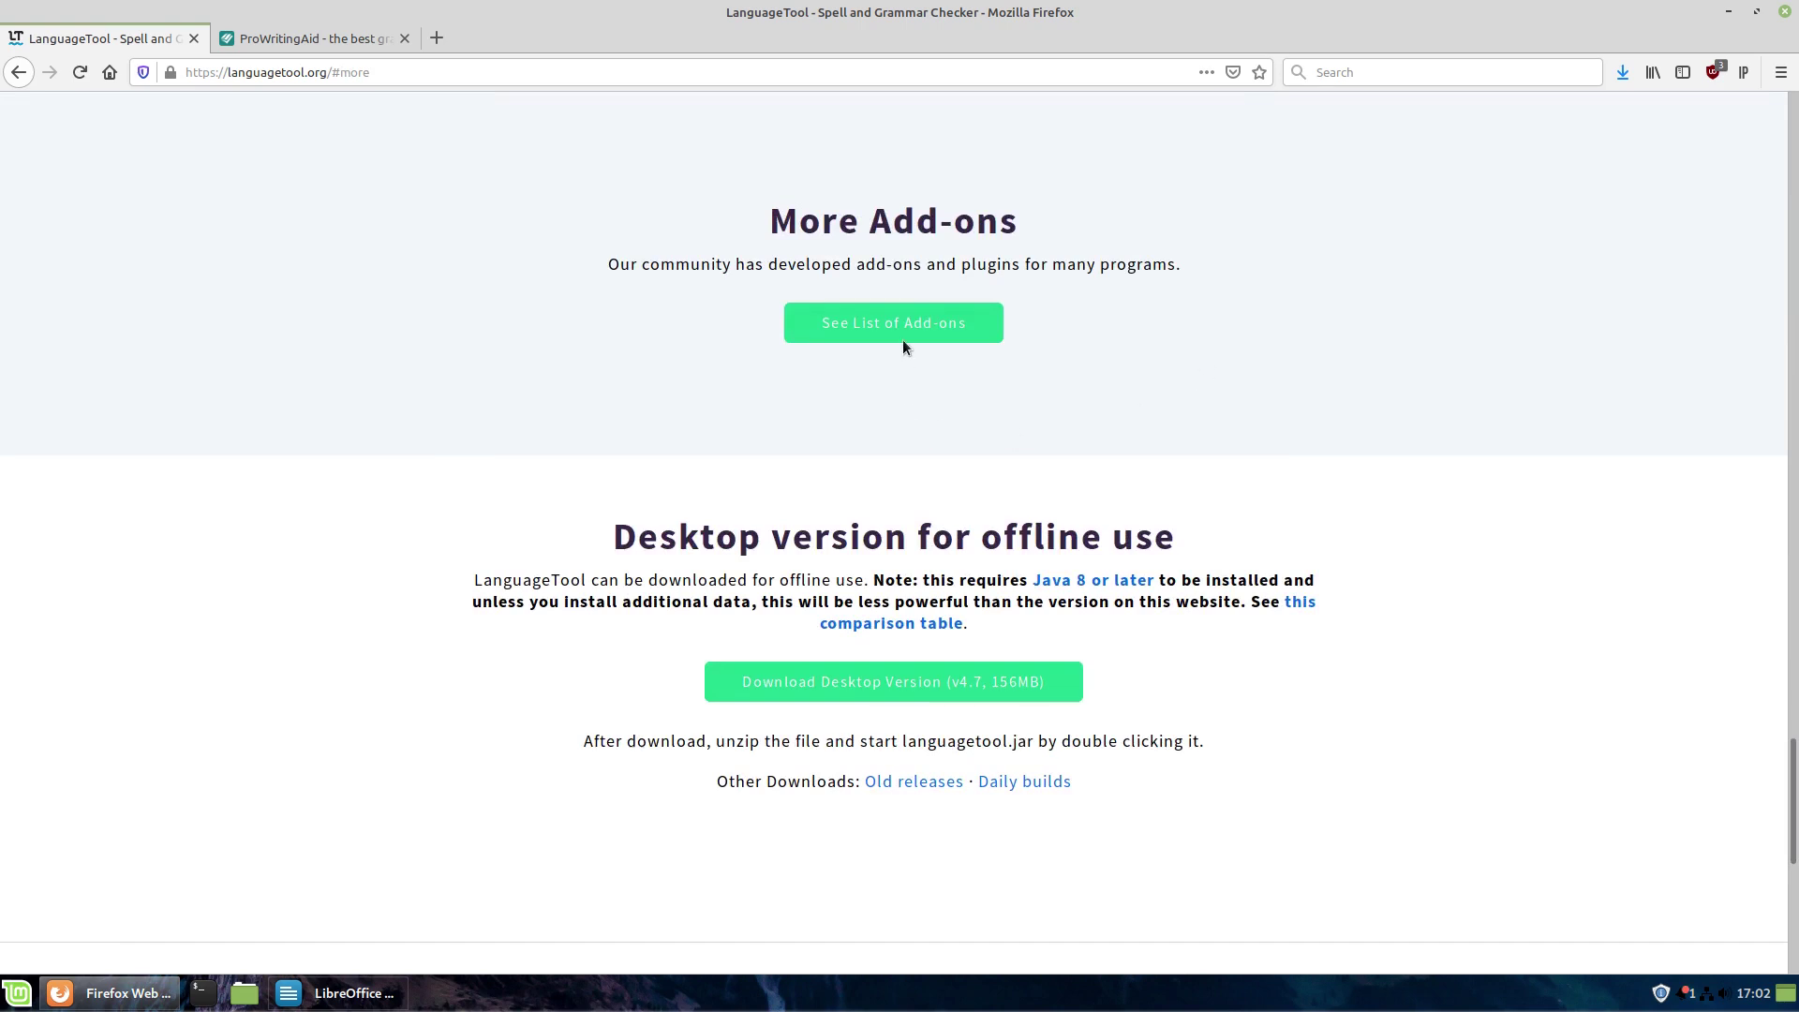
click(904, 337)
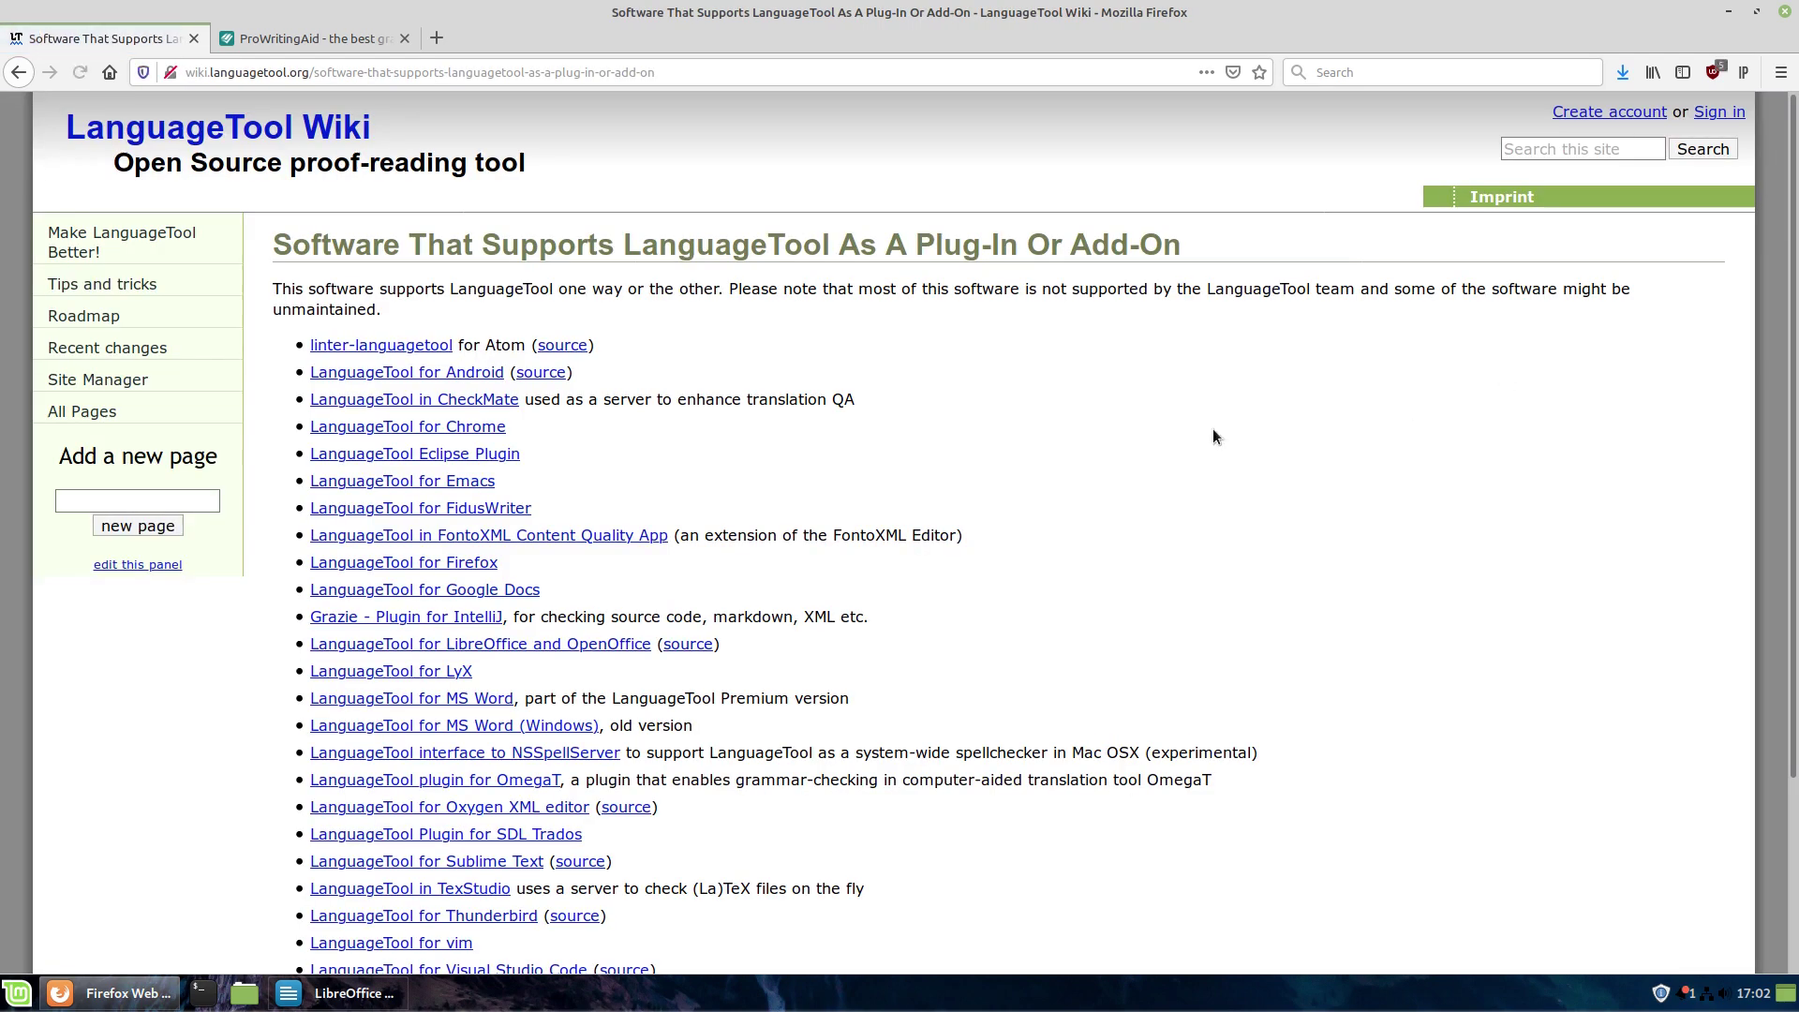
scroll(1031, 389, down, 2)
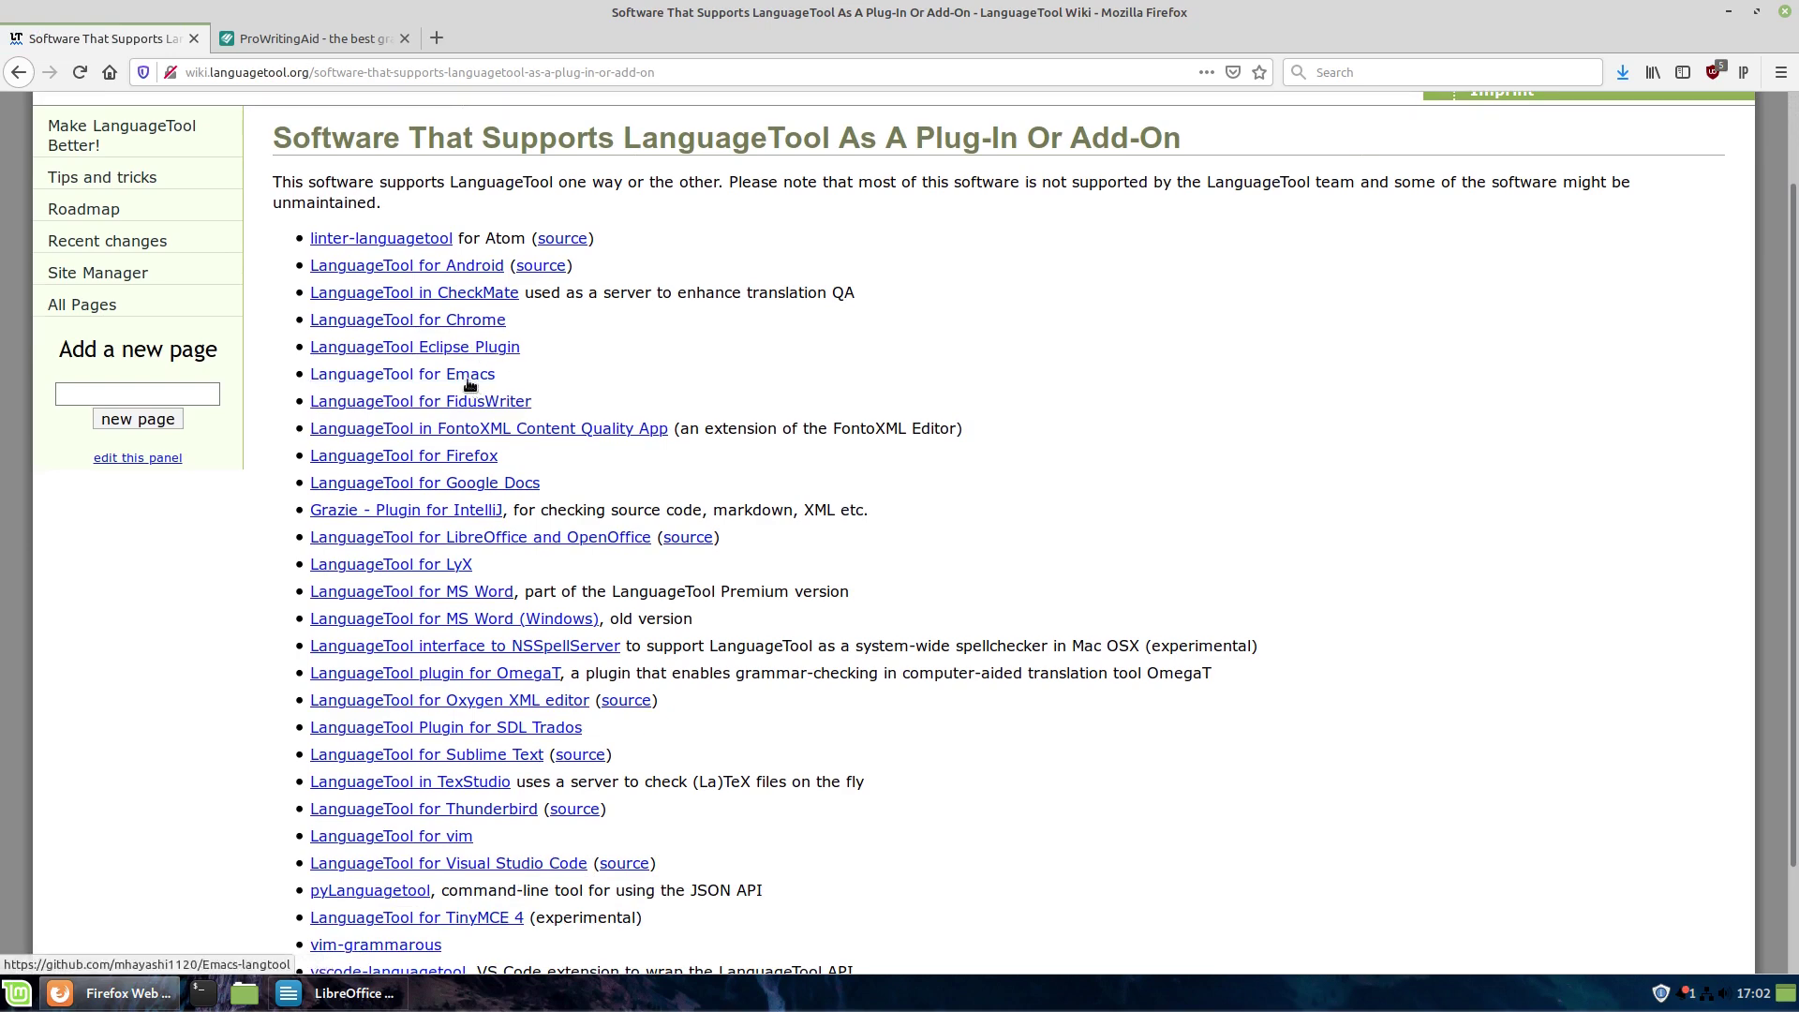
scroll(487, 562, down, 2)
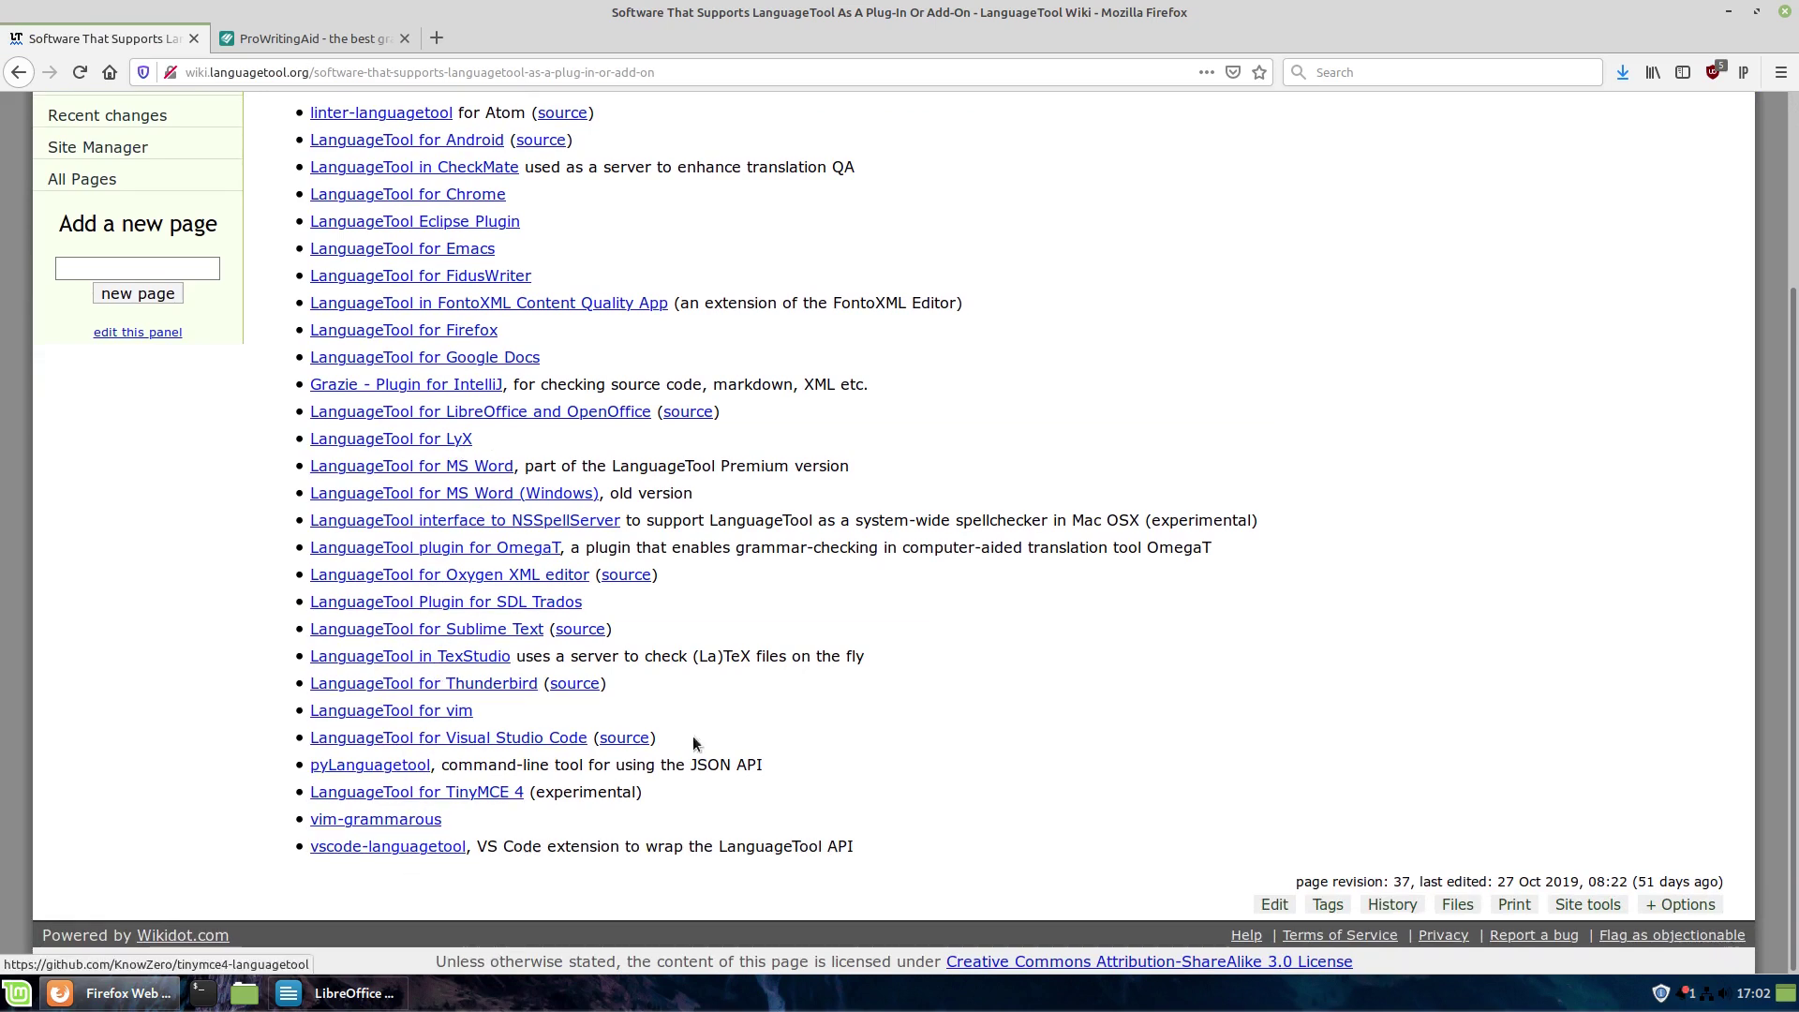
scroll(822, 667, up, 1)
scroll(824, 656, up, 2)
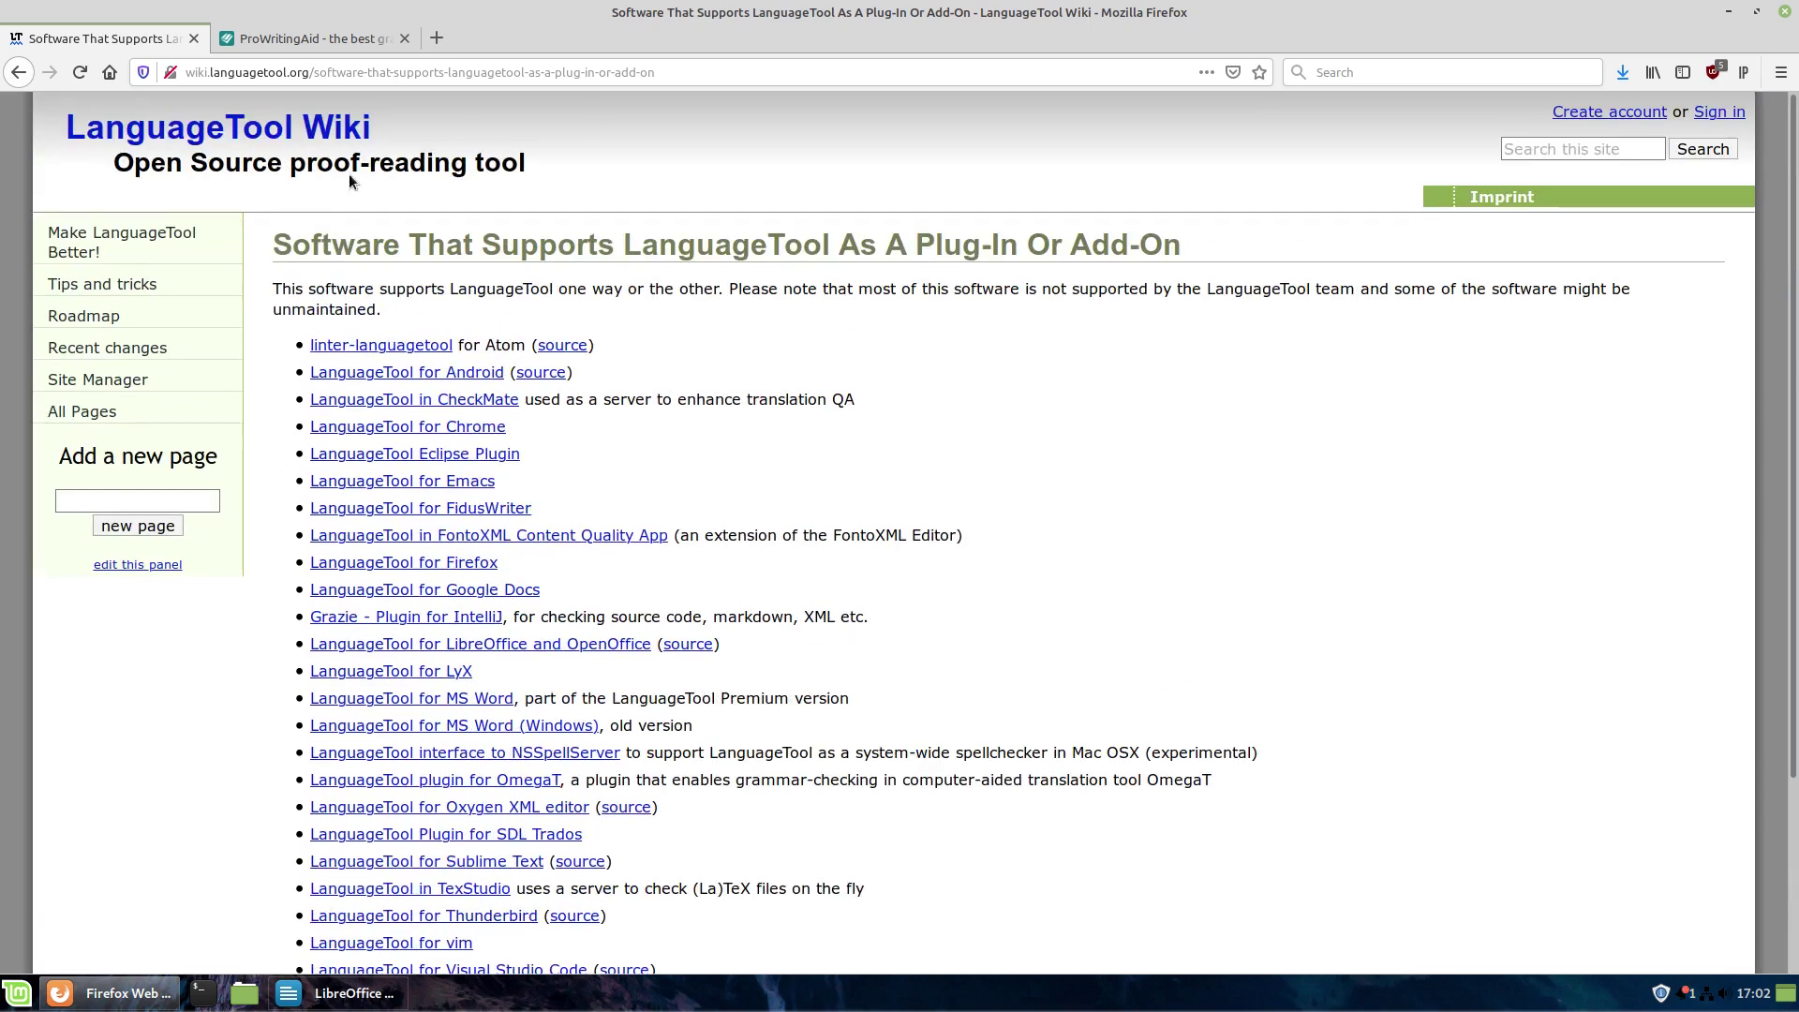
click(19, 72)
- Scroll back to the checker to see 'Vietnam war' flagged in the manuscript
scroll(1403, 540, up, 15)
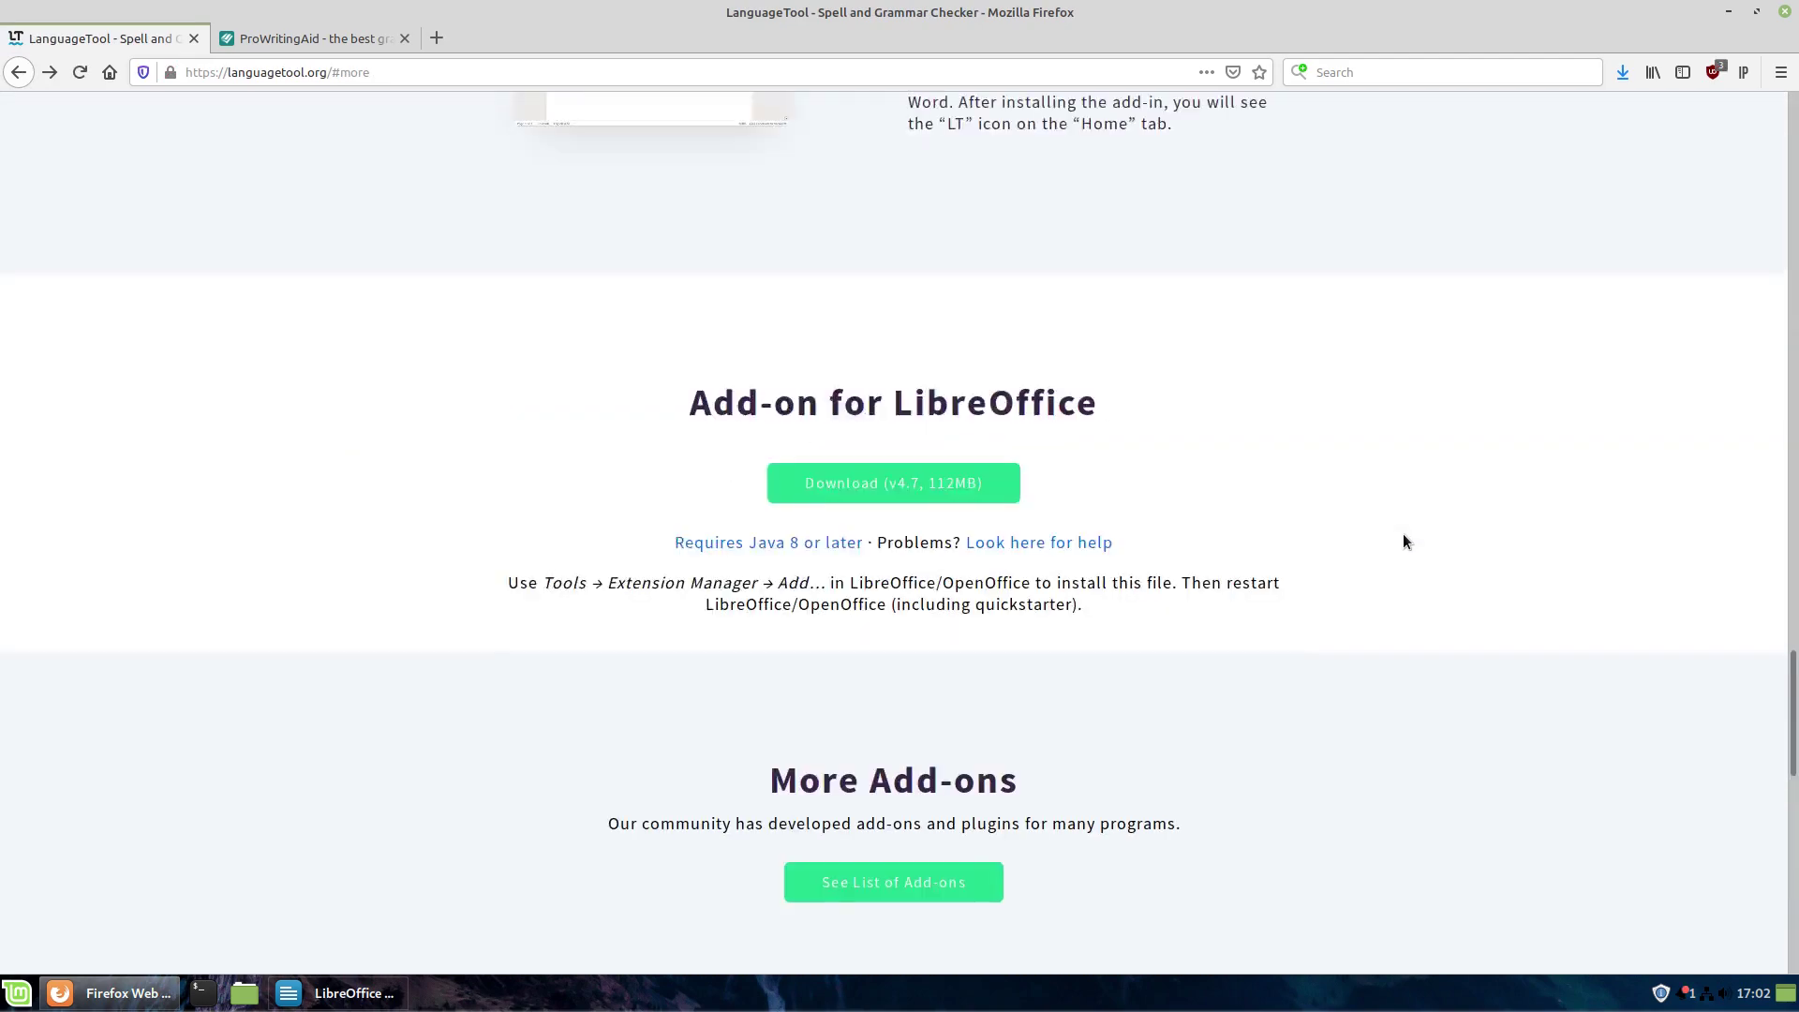
scroll(1402, 539, up, 20)
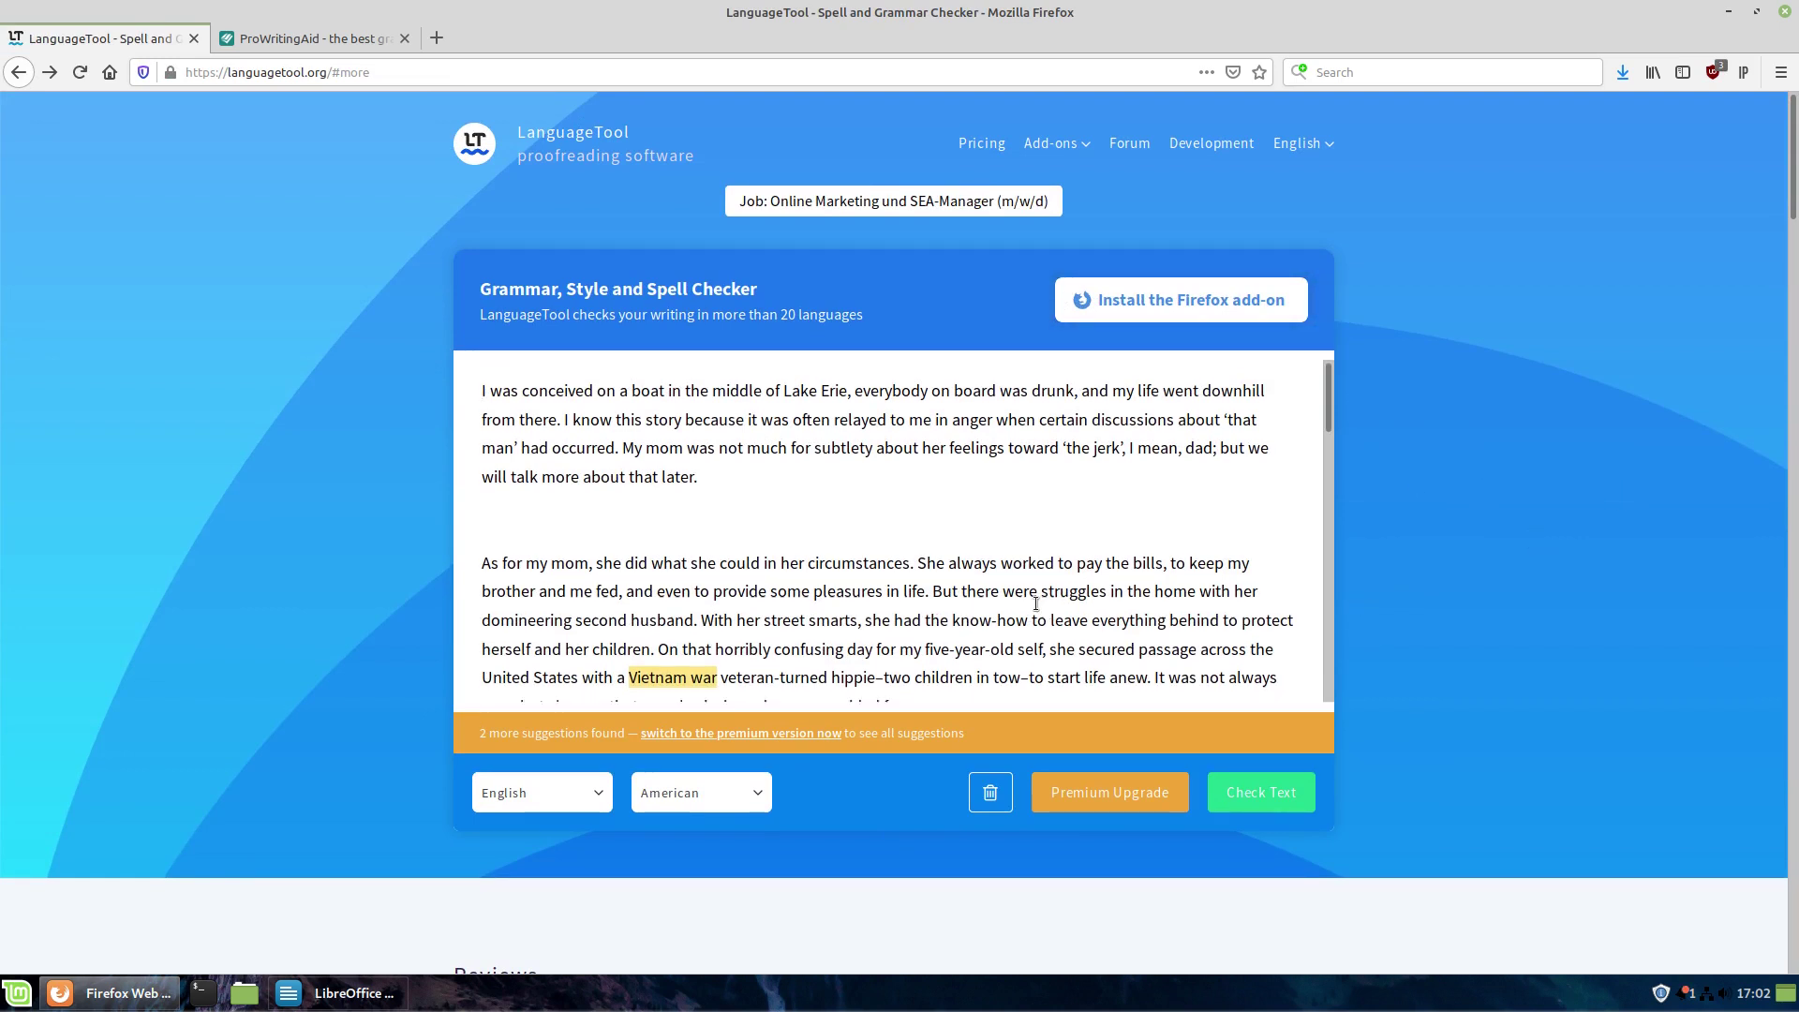
scroll(694, 578, down, 2)
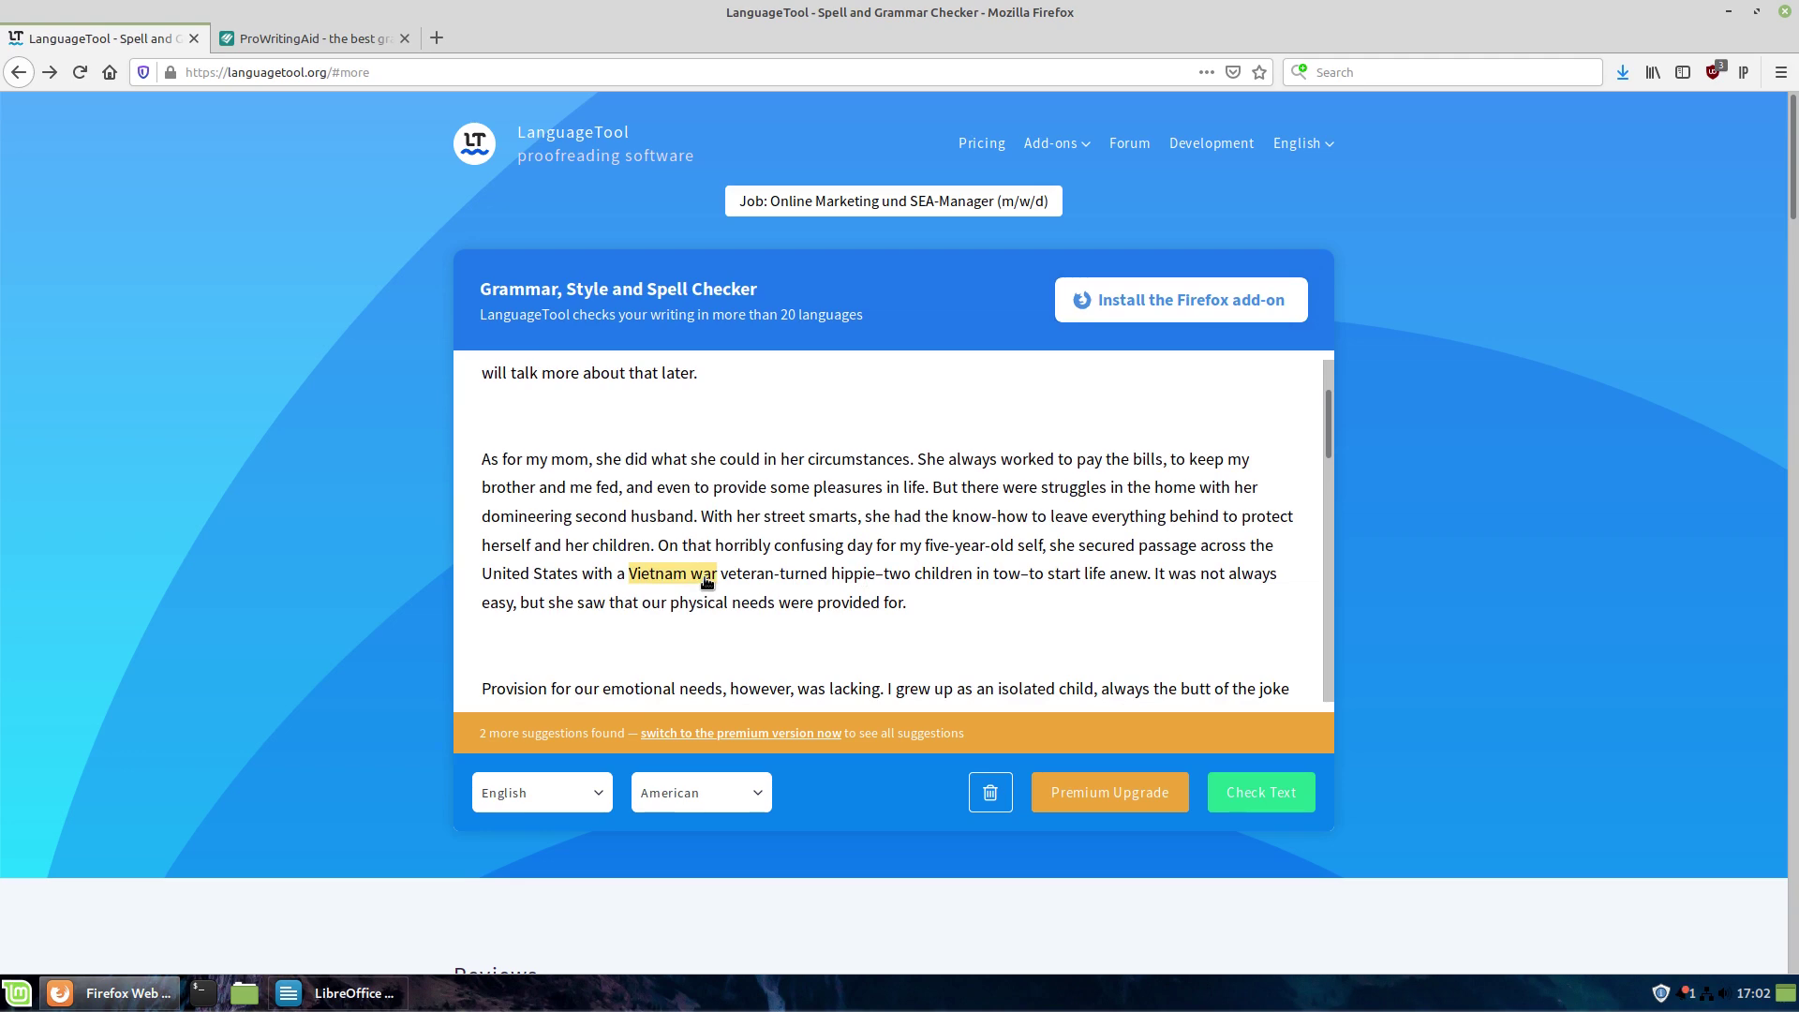
- In Writer, deselect the text and change 'Vietnam war' to 'Vietnam War', then return to Firefox
click(342, 993)
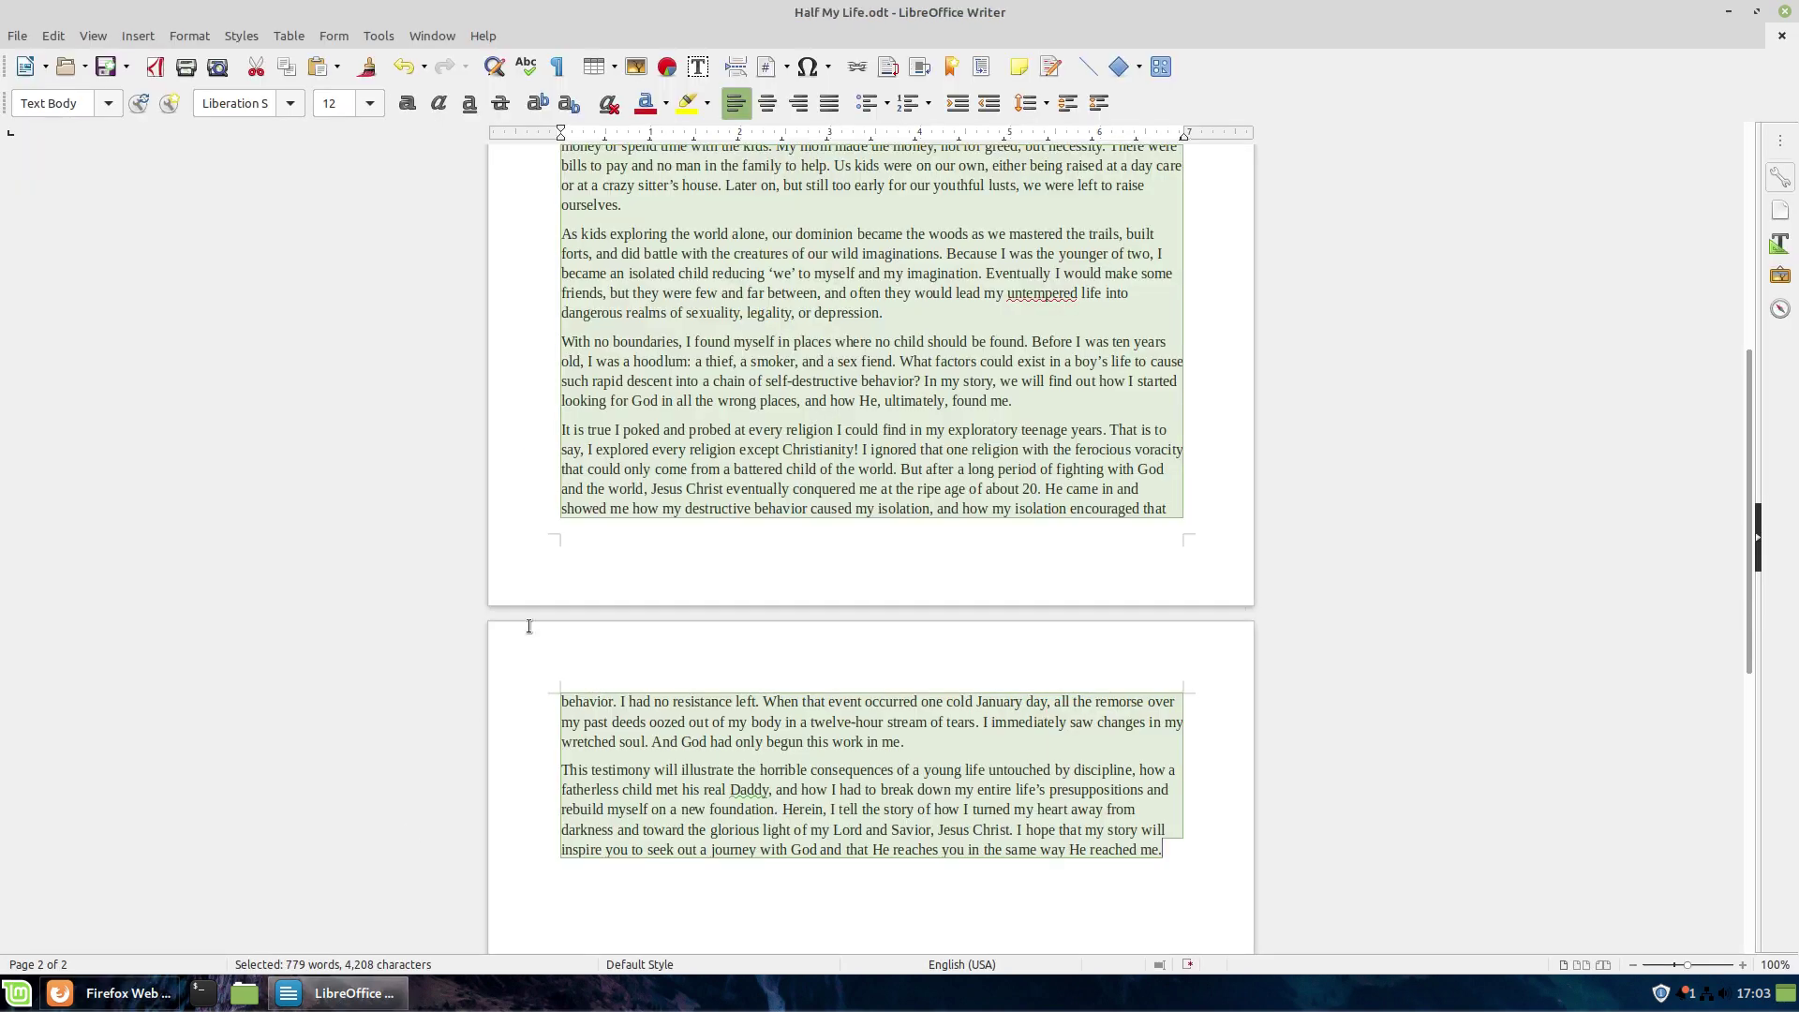
click(911, 348)
scroll(914, 350, up, 7)
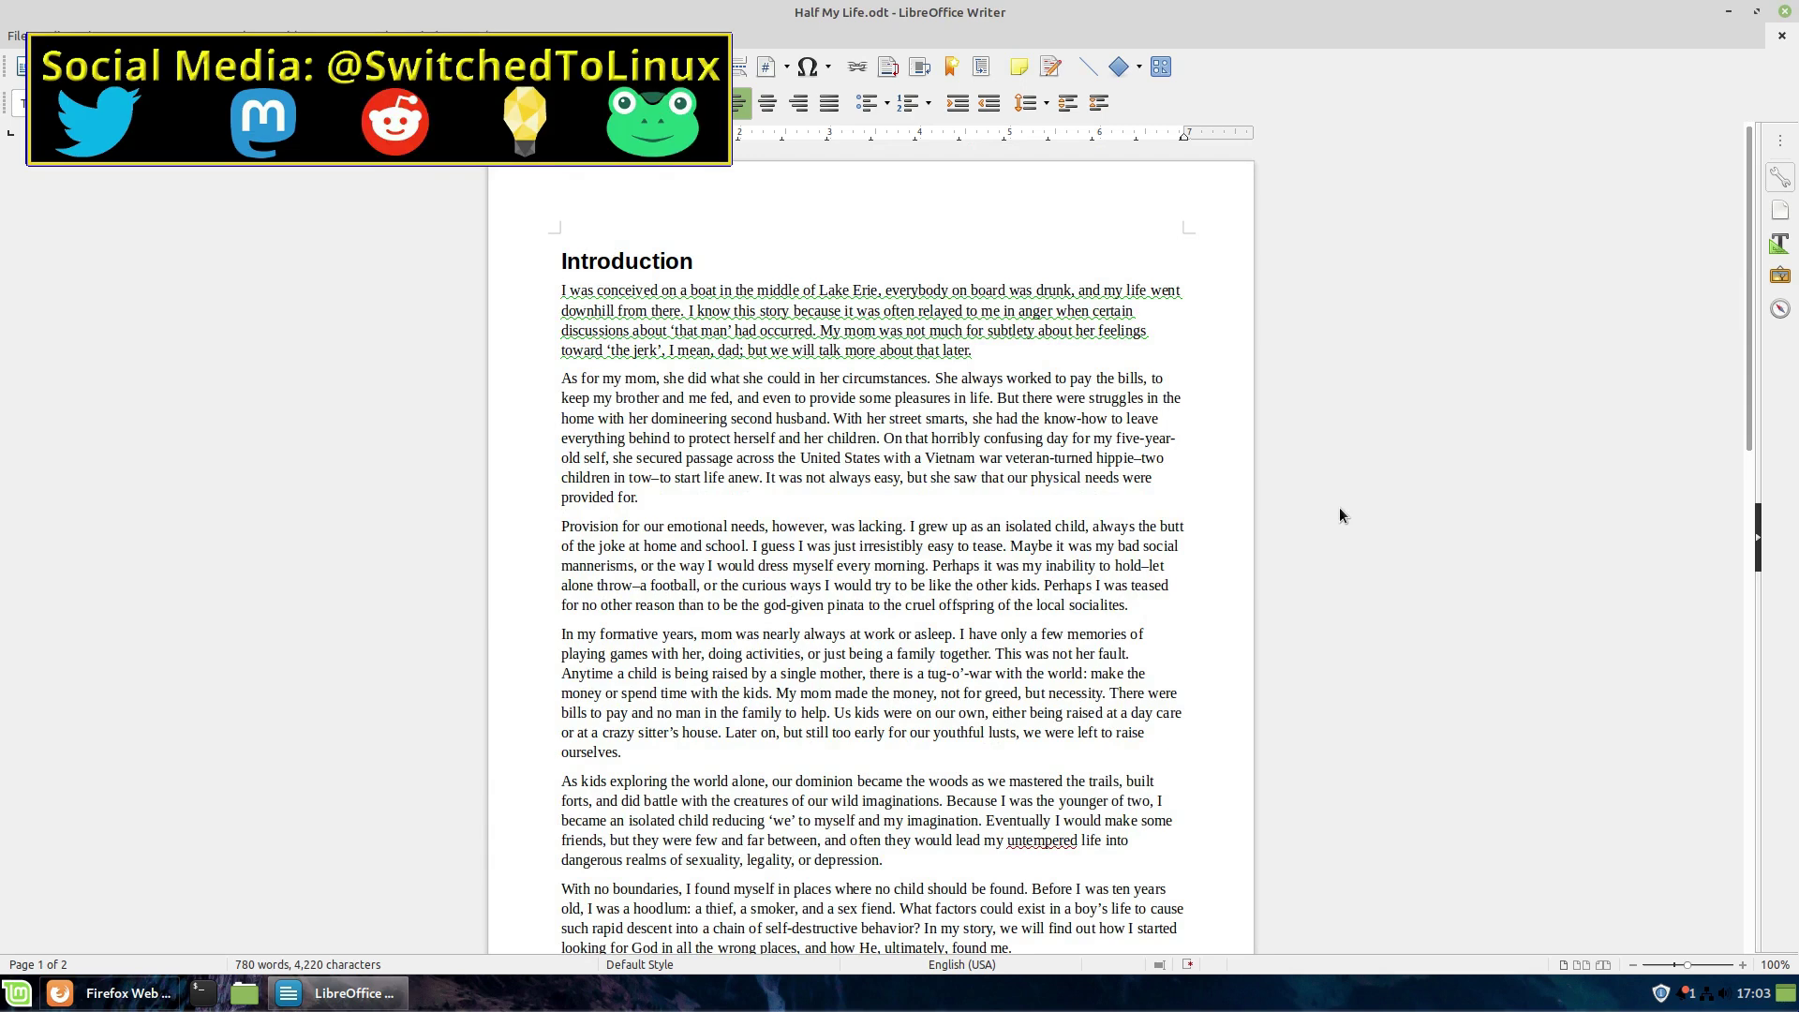
key(BackSpace)
text(W)
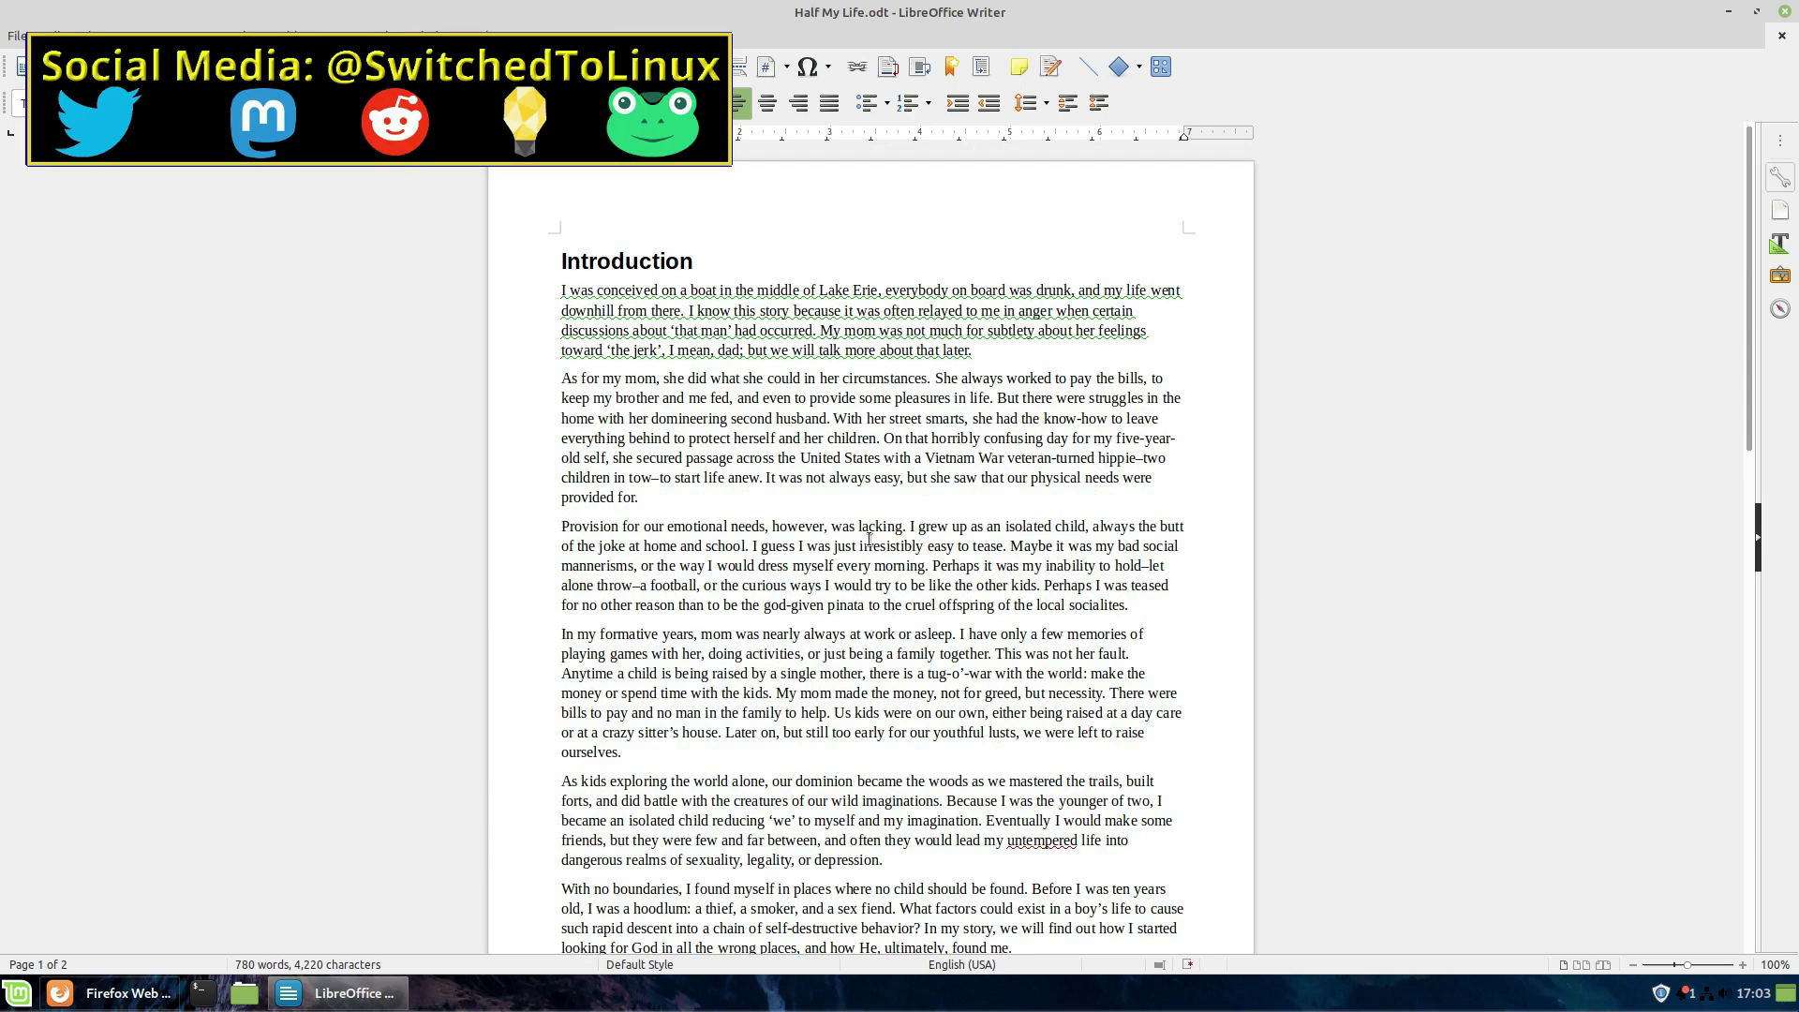
click(113, 993)
- Scroll through the checked manuscript to inspect flagged words like 'untempered', 'Daddy' and 'Vietnam war'
scroll(752, 553, down, 5)
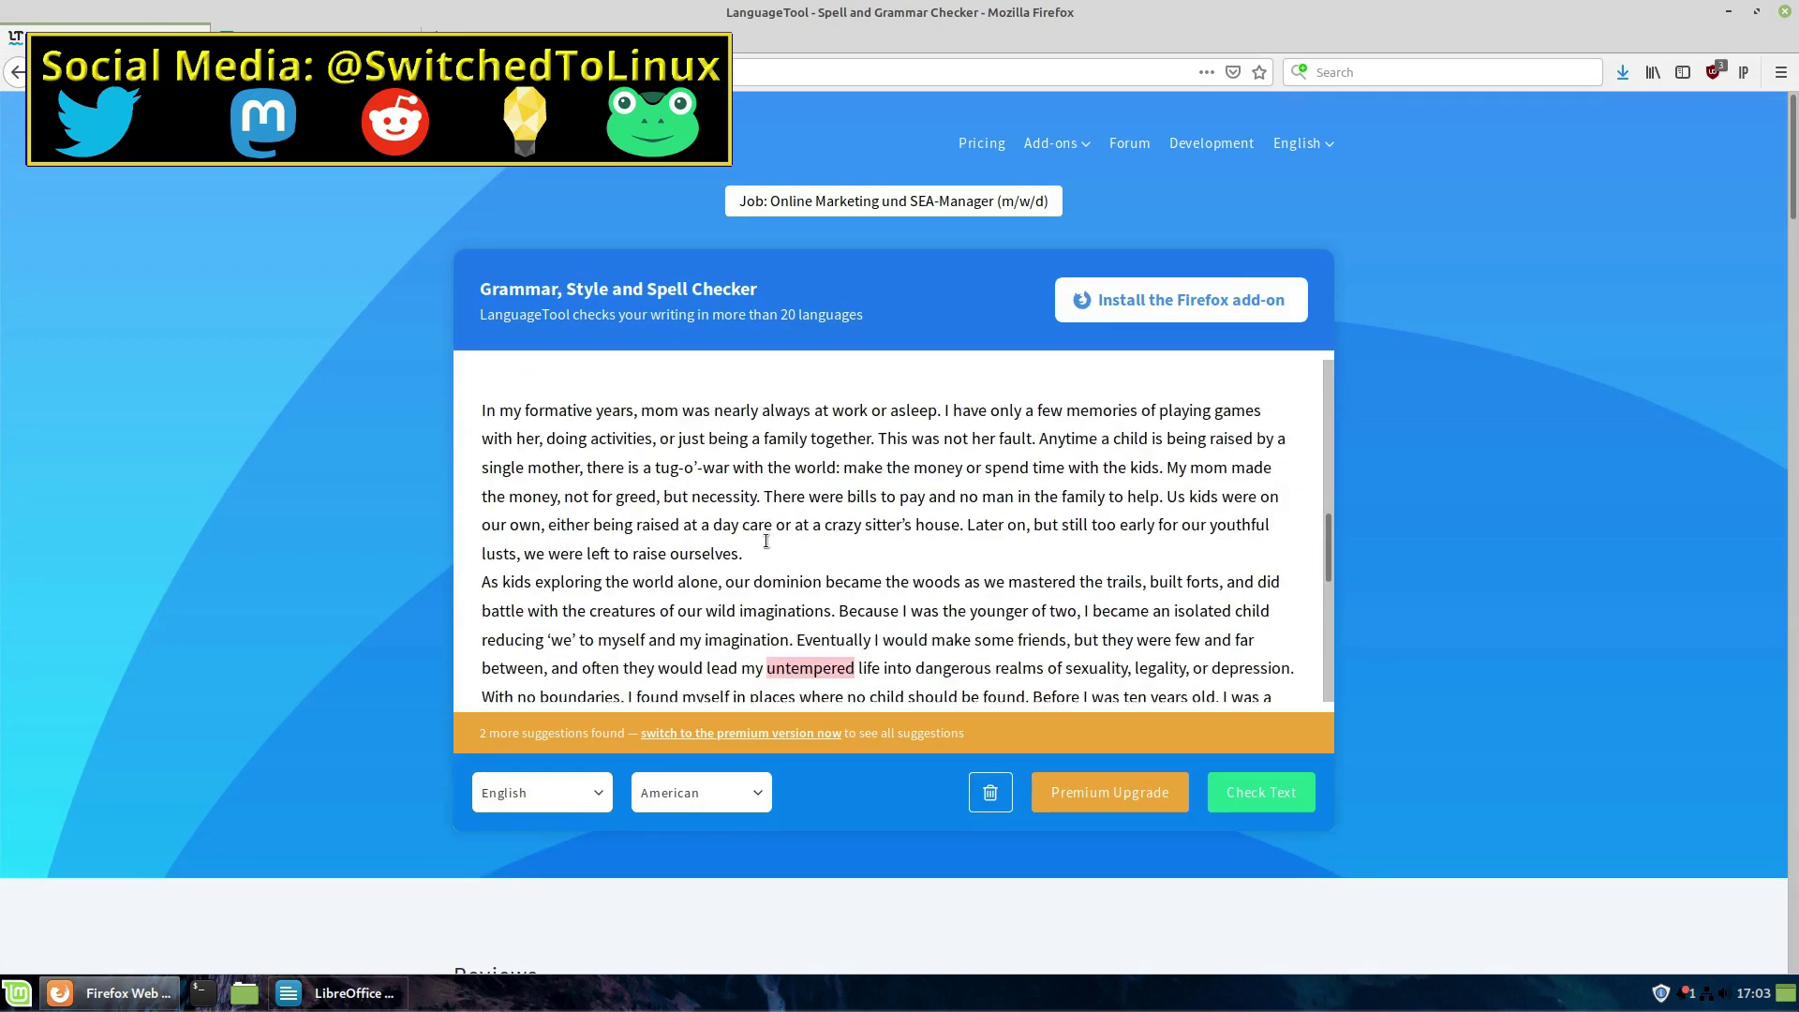
scroll(713, 525, up, 3)
scroll(628, 478, down, 3)
scroll(628, 478, down, 6)
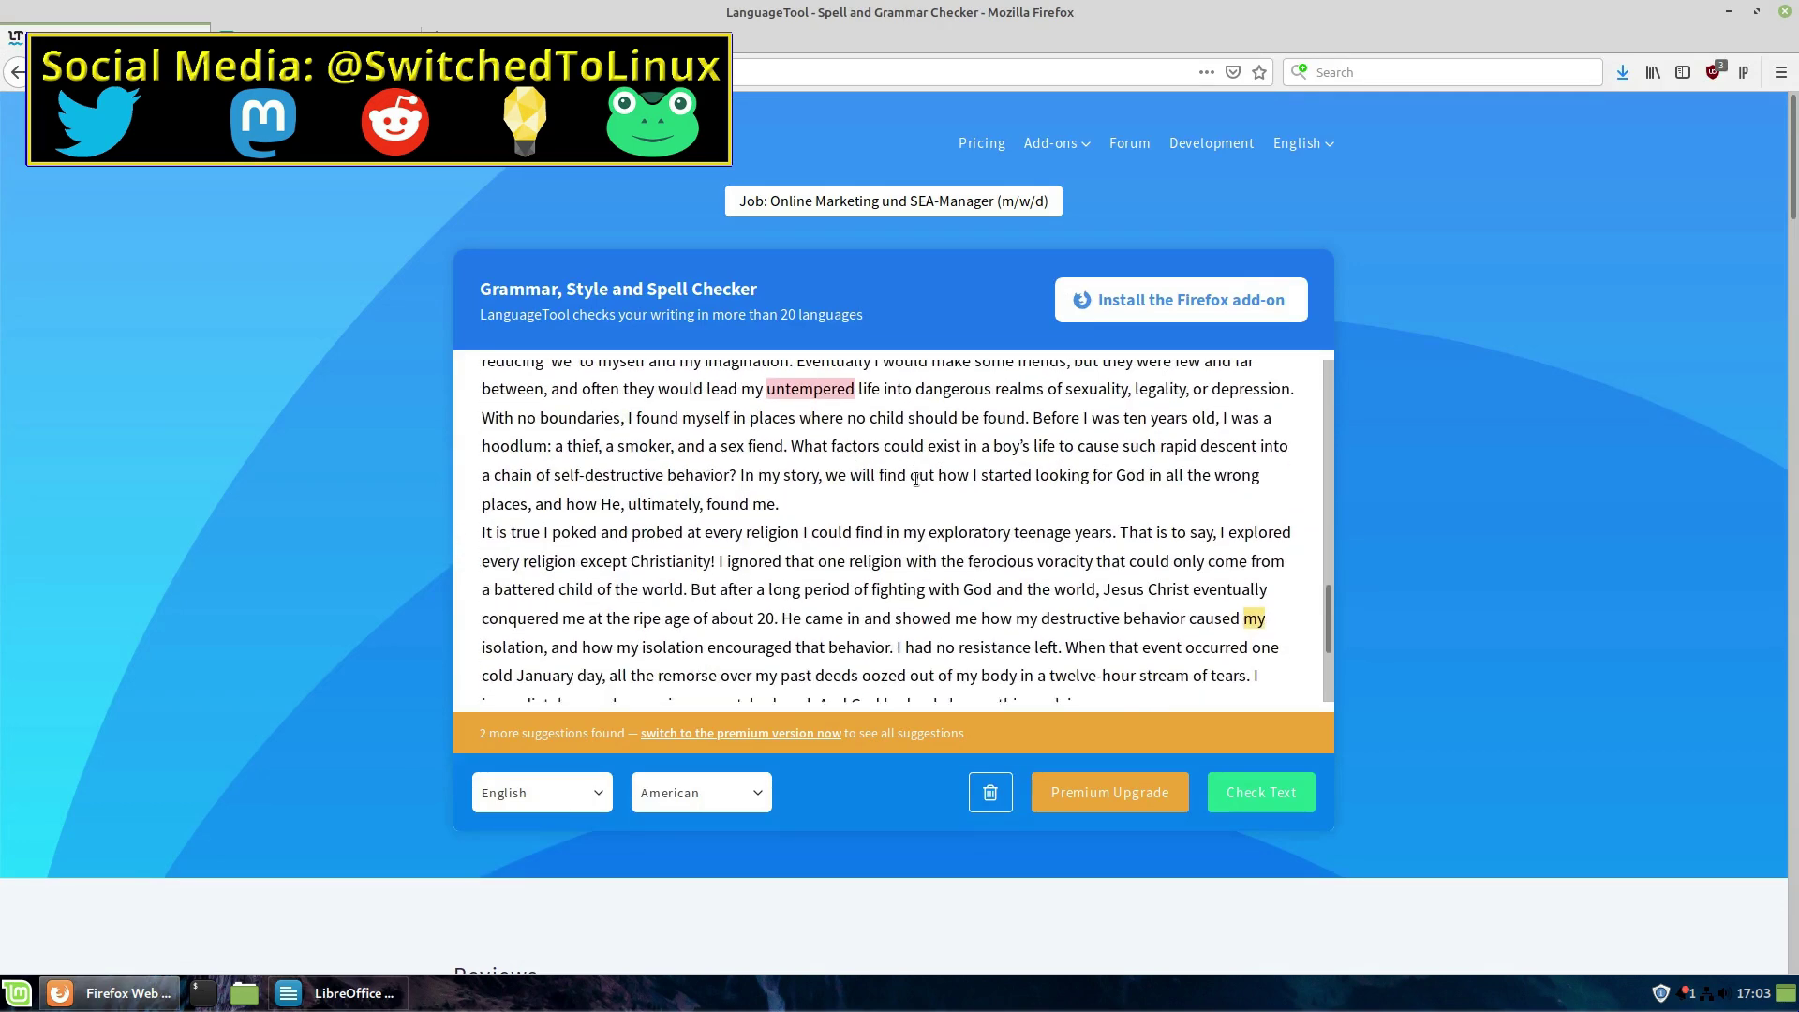
scroll(771, 571, down, 5)
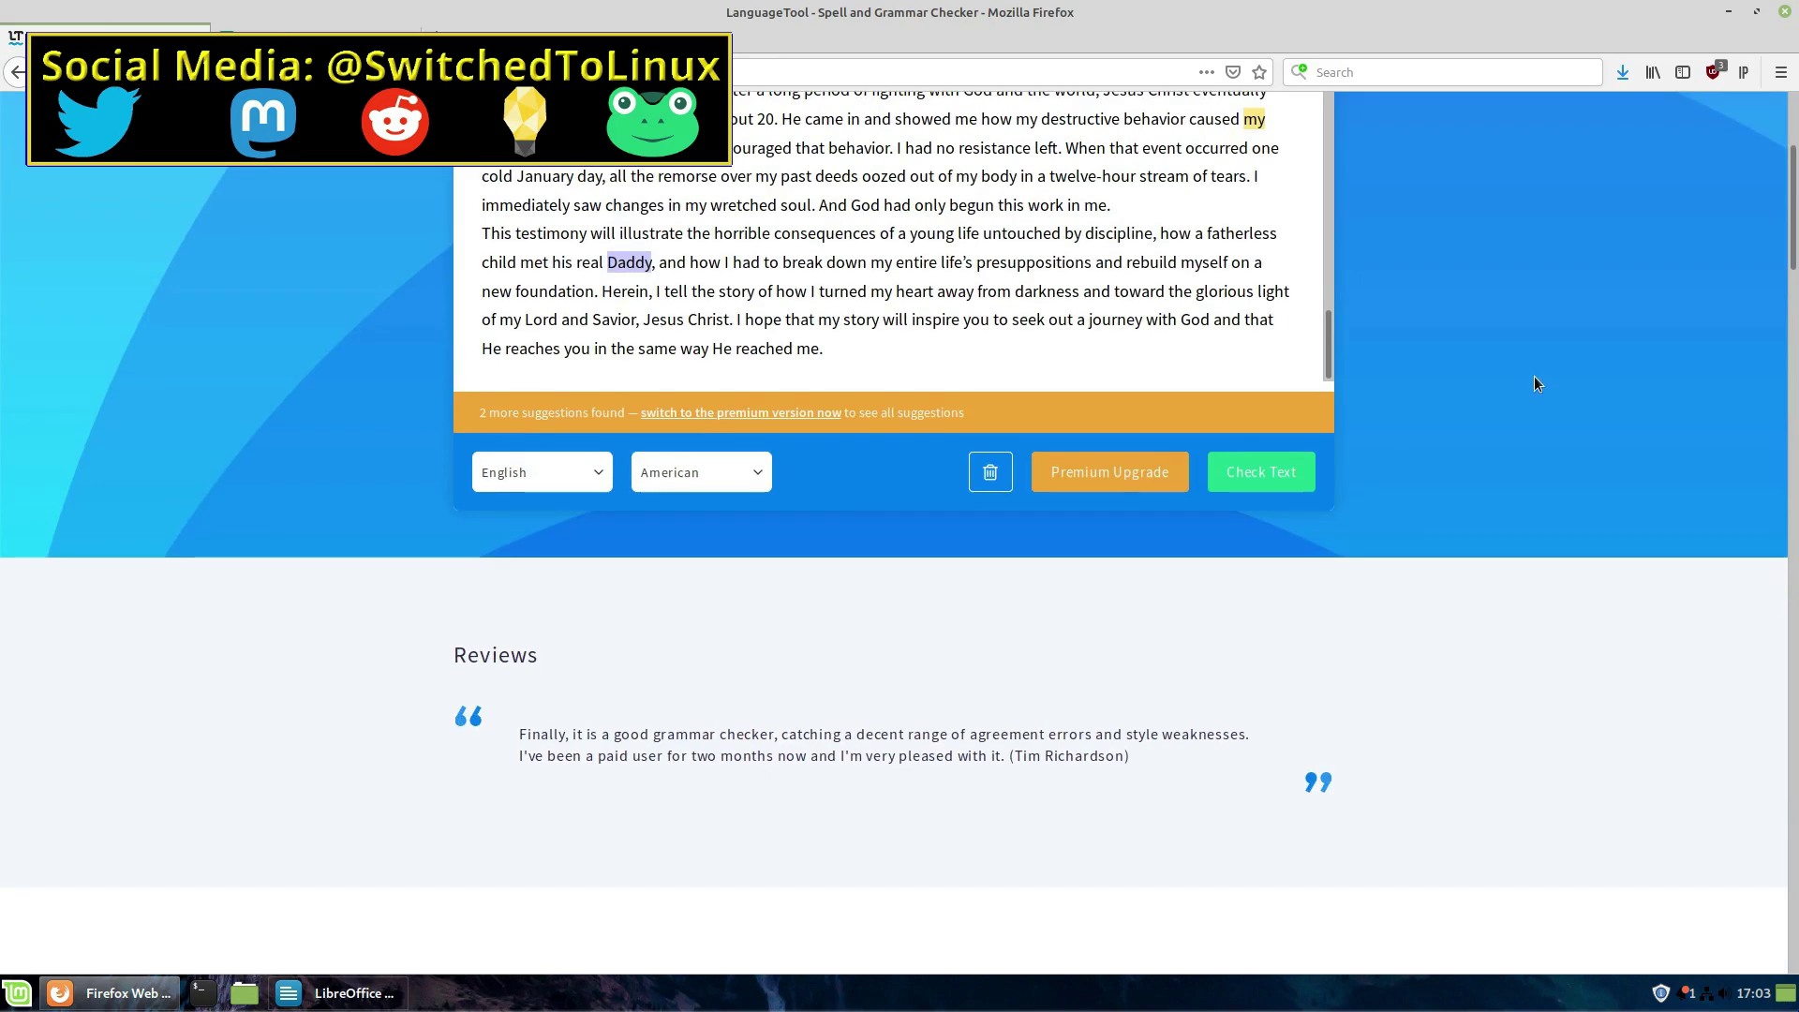
scroll(1530, 386, up, 5)
scroll(1297, 370, up, 6)
scroll(1465, 375, up, 1)
scroll(1036, 609, up, 8)
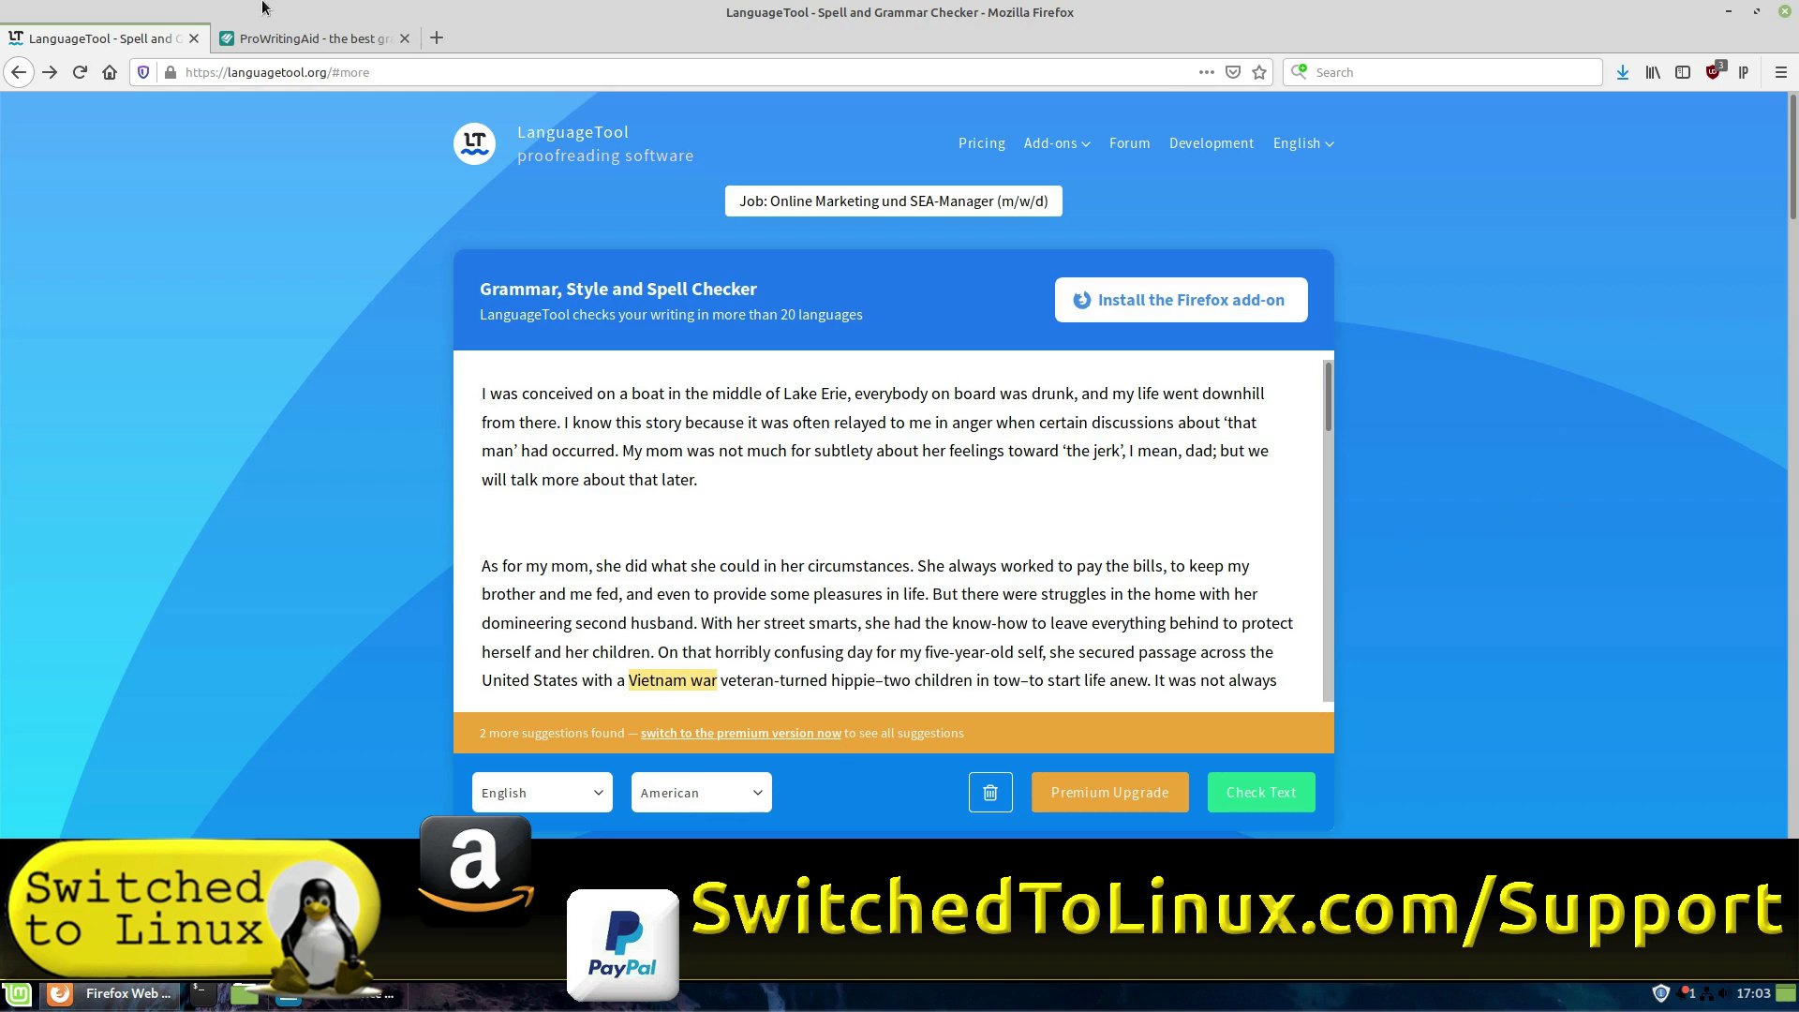
- Switch to the ProWritingAid homepage tab, leaving LanguageTool's checked manuscript open
click(313, 33)
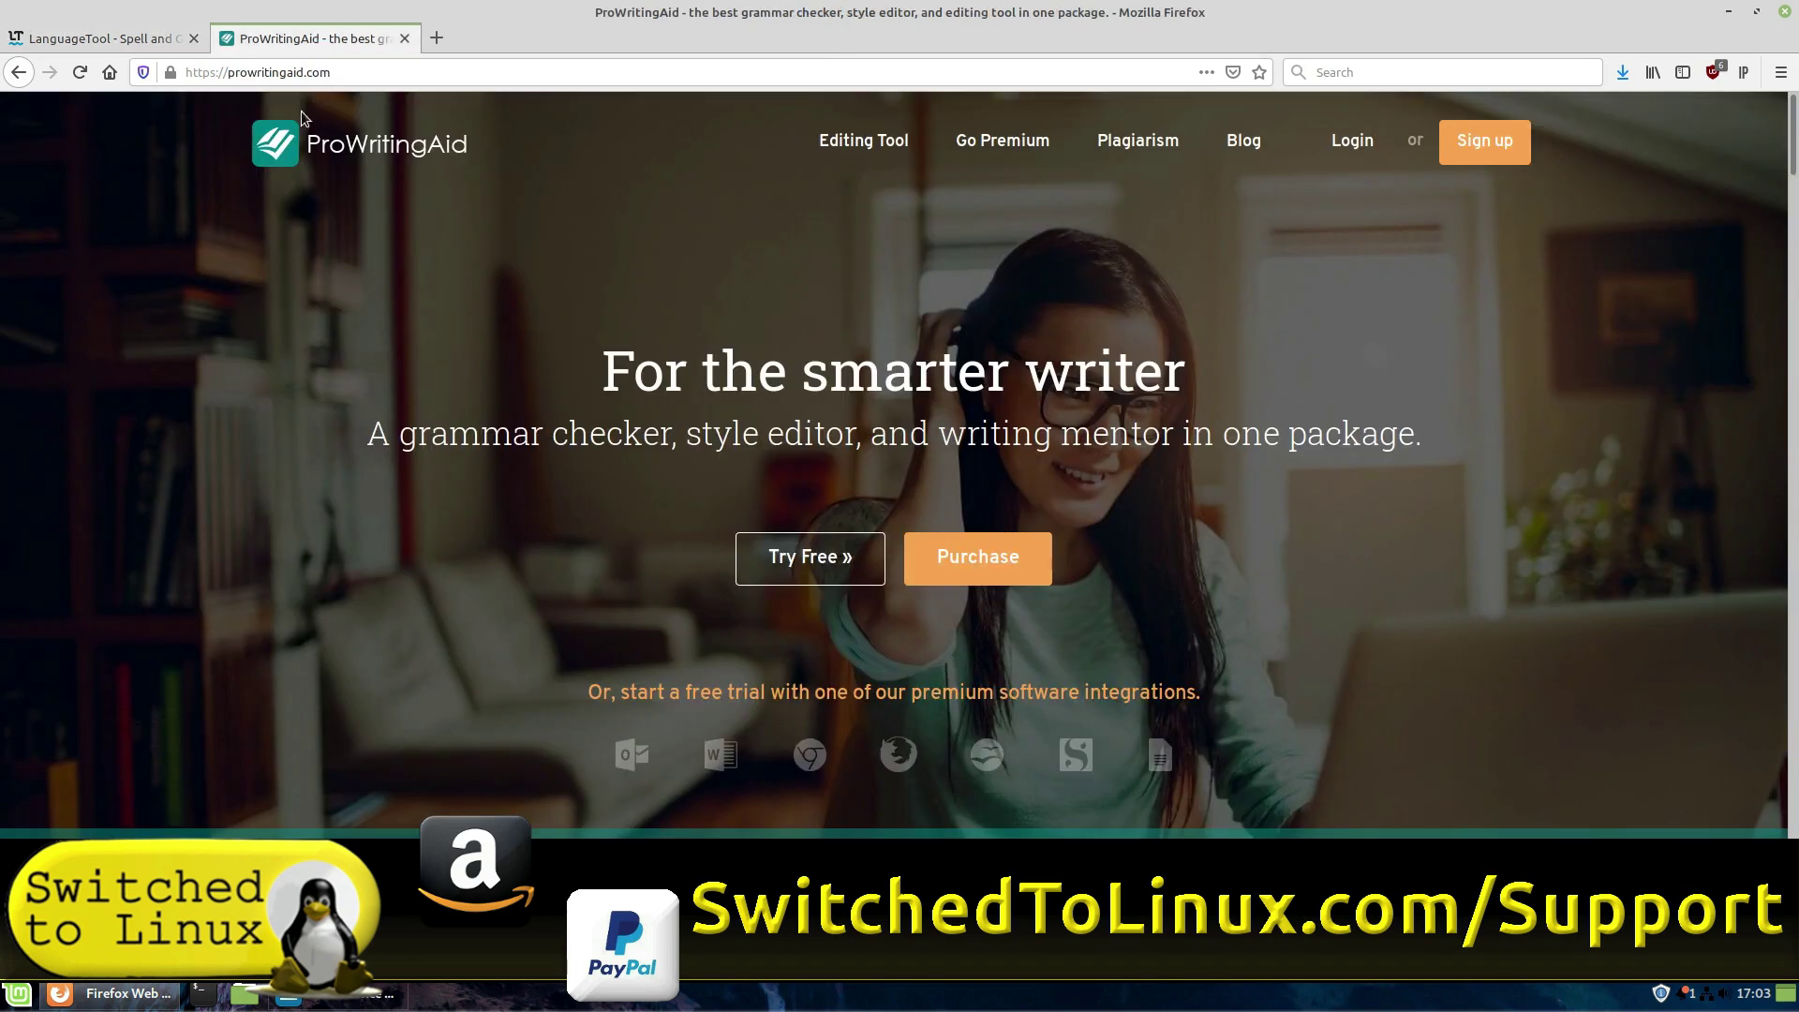